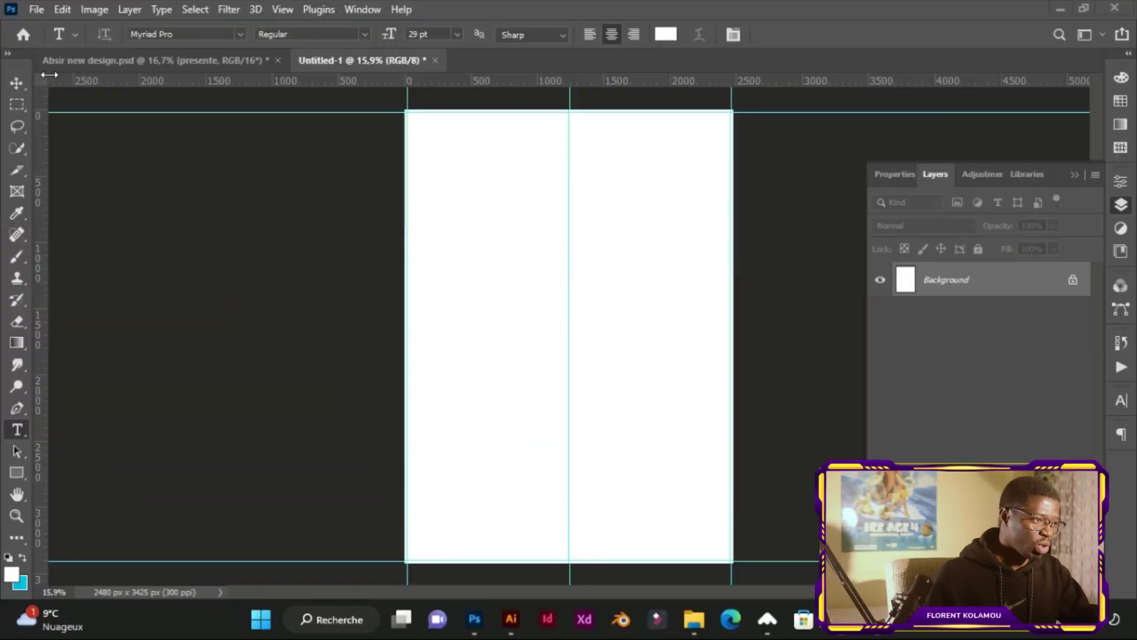
- Place the skyscraper photo as a linked image, scaled to about 87% and moved up to the page top
click(41, 11)
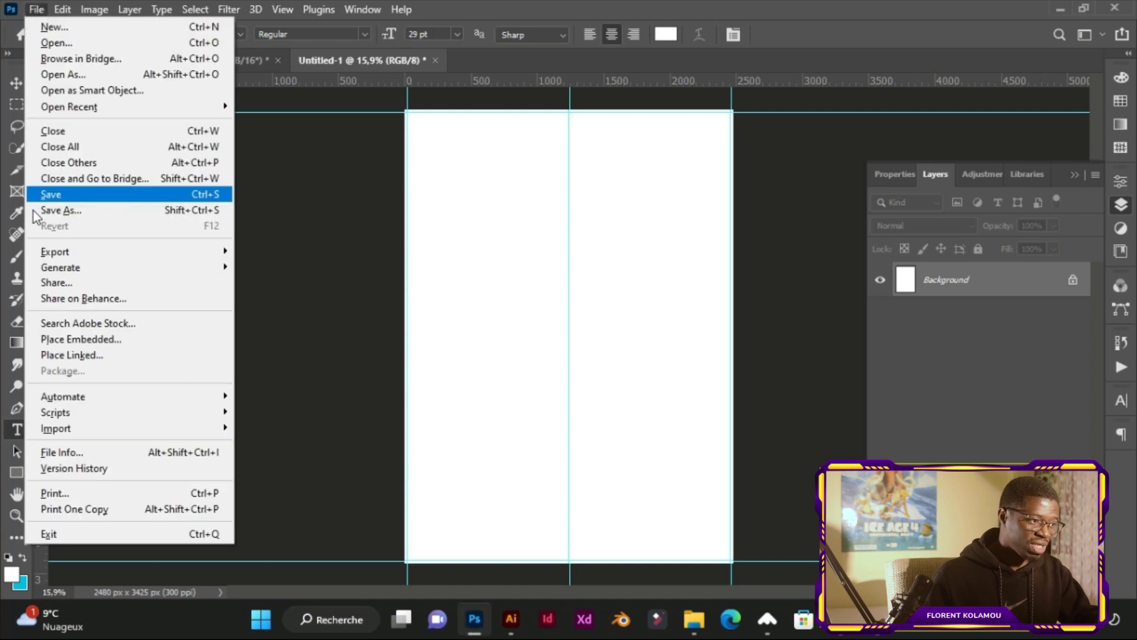
click(93, 357)
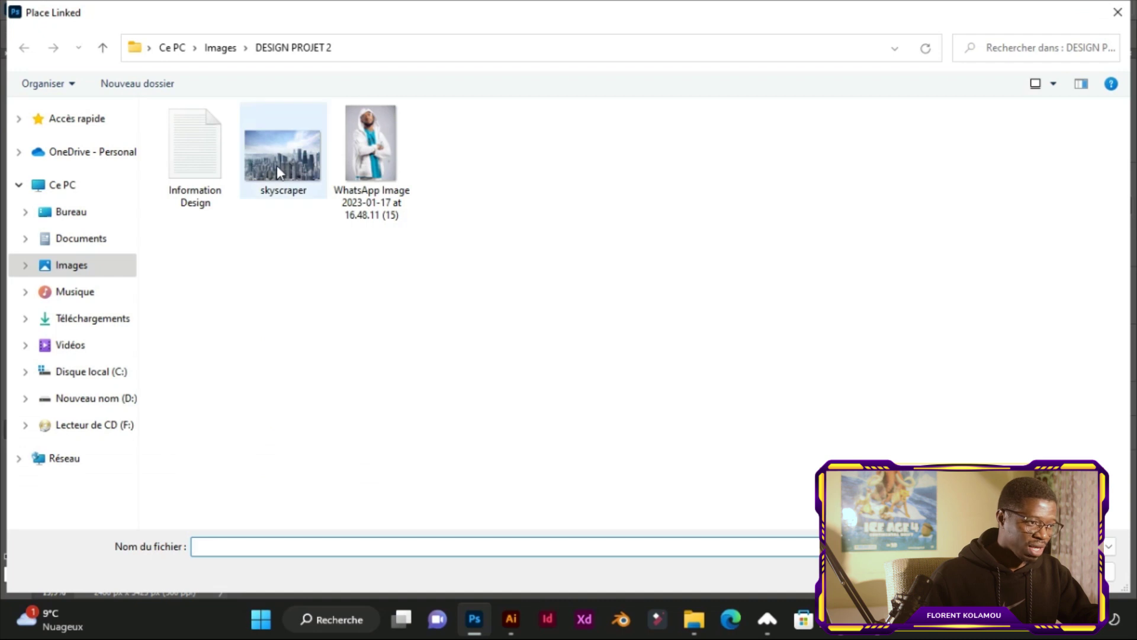
double_click(278, 172)
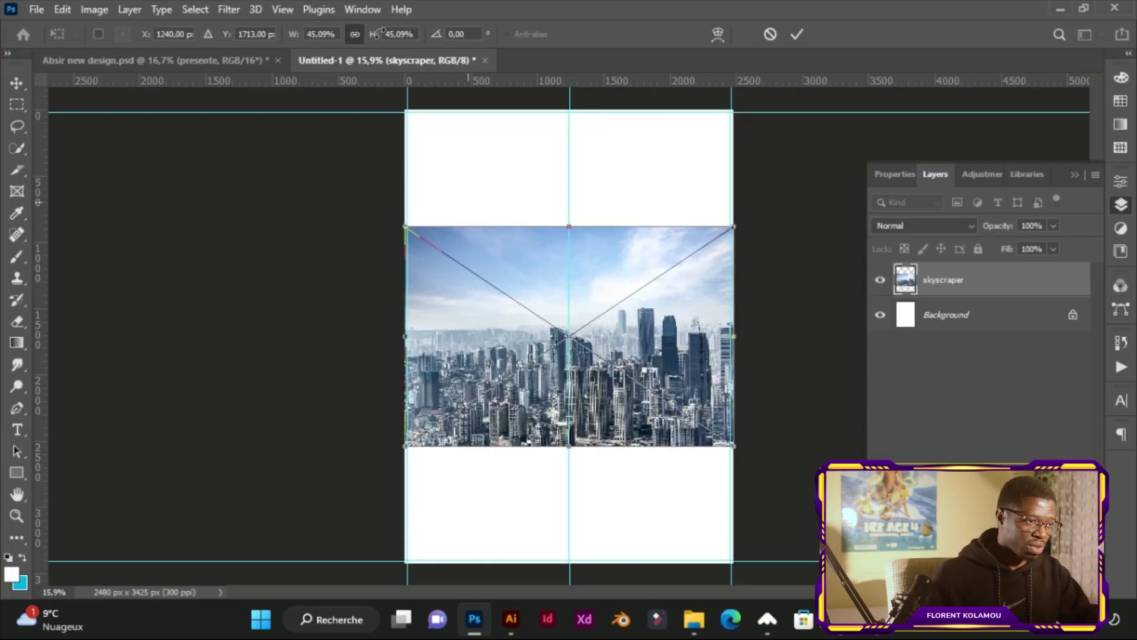
drag(374, 34, 407, 35)
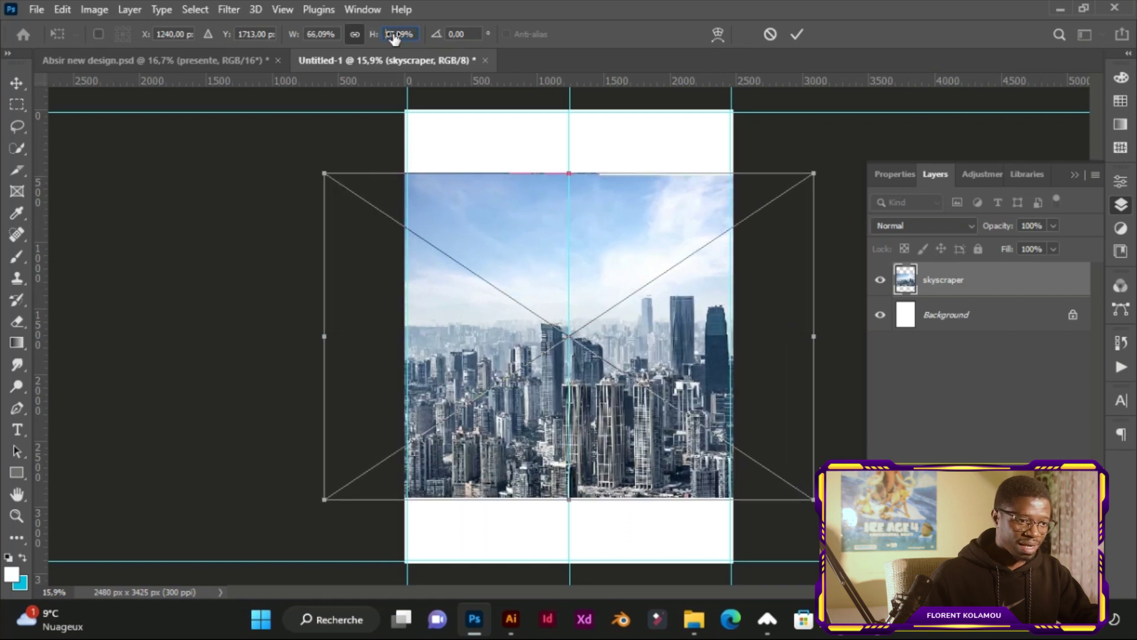
drag(549, 262, 549, 195)
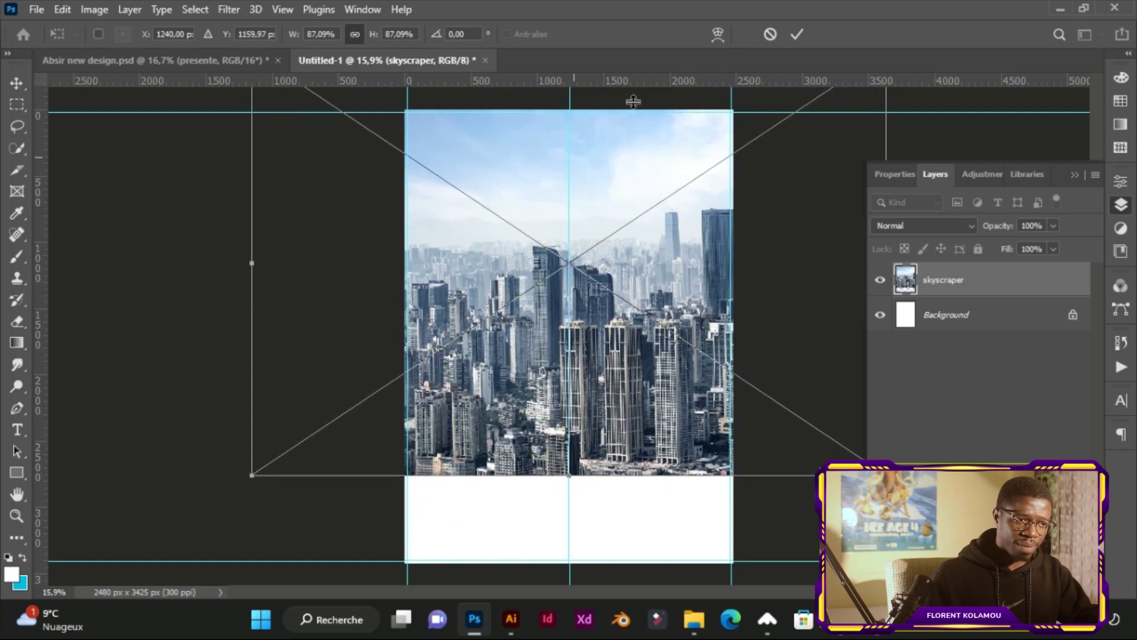
click(795, 35)
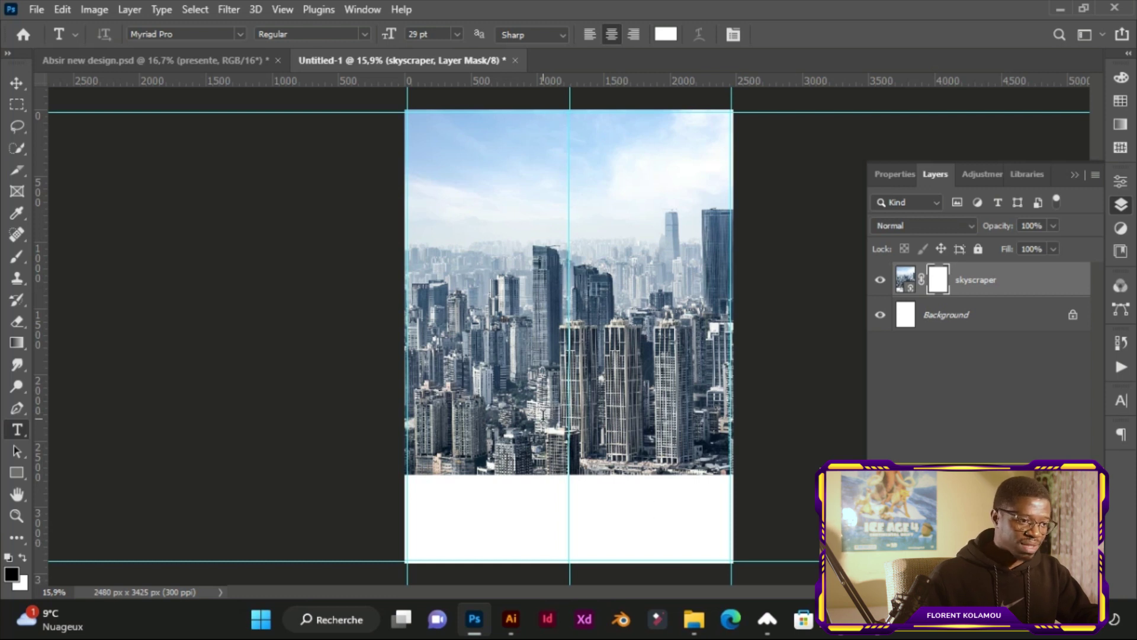
- Paint black with a soft round brush along the city photo's lower edge, then lower its opacity
click(18, 258)
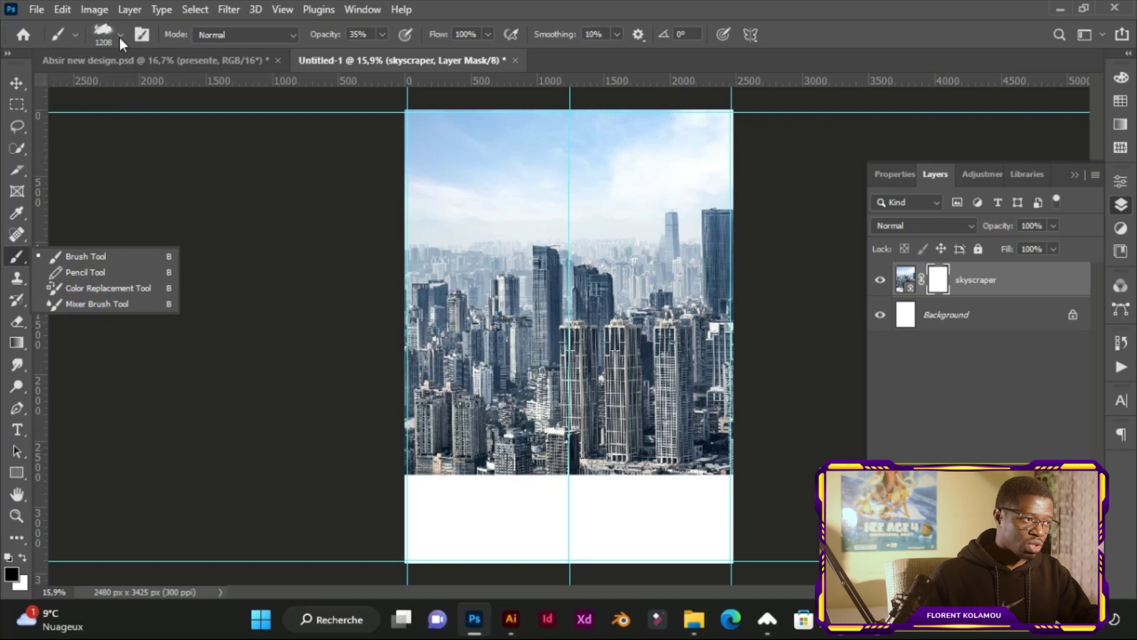
click(119, 37)
click(56, 196)
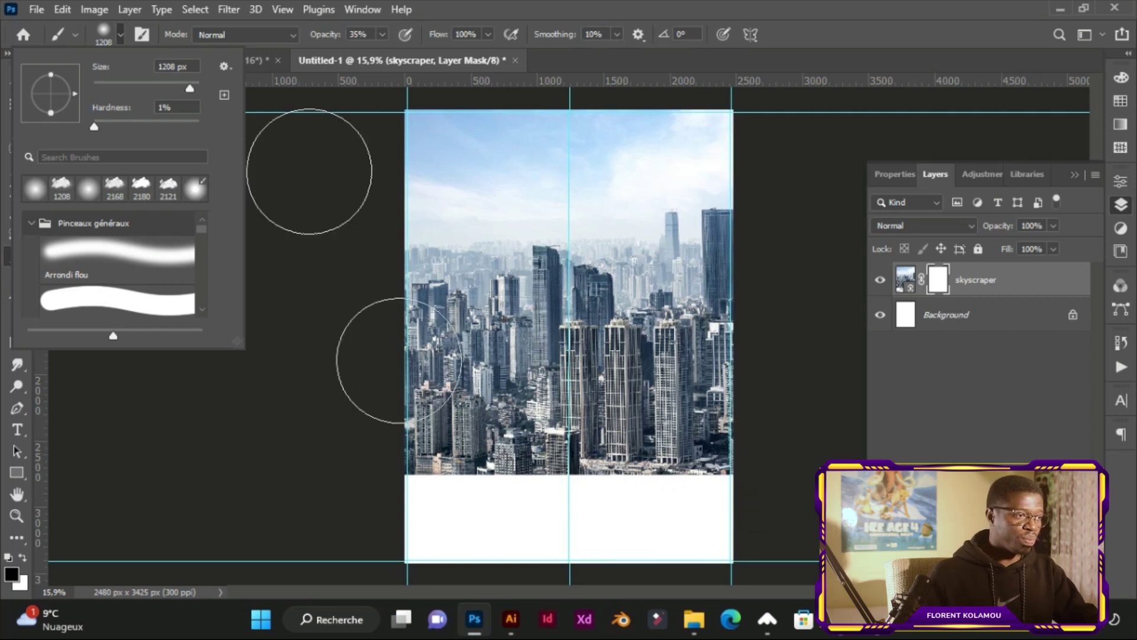
click(12, 575)
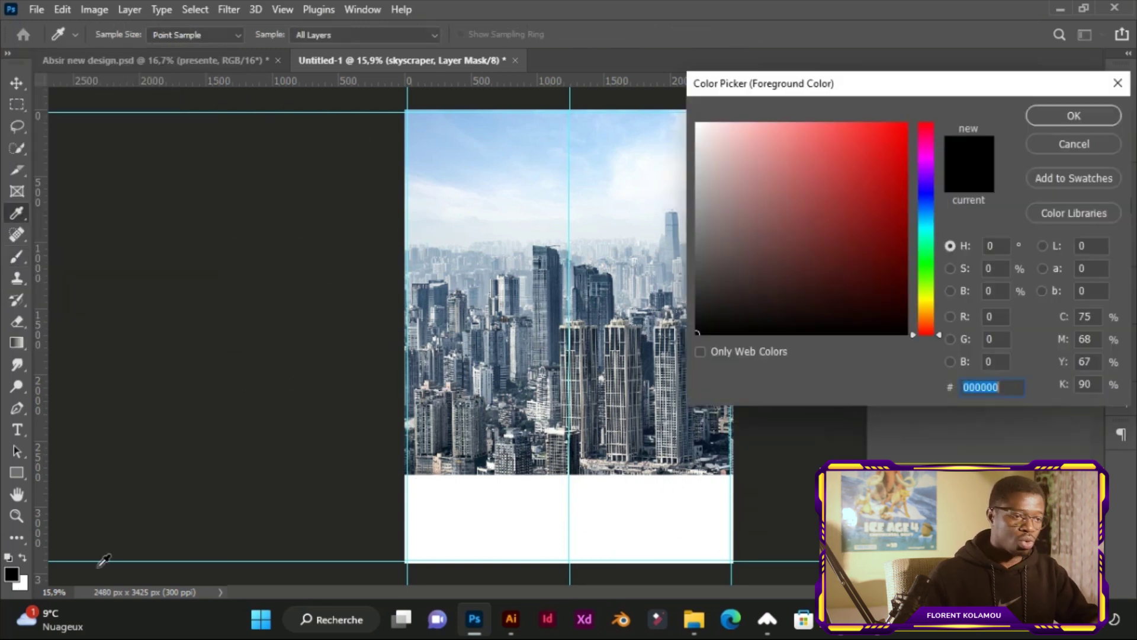
click(1054, 116)
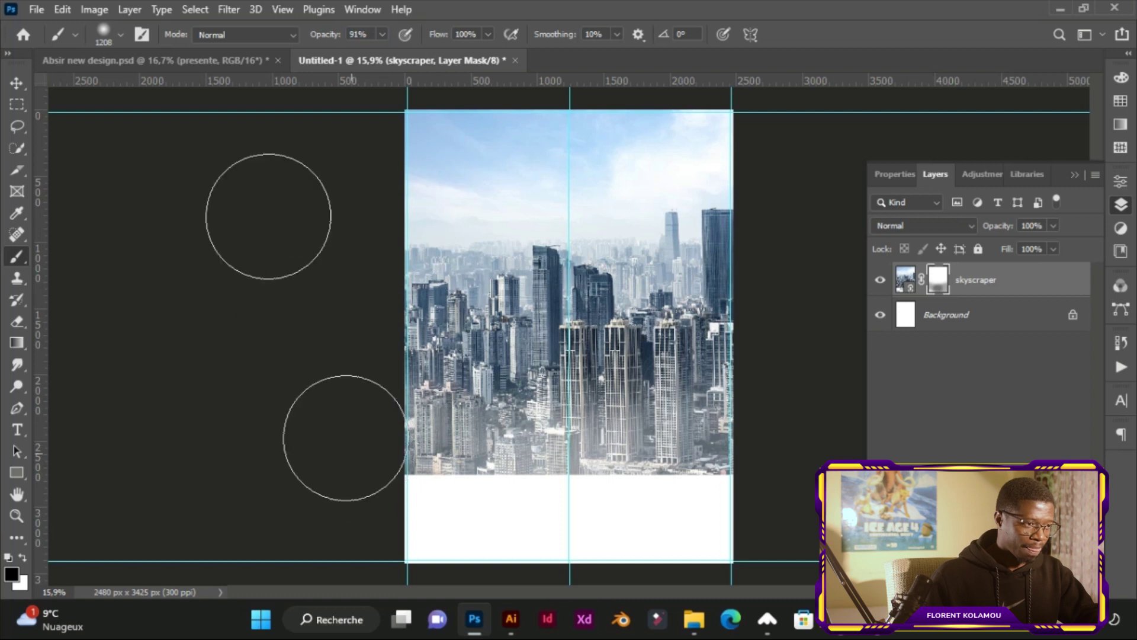
mouse_move(356, 468)
mouse_down()
mouse_move(746, 497)
mouse_move(385, 503)
mouse_move(622, 507)
mouse_move(651, 492)
mouse_move(380, 483)
mouse_move(621, 483)
mouse_move(737, 452)
mouse_move(419, 482)
mouse_move(483, 482)
mouse_move(539, 500)
mouse_move(760, 488)
mouse_up()
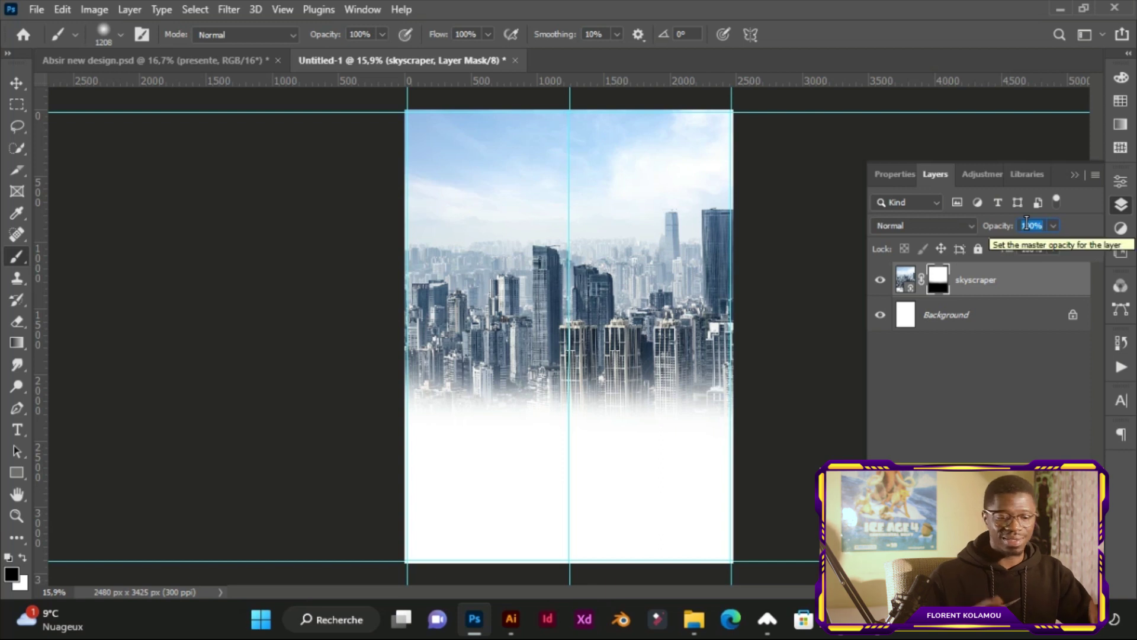
text(0)
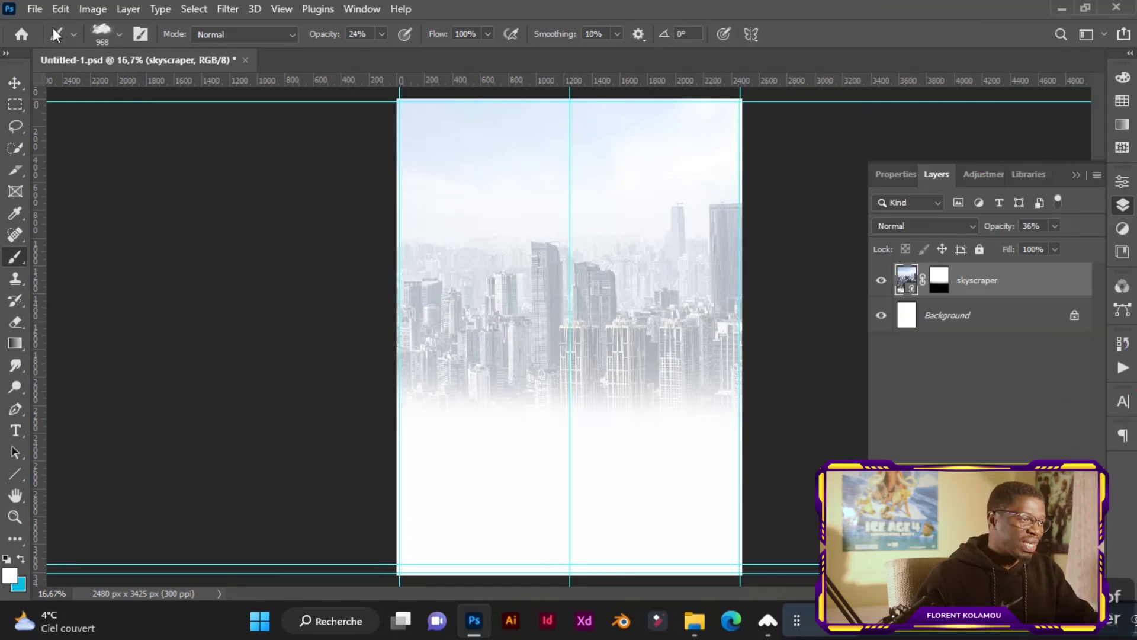
- Open the hooded man's WhatsApp photo as a second document
click(35, 8)
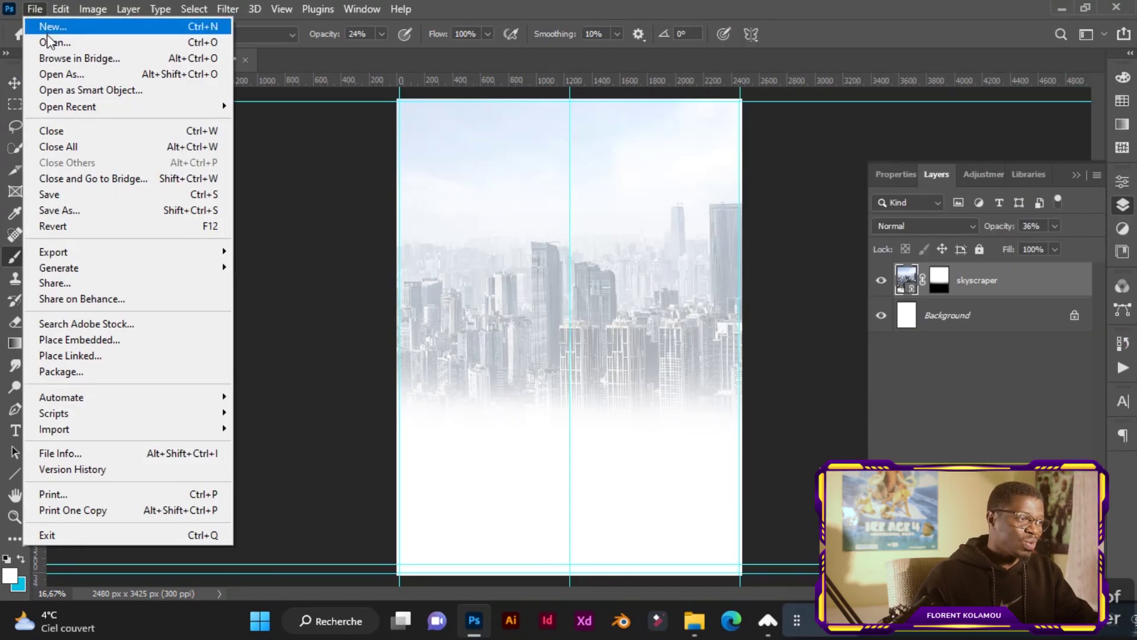
key(Escape)
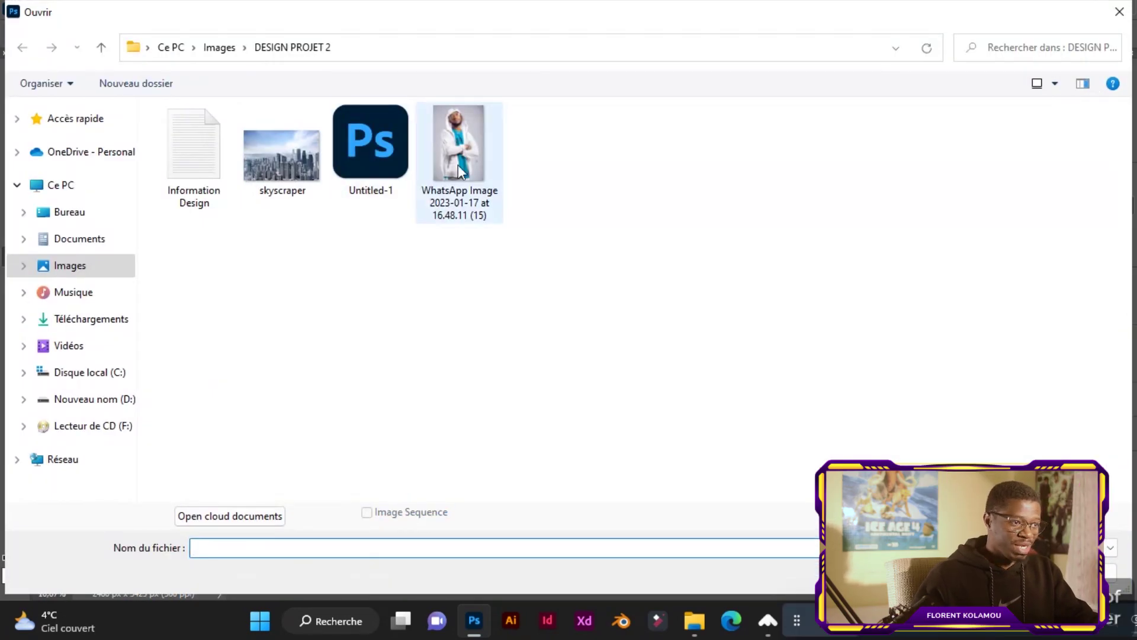
double_click(458, 165)
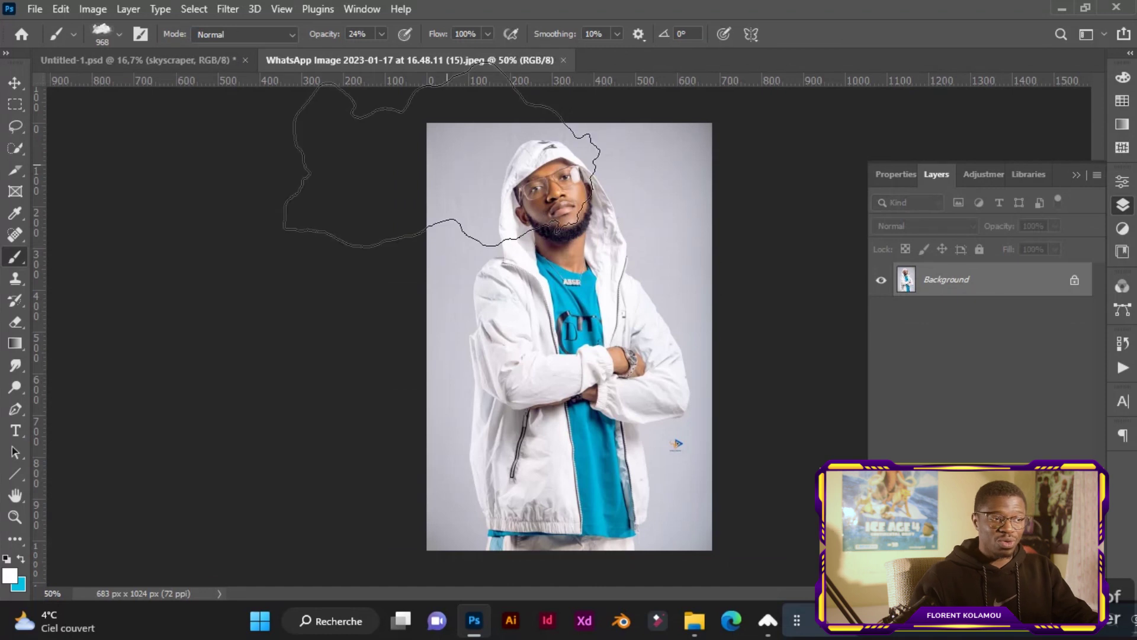
key(v)
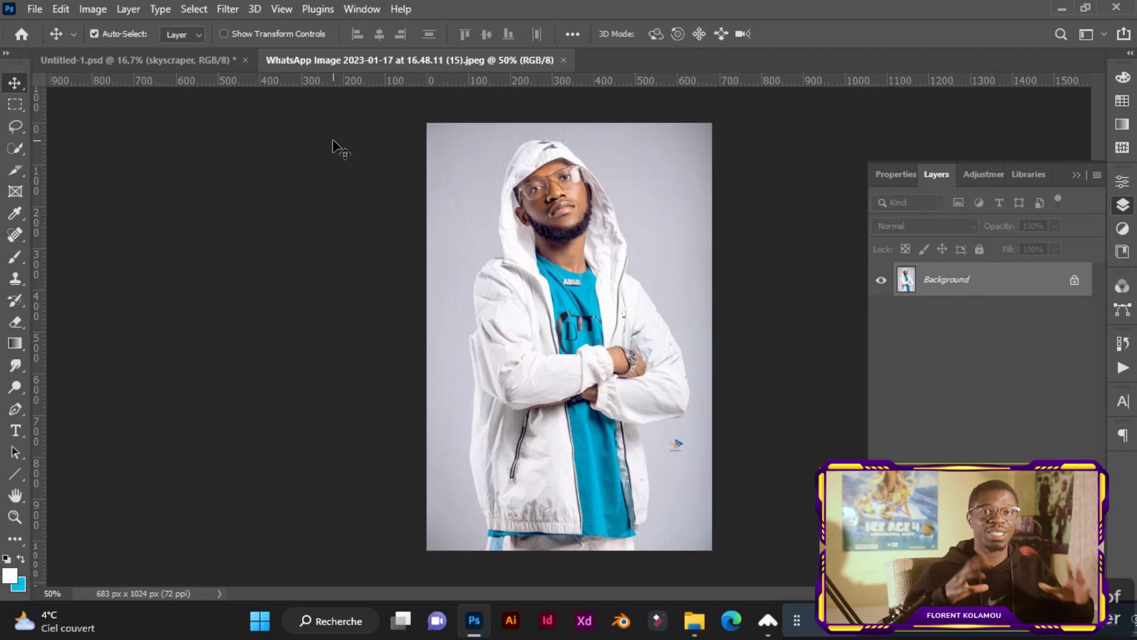
- Copy the man to Layer 1 via Select Subject, hide Background, and convert it to a smart object
click(199, 9)
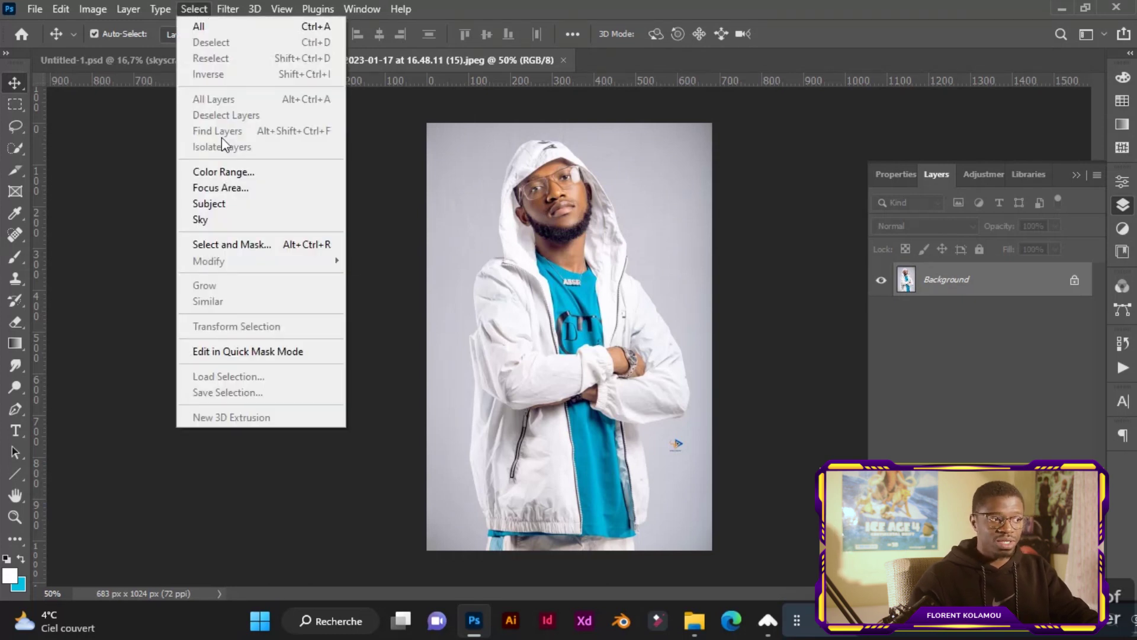
click(220, 207)
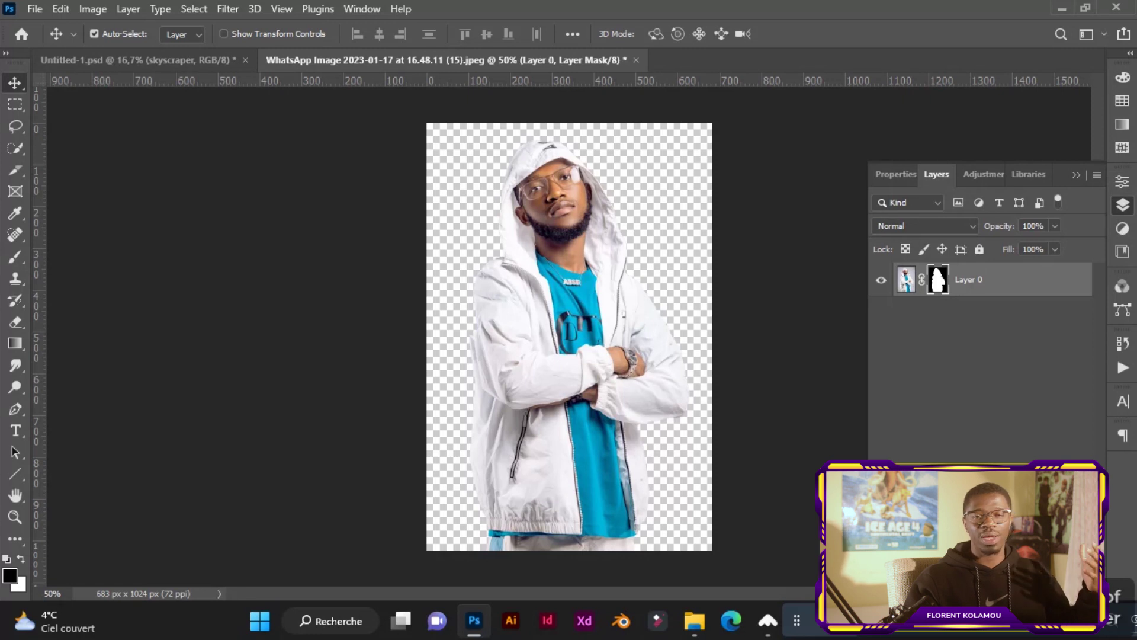
key(ctrl+z)
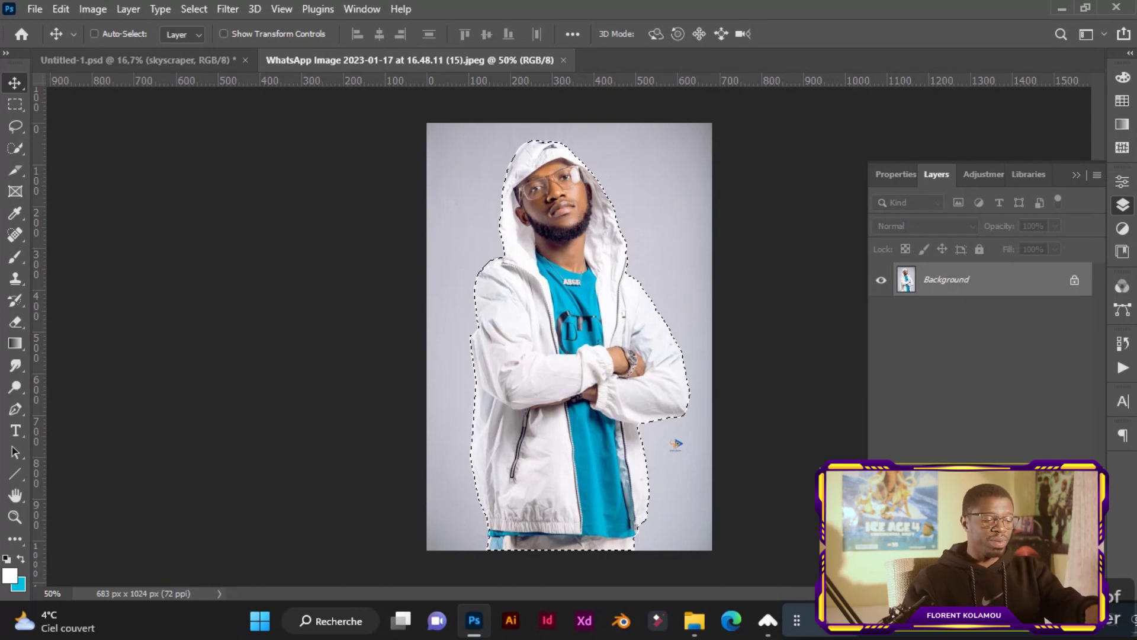
key(ctrl+j)
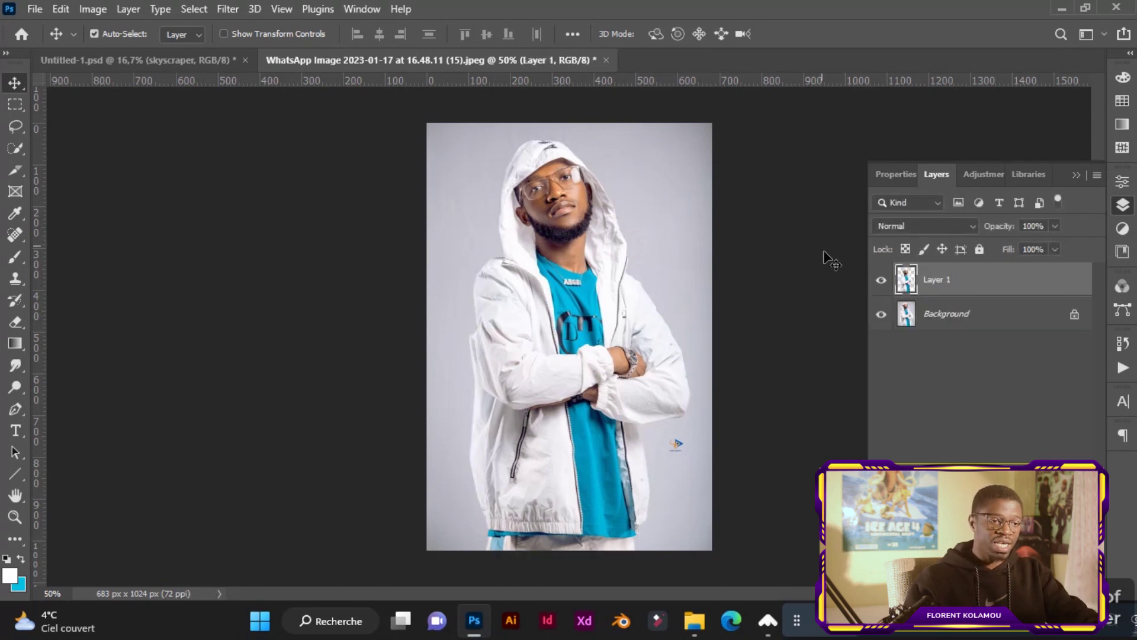
click(882, 314)
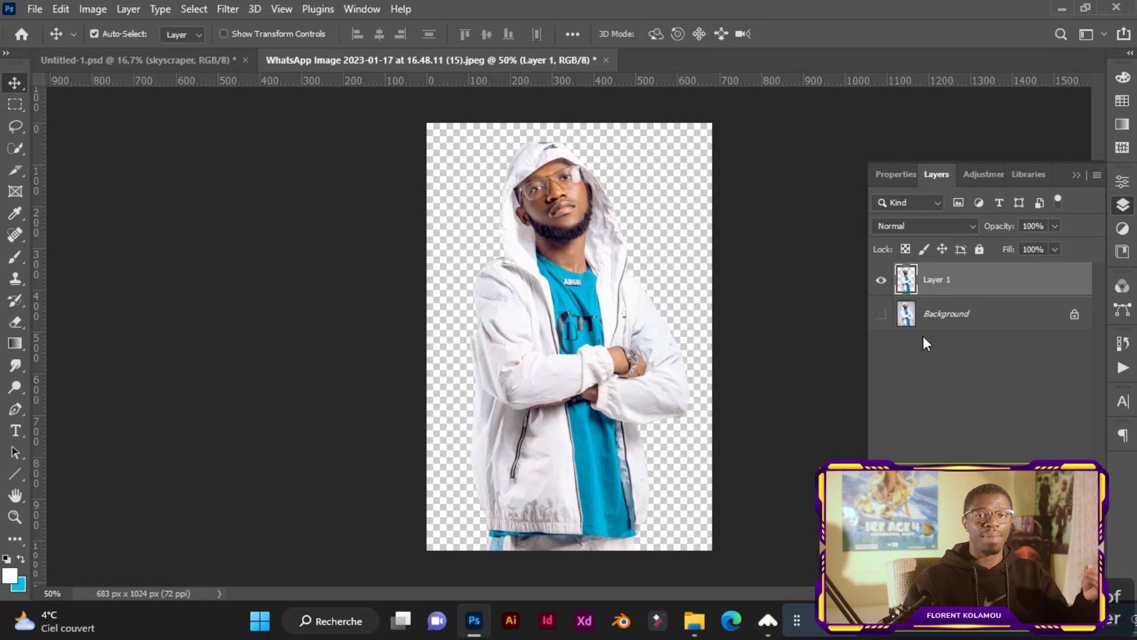
right_click(932, 286)
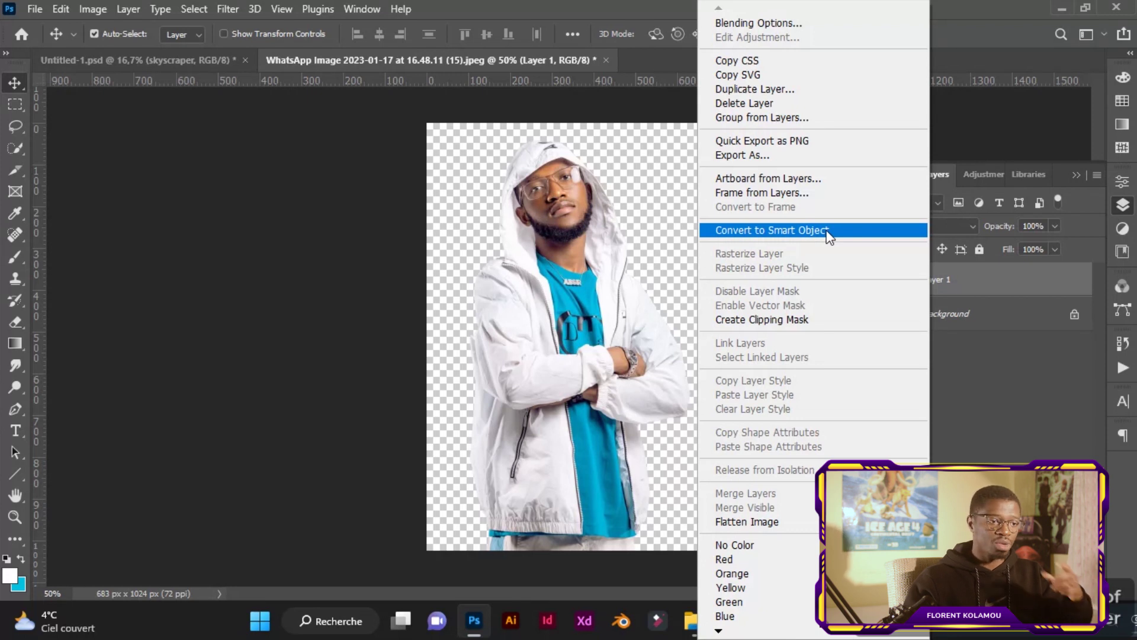
click(828, 236)
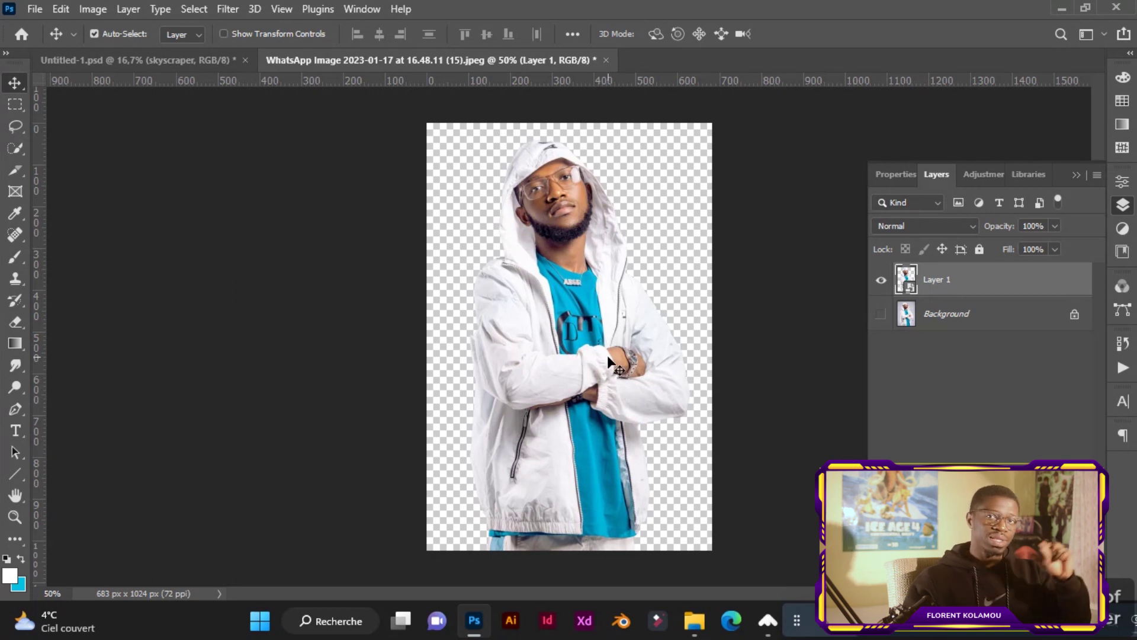
- Drag the cut-out man's layer into the Untitled-1 poster document
drag(600, 354, 187, 64)
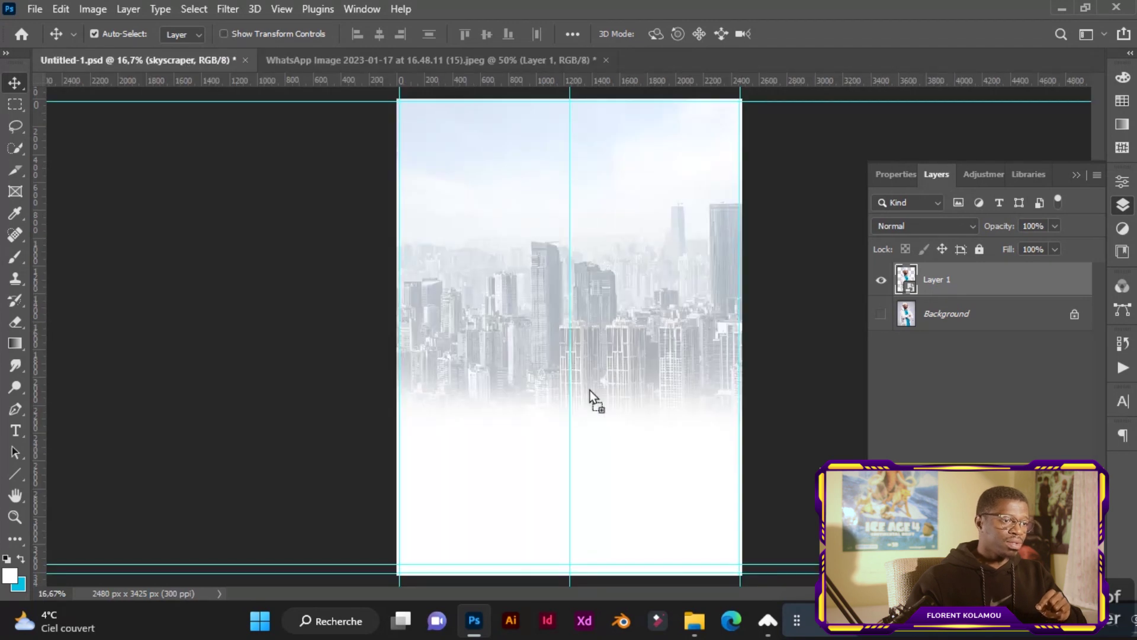
drag(590, 389, 590, 391)
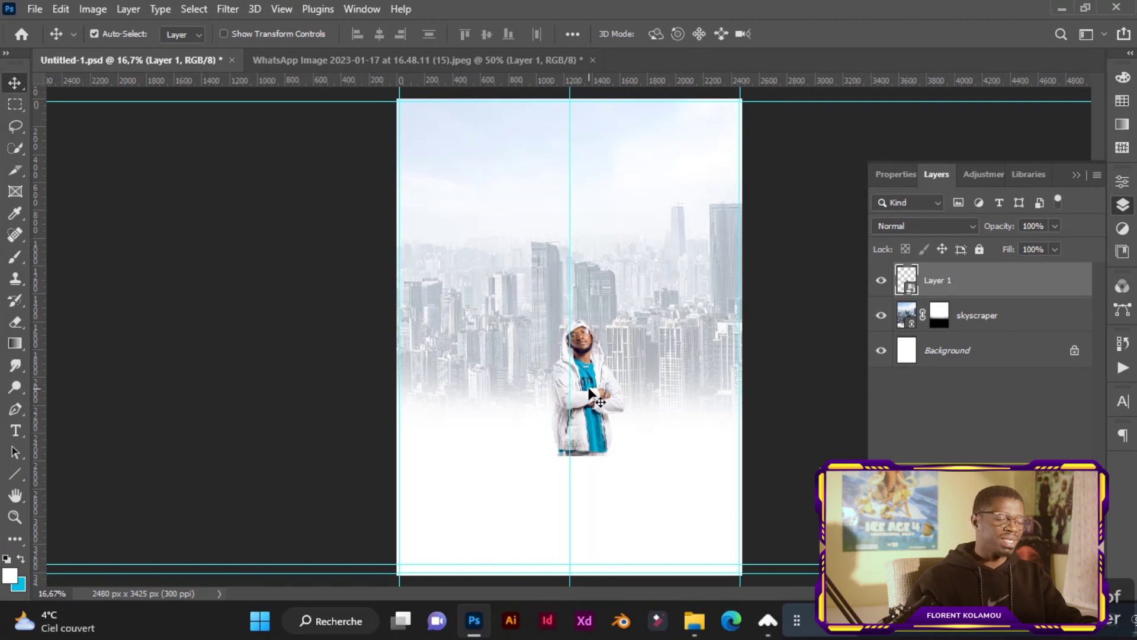
key(ctrl)
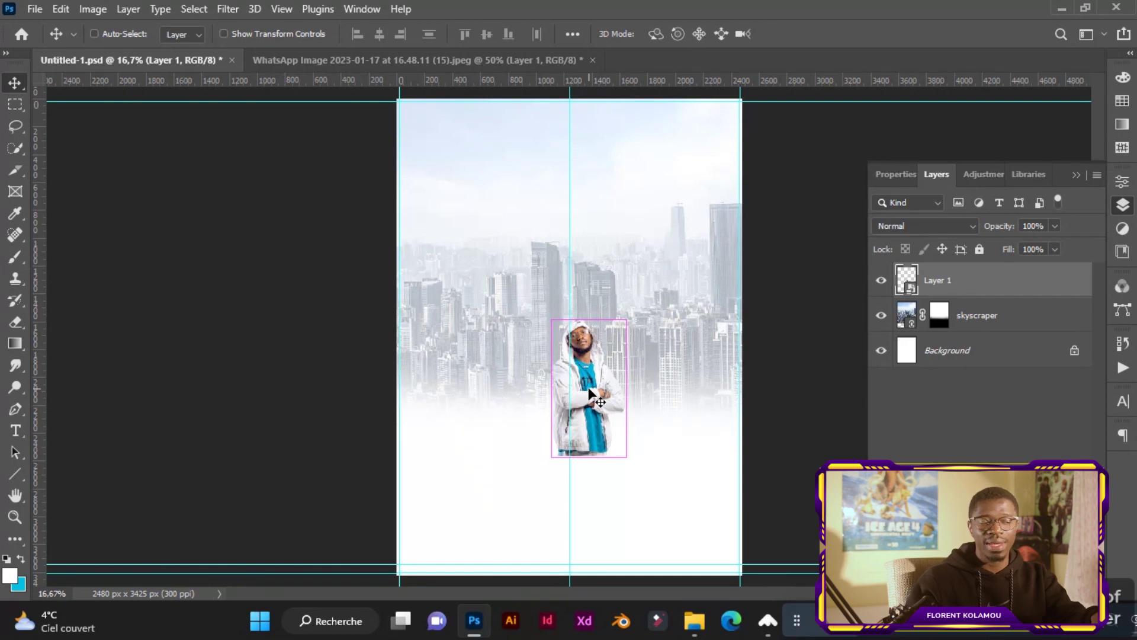
- Scale the man to about 83% and position him centred over the faded city
key(ctrl+t)
drag(375, 34, 420, 45)
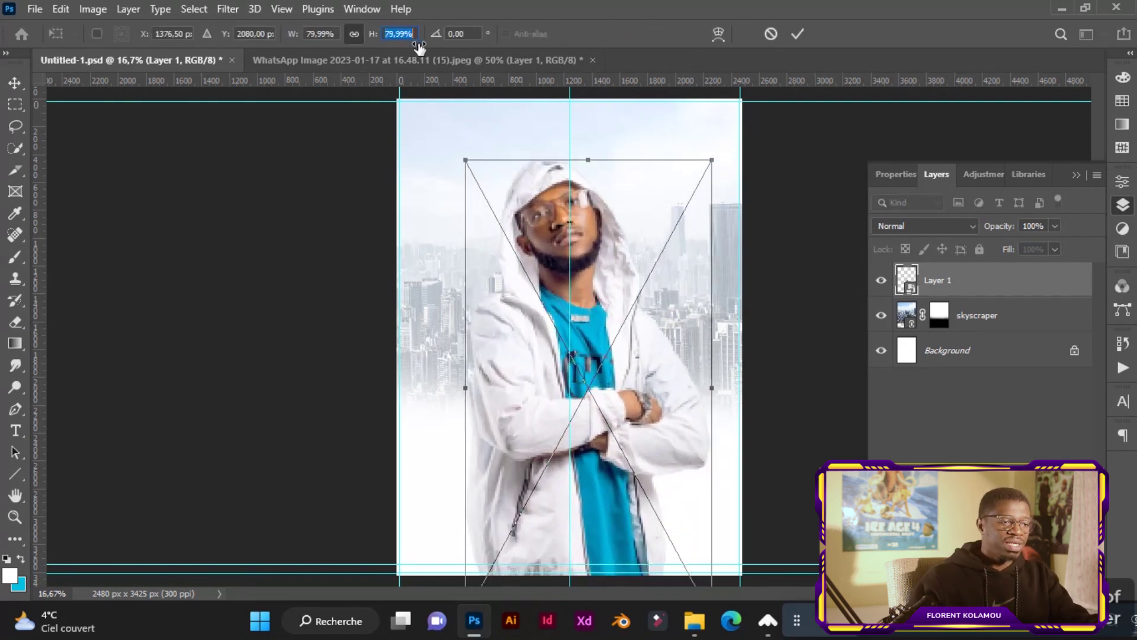
drag(607, 263, 592, 220)
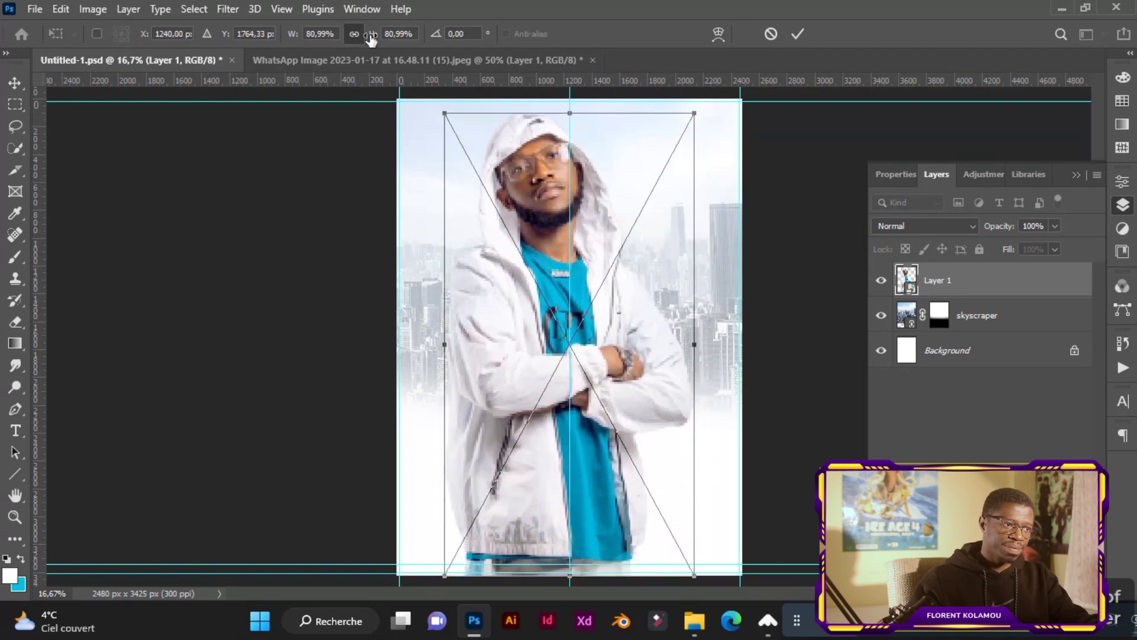
drag(371, 38, 372, 37)
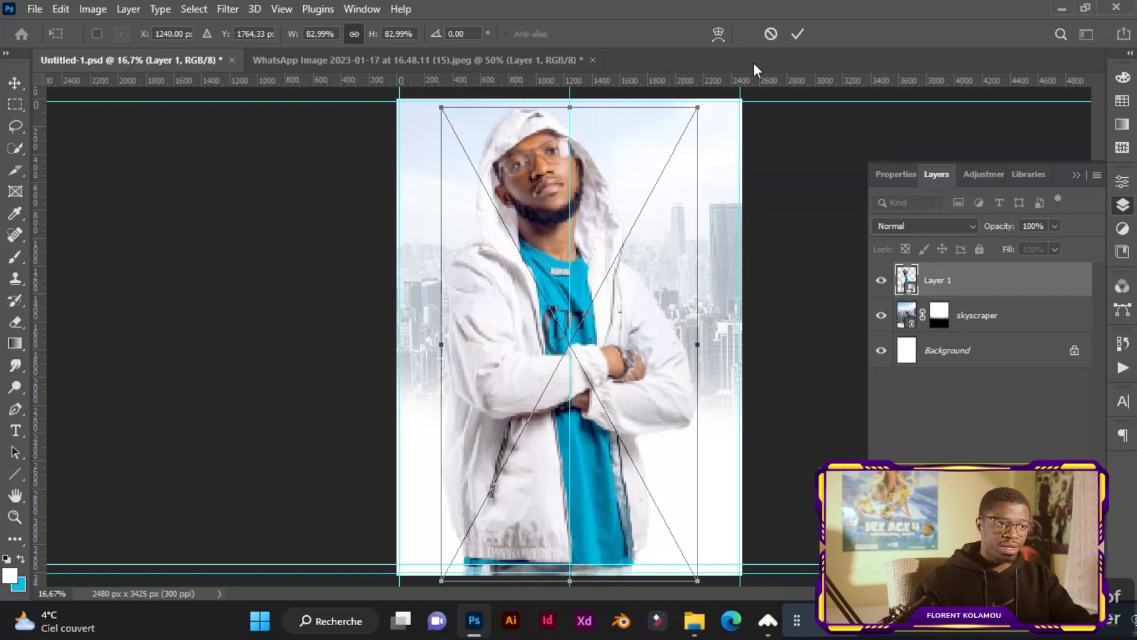
click(797, 39)
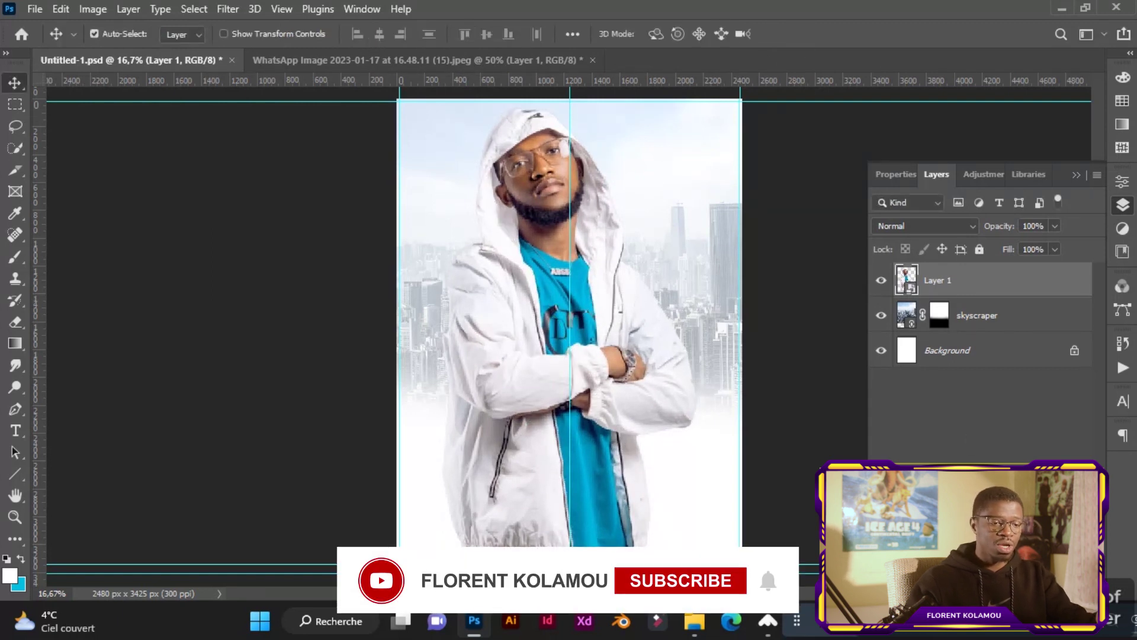
- Add a mask to Layer 1 and load a soft round brush with black paint
click(943, 474)
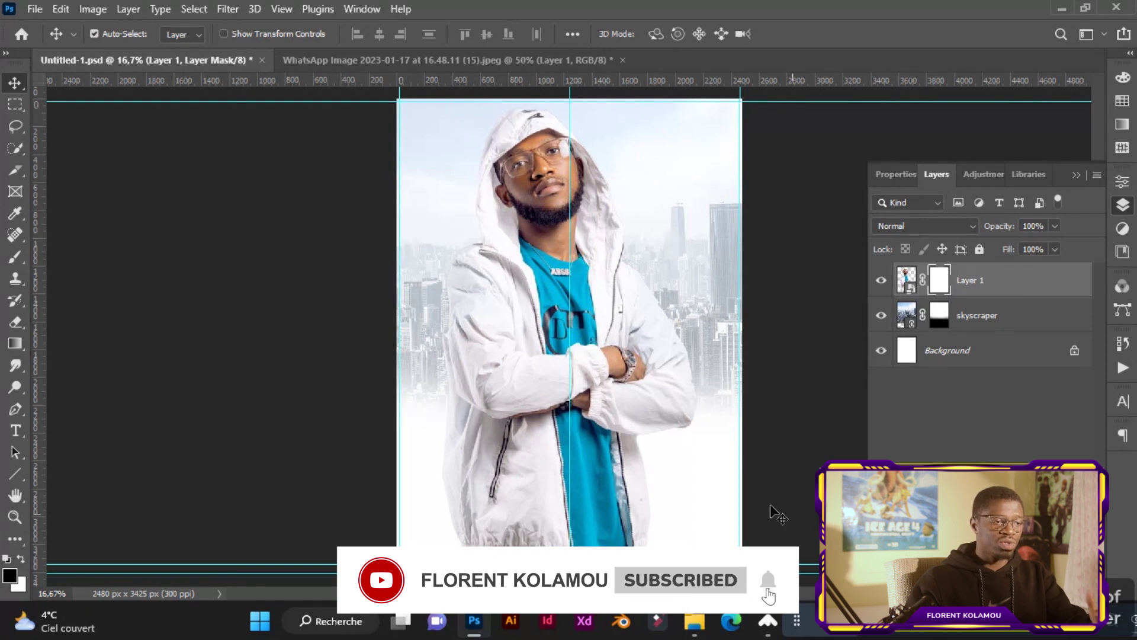
click(16, 258)
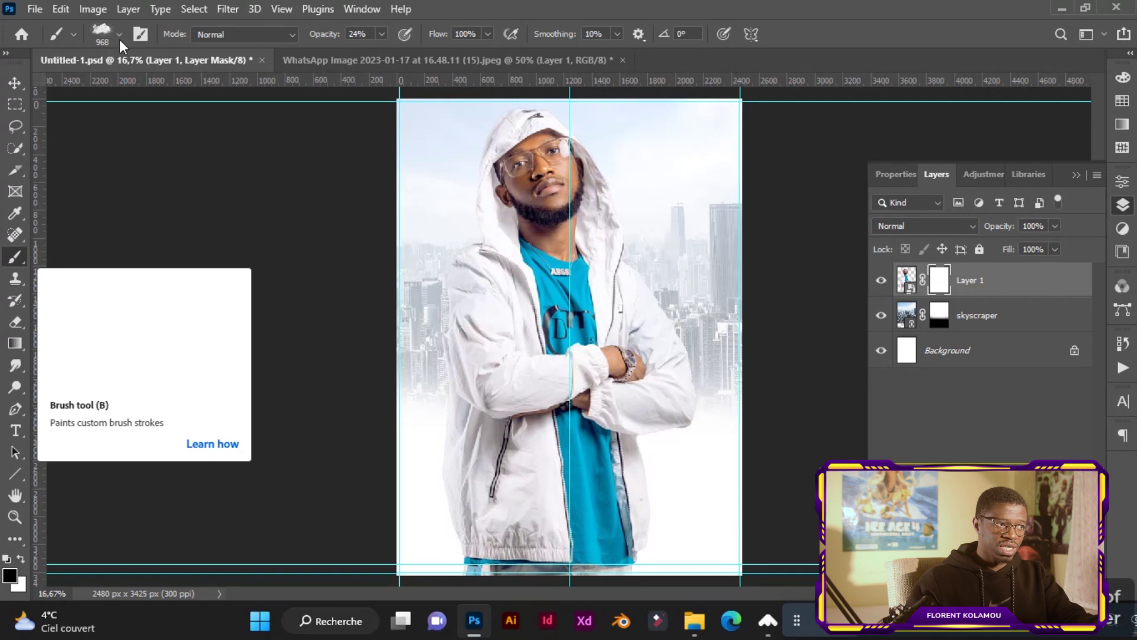
click(119, 34)
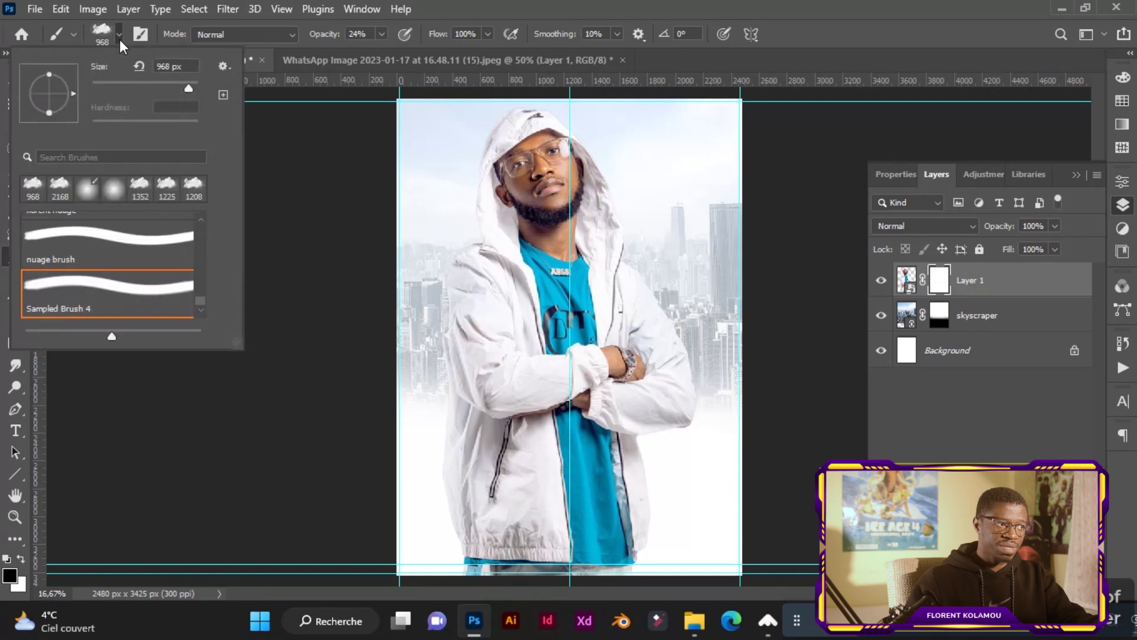
click(86, 192)
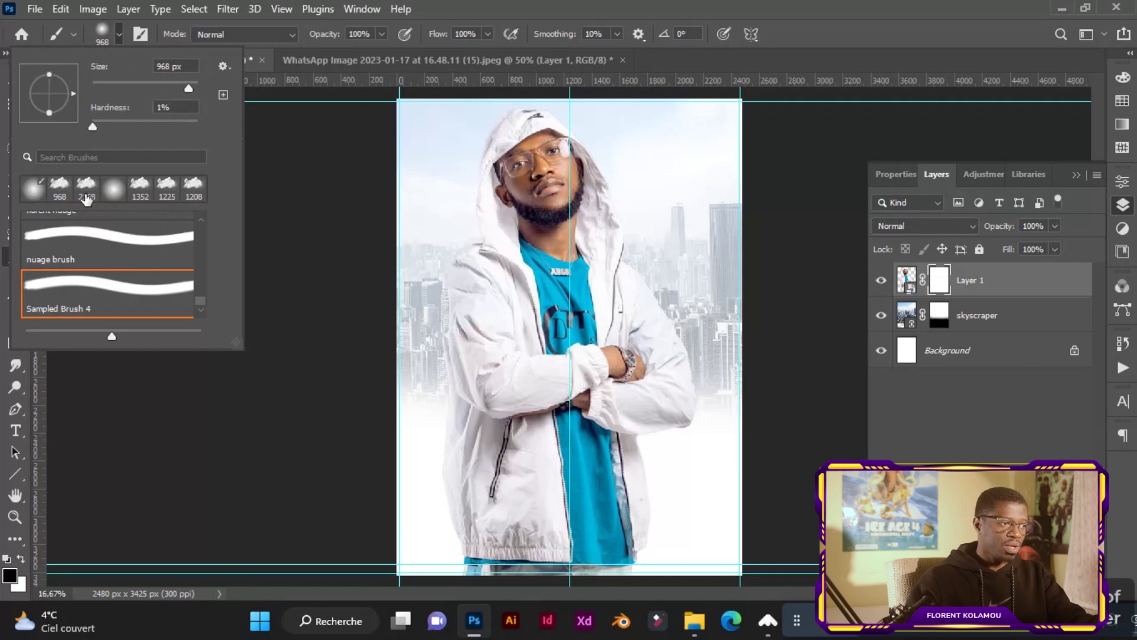
click(9, 575)
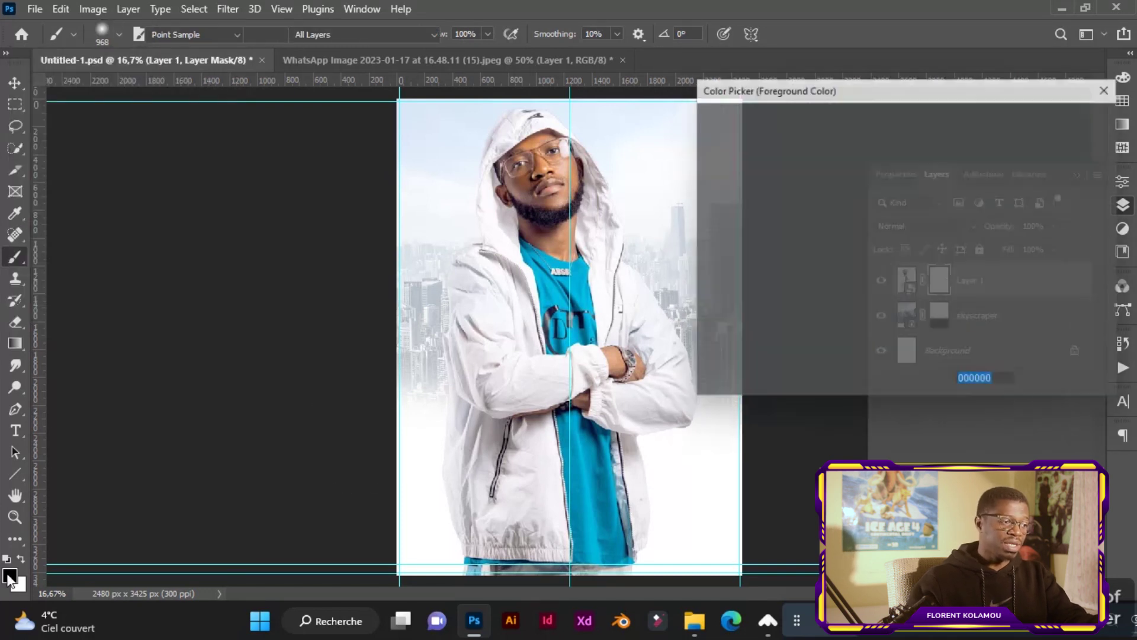
drag(718, 321, 703, 339)
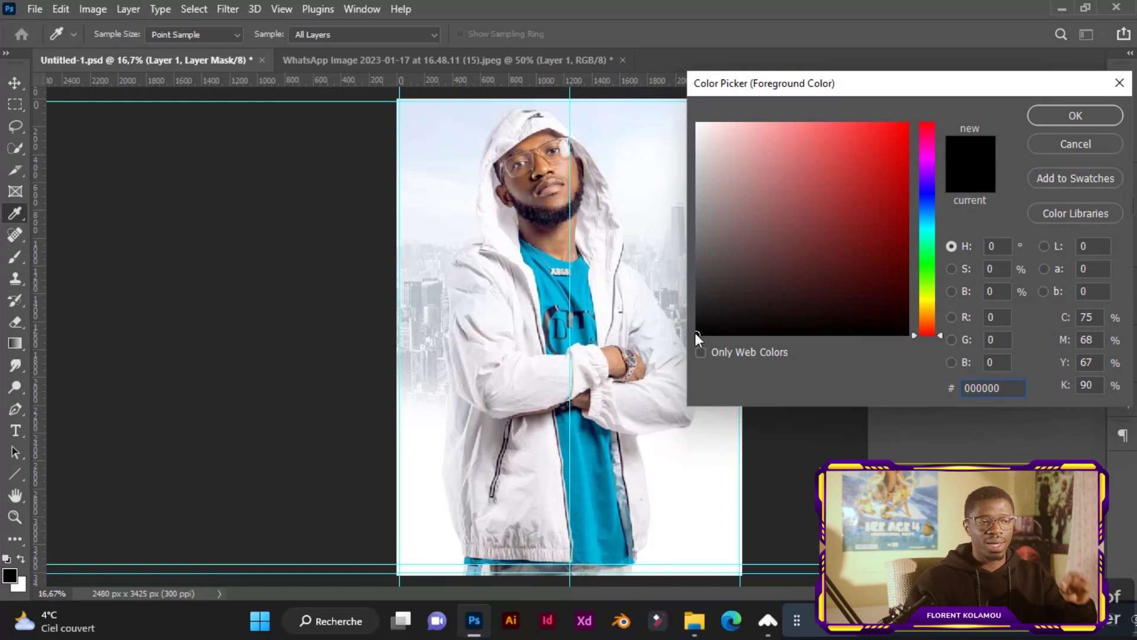
click(1067, 116)
key(b)
- Paint the mask over the man's lower jacket and legs so they fade into white
mouse_move(603, 484)
mouse_down()
mouse_move(419, 495)
mouse_move(617, 534)
mouse_move(421, 557)
mouse_move(655, 533)
mouse_move(416, 500)
mouse_move(624, 543)
mouse_up()
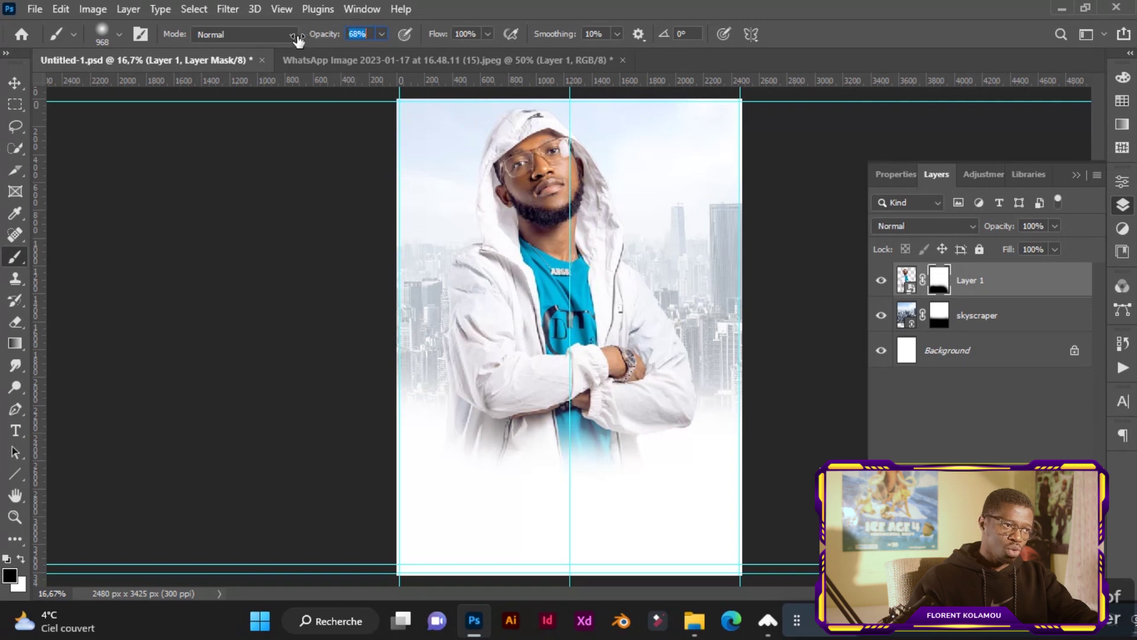
mouse_move(394, 342)
mouse_down()
mouse_move(406, 451)
mouse_move(452, 470)
mouse_move(593, 487)
mouse_move(686, 468)
mouse_move(431, 482)
mouse_move(645, 460)
mouse_move(454, 477)
mouse_move(593, 477)
mouse_move(629, 464)
mouse_move(455, 454)
mouse_move(649, 446)
mouse_move(464, 457)
mouse_move(543, 477)
mouse_move(612, 475)
mouse_move(411, 462)
mouse_move(647, 499)
mouse_move(373, 478)
mouse_move(498, 472)
mouse_up()
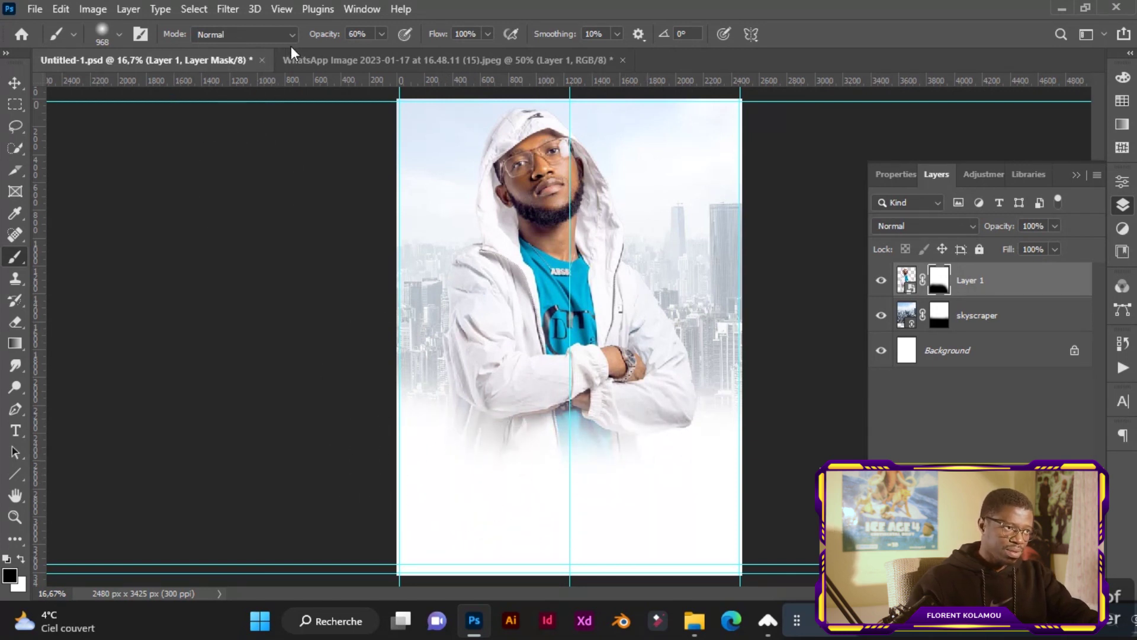
mouse_move(495, 389)
mouse_down()
mouse_move(475, 487)
mouse_move(695, 472)
mouse_move(545, 475)
mouse_move(637, 474)
mouse_move(573, 486)
mouse_move(632, 498)
mouse_move(637, 482)
mouse_move(505, 472)
mouse_move(601, 491)
mouse_move(474, 459)
mouse_move(617, 472)
mouse_up()
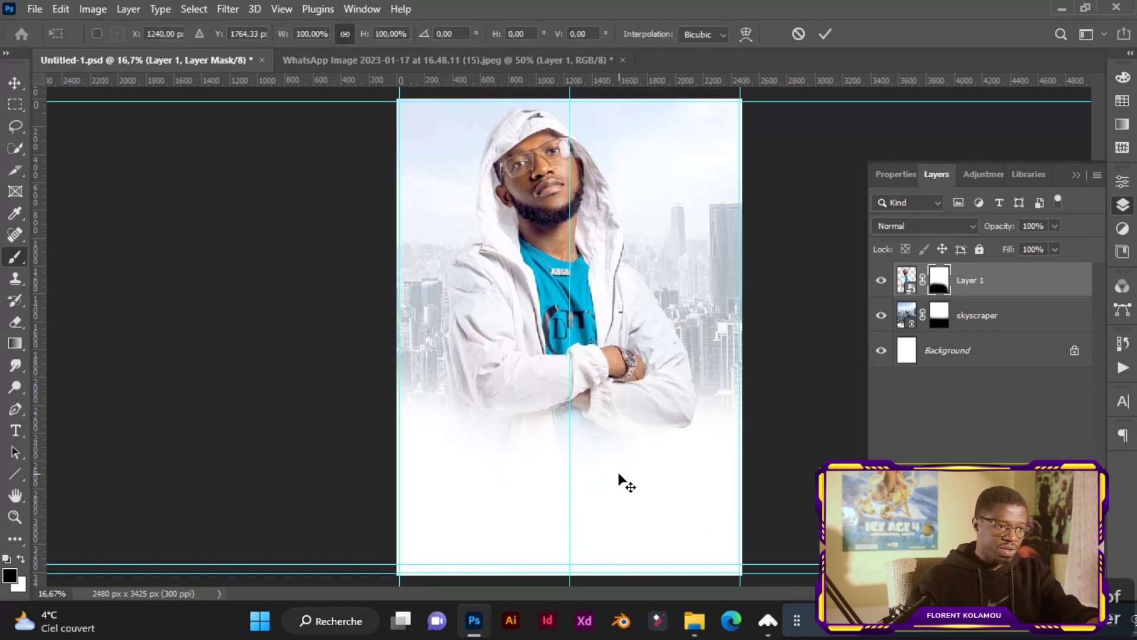
- Scale the man up to about 108%, then mask more of his jacket bottom into white
key(ctrl+t)
drag(541, 266, 534, 292)
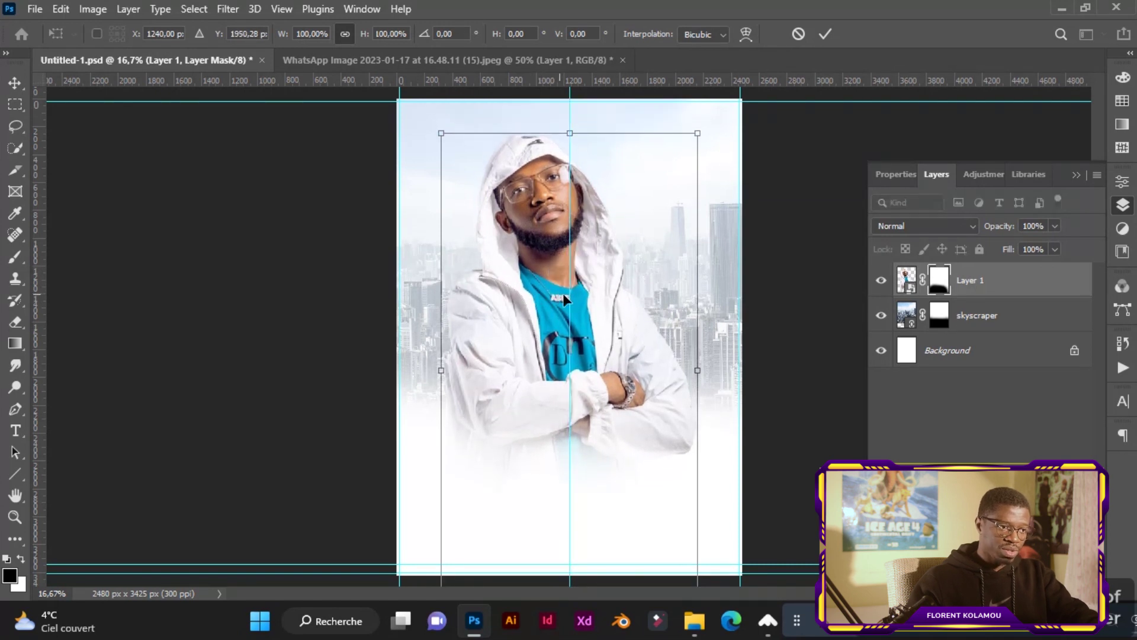
drag(364, 34, 374, 32)
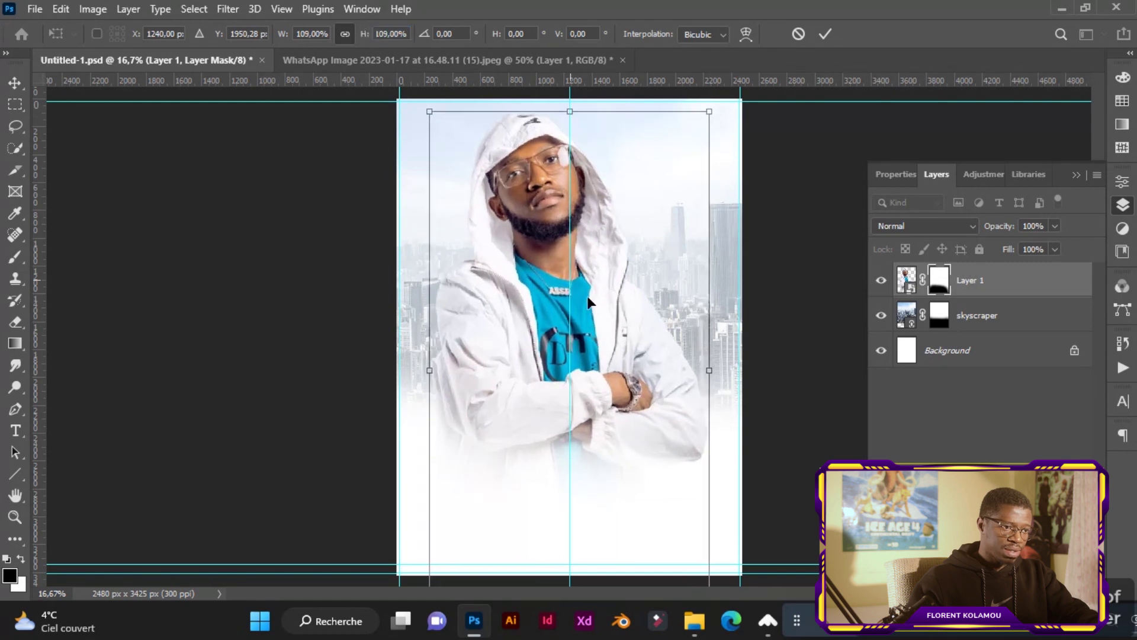
click(823, 35)
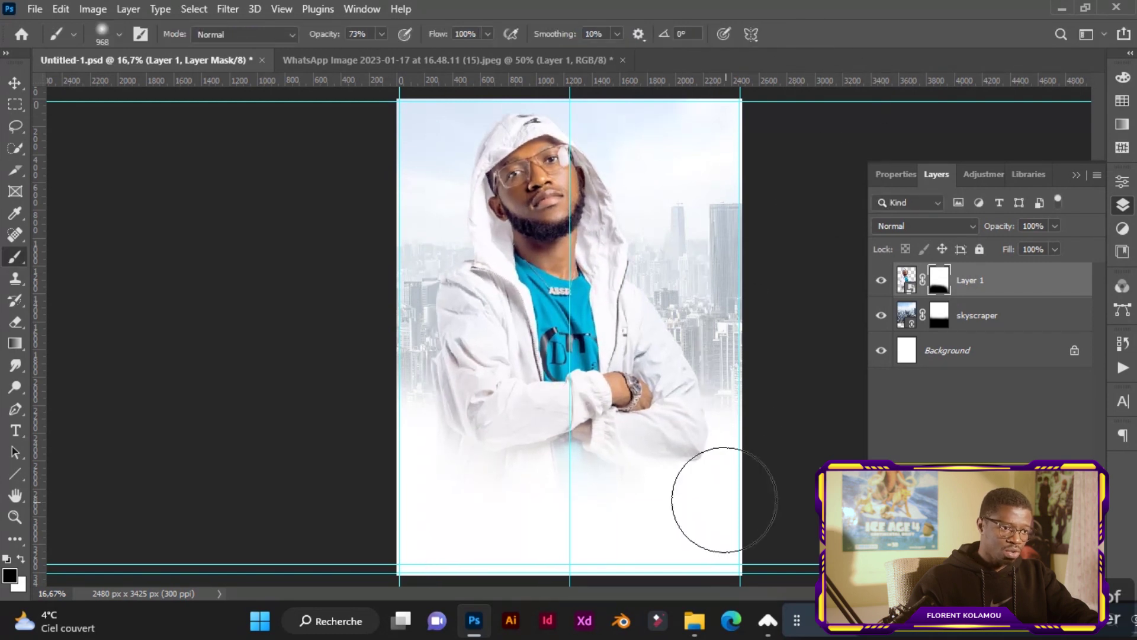
drag(674, 493, 724, 489)
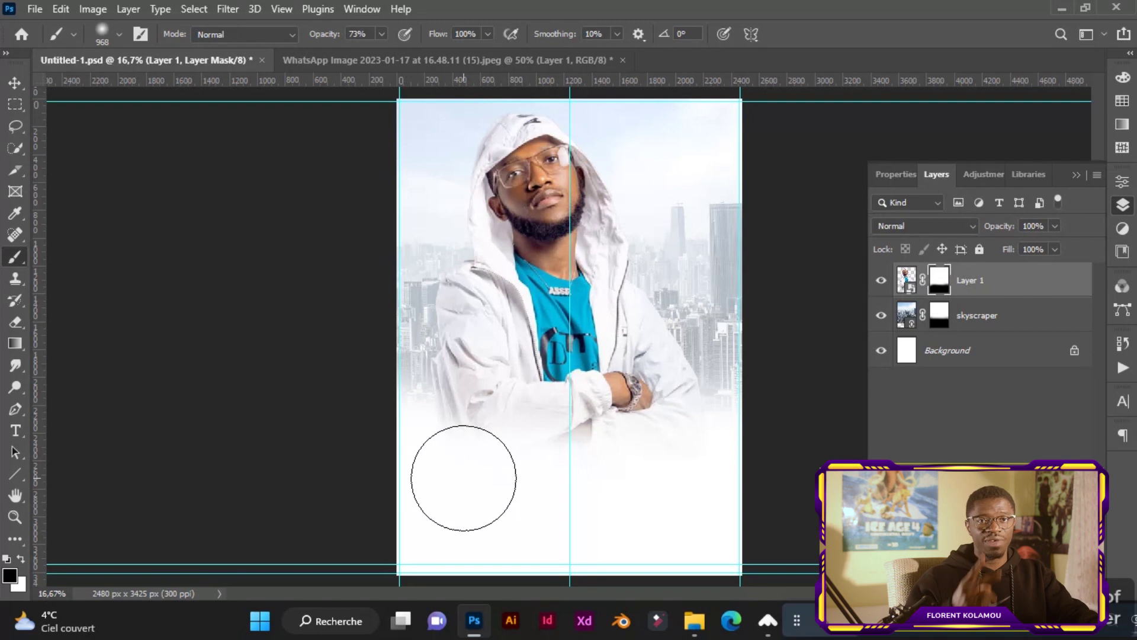
click(975, 320)
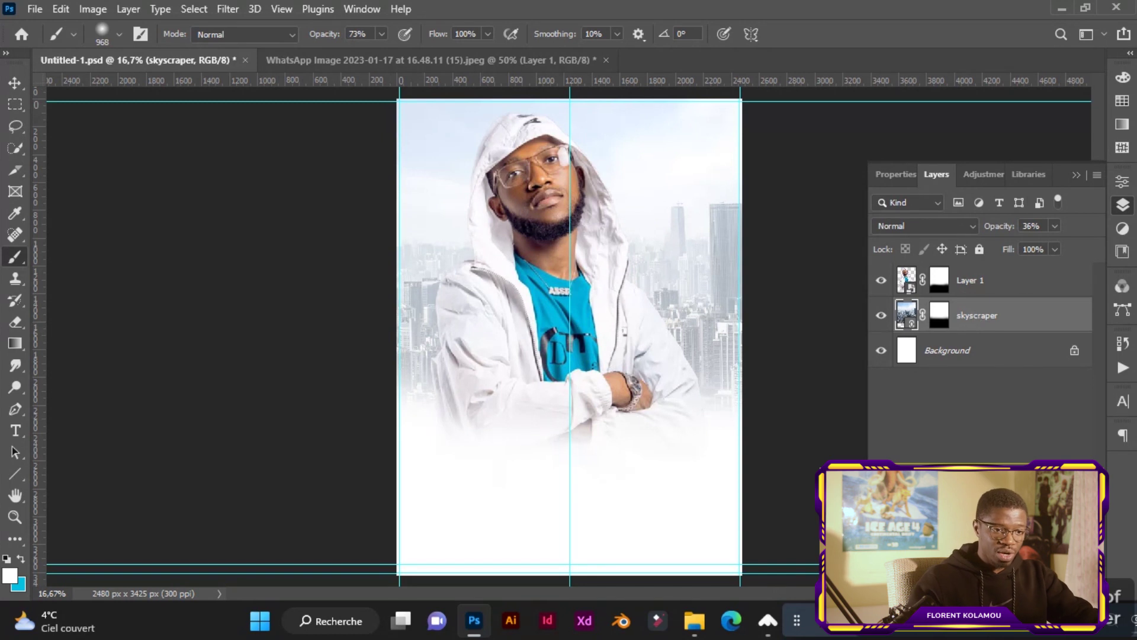
- Add empty Layer 2 above the skyscraper layer and load the 968 px cloud brush
key(ctrl+shift+alt+n)
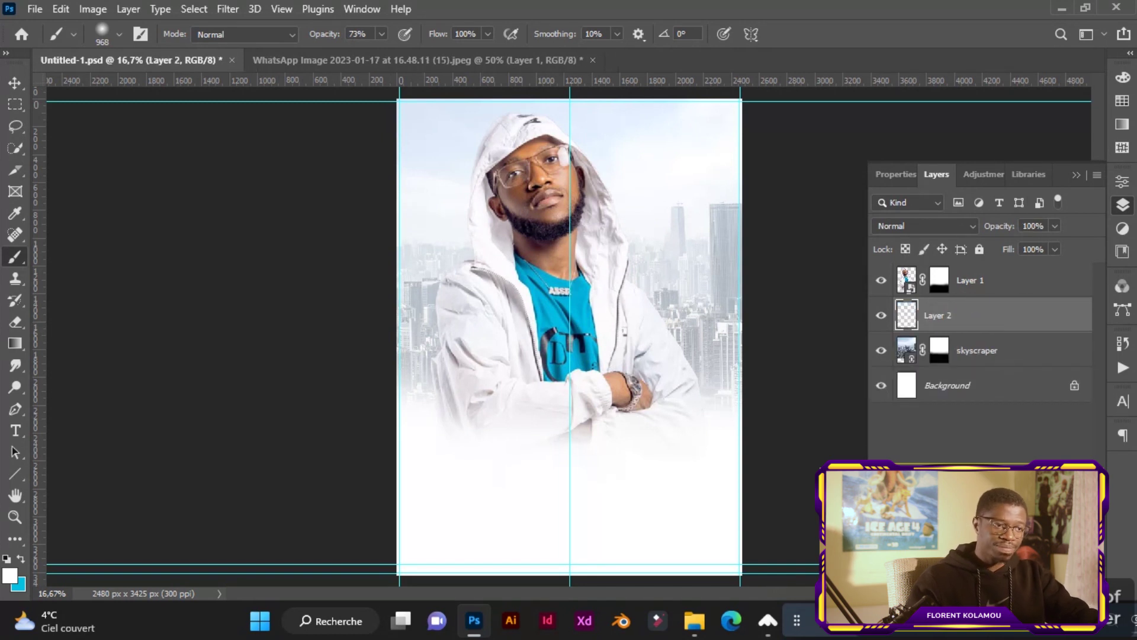
click(117, 34)
click(106, 192)
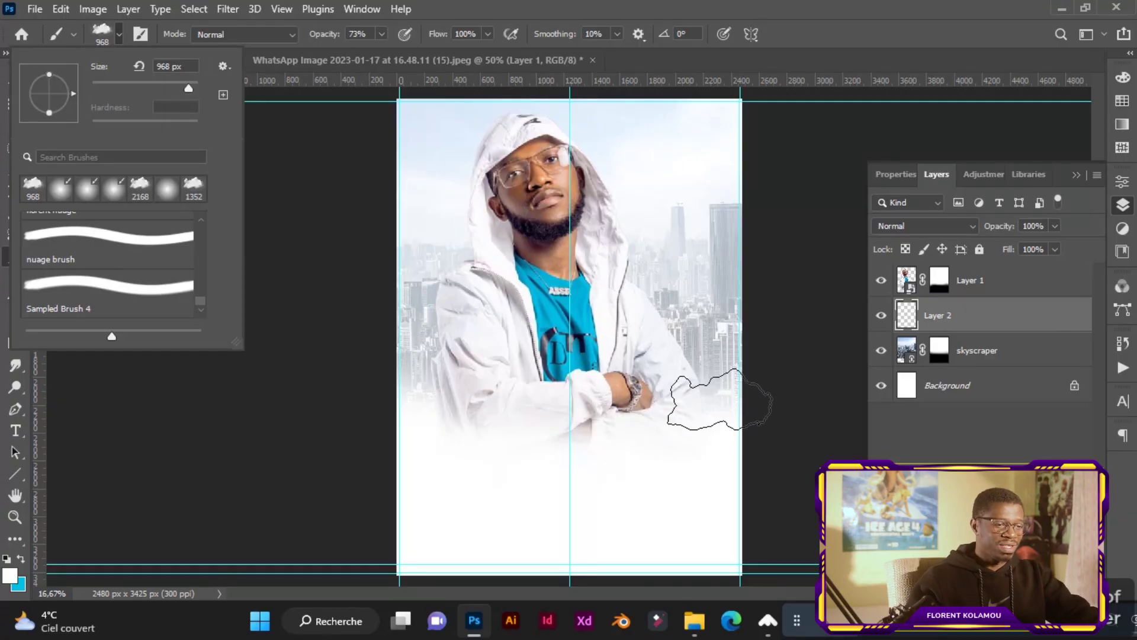
- Paint faint white fog on Layer 2 at 54% brush opacity, then add Layer 3 above Layer 1
key(Escape)
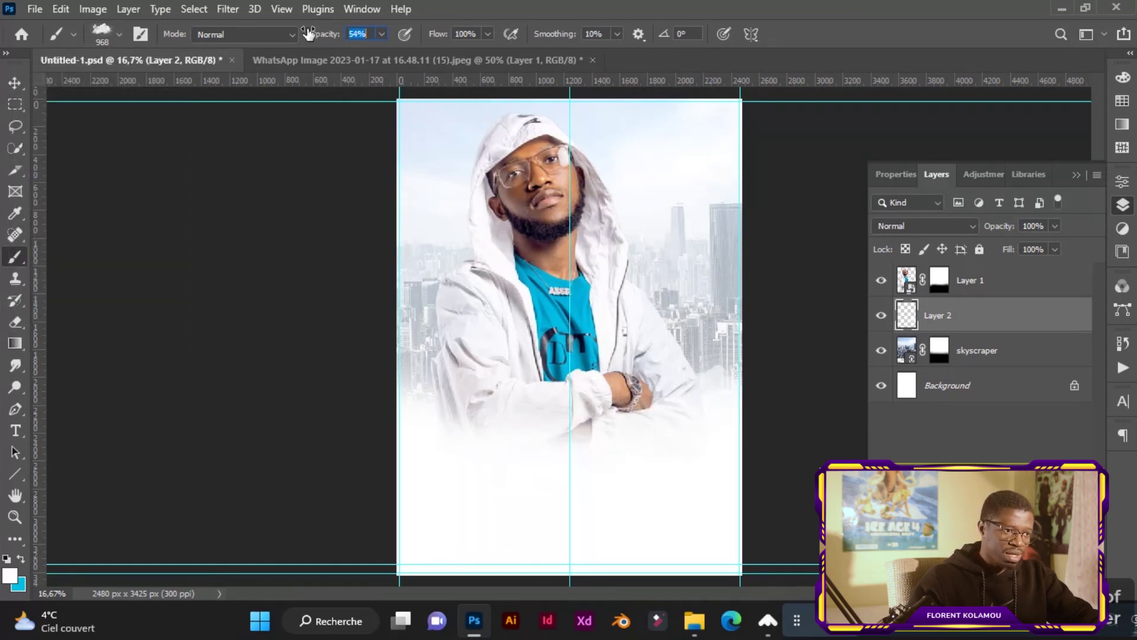
mouse_move(462, 431)
mouse_down()
mouse_move(444, 381)
mouse_move(457, 419)
mouse_move(704, 385)
mouse_up()
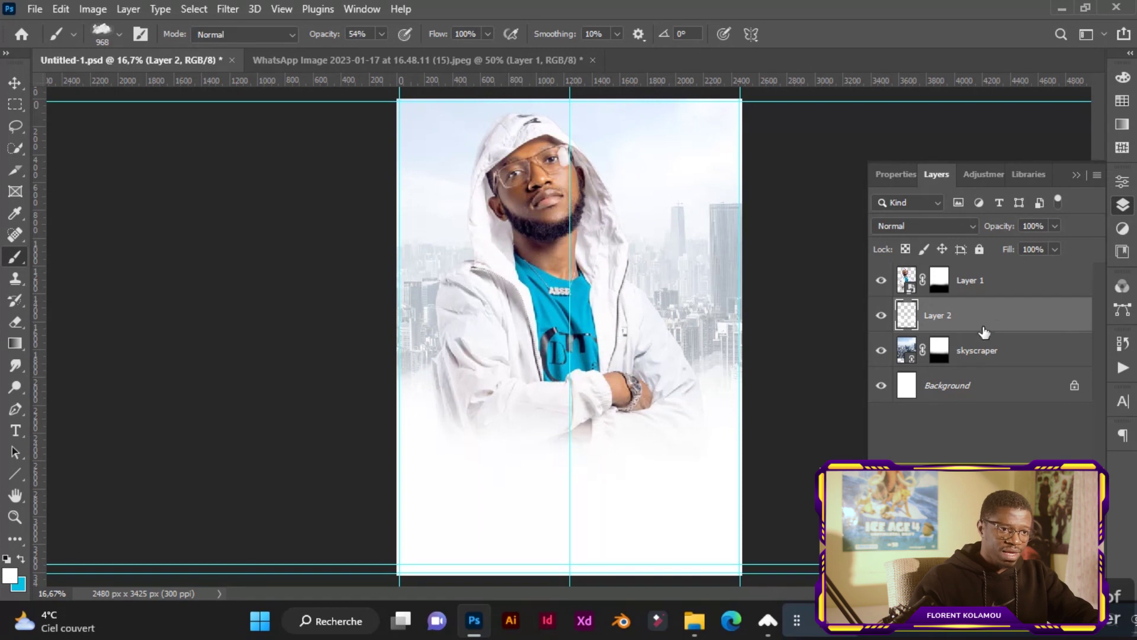
click(986, 273)
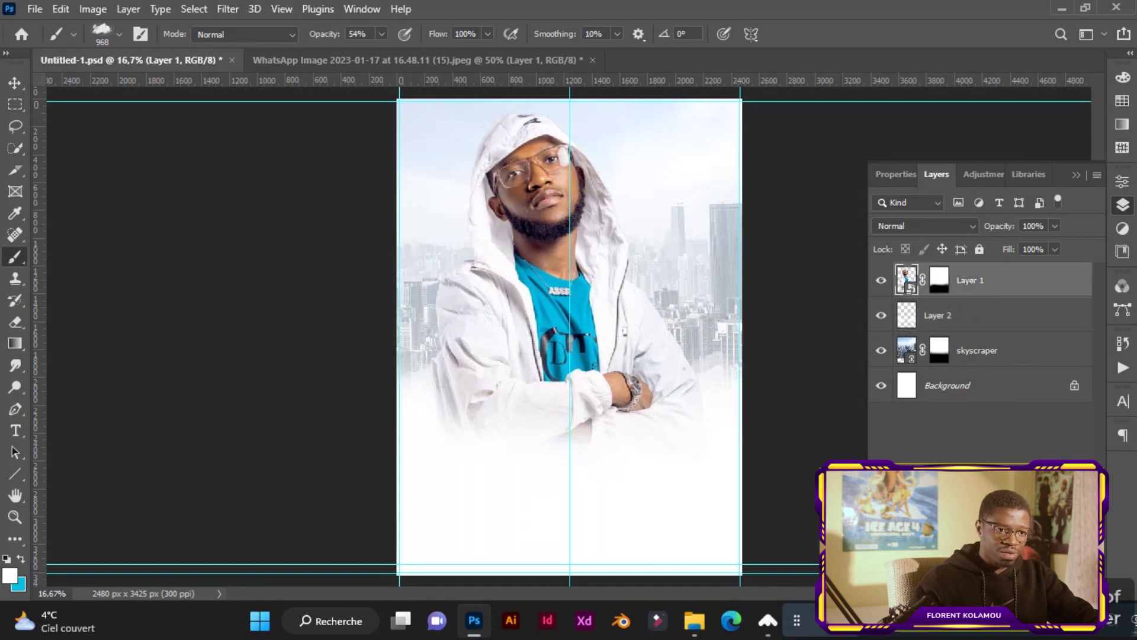
key(ctrl+shift+alt+n)
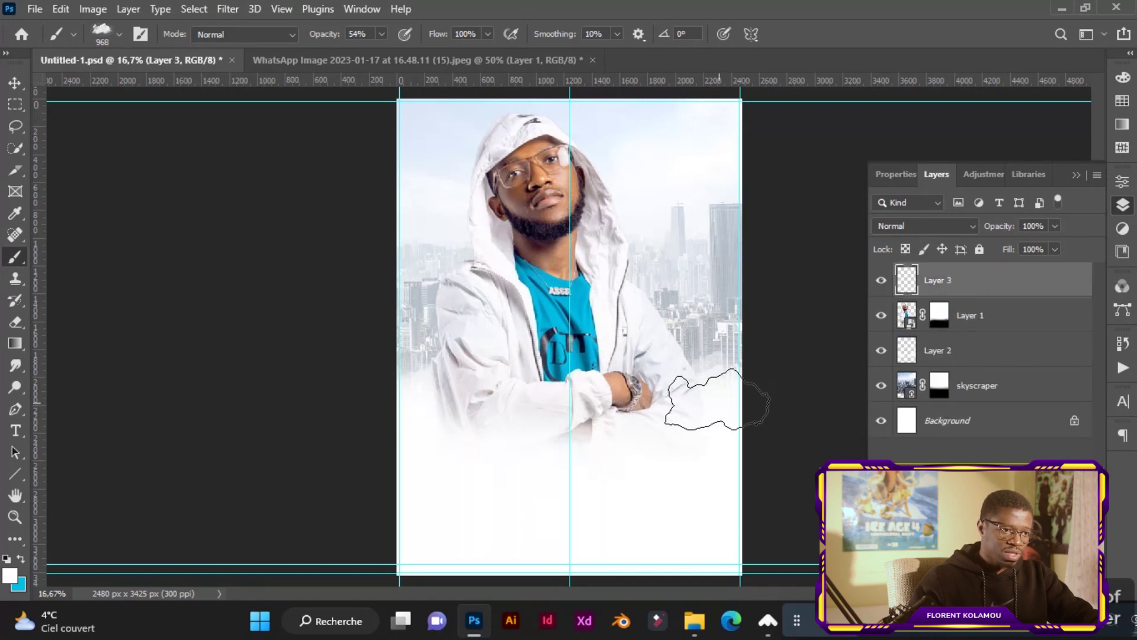
- Paint white cloud across the man's arms, wrist and lower body with the cloud brush
mouse_move(716, 400)
mouse_down()
mouse_move(453, 425)
mouse_move(732, 450)
mouse_up()
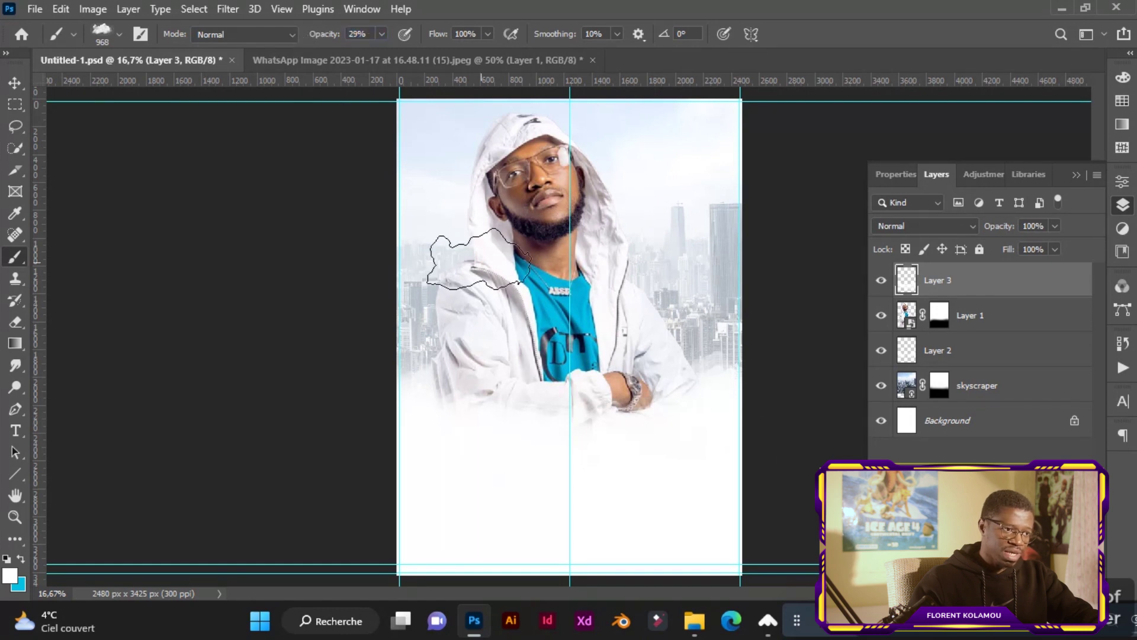
mouse_move(457, 381)
mouse_down()
mouse_move(661, 415)
mouse_move(456, 422)
mouse_move(432, 406)
mouse_move(584, 445)
mouse_move(546, 465)
mouse_move(558, 467)
mouse_up()
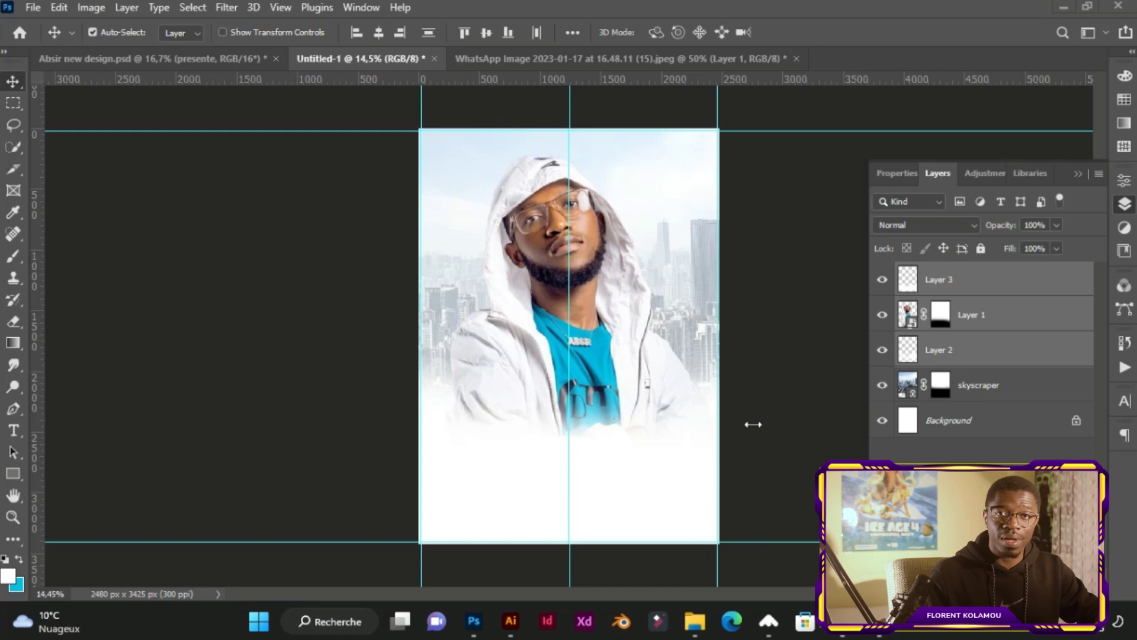
- Change Notepad's first line to 'U.F.T présente', copy it, and minimize Notepad
click(885, 633)
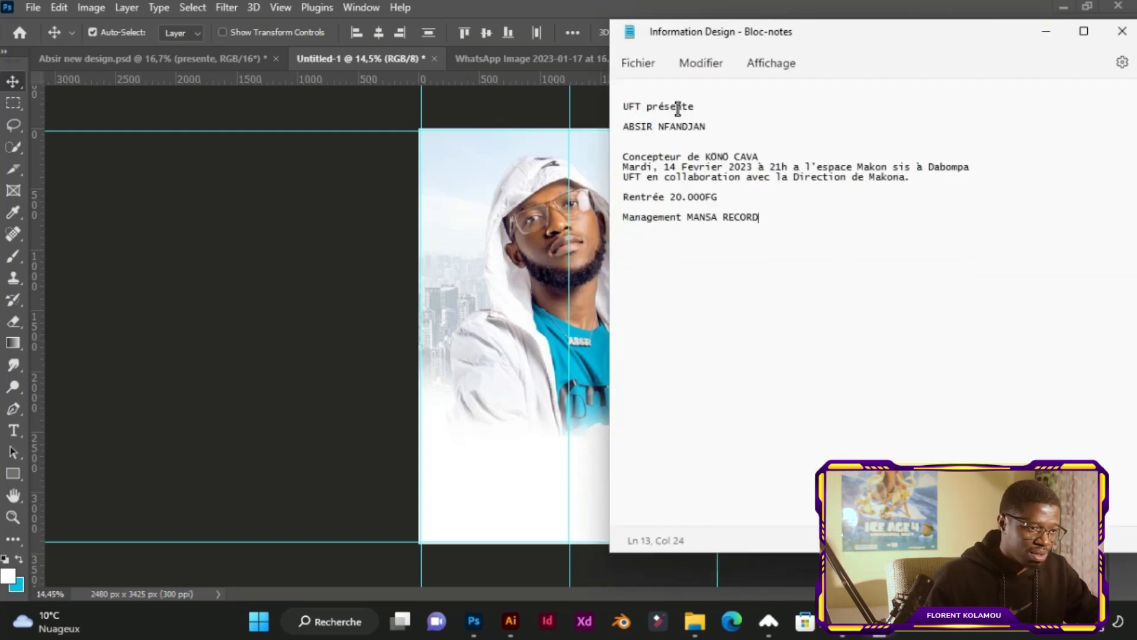
drag(697, 103, 627, 102)
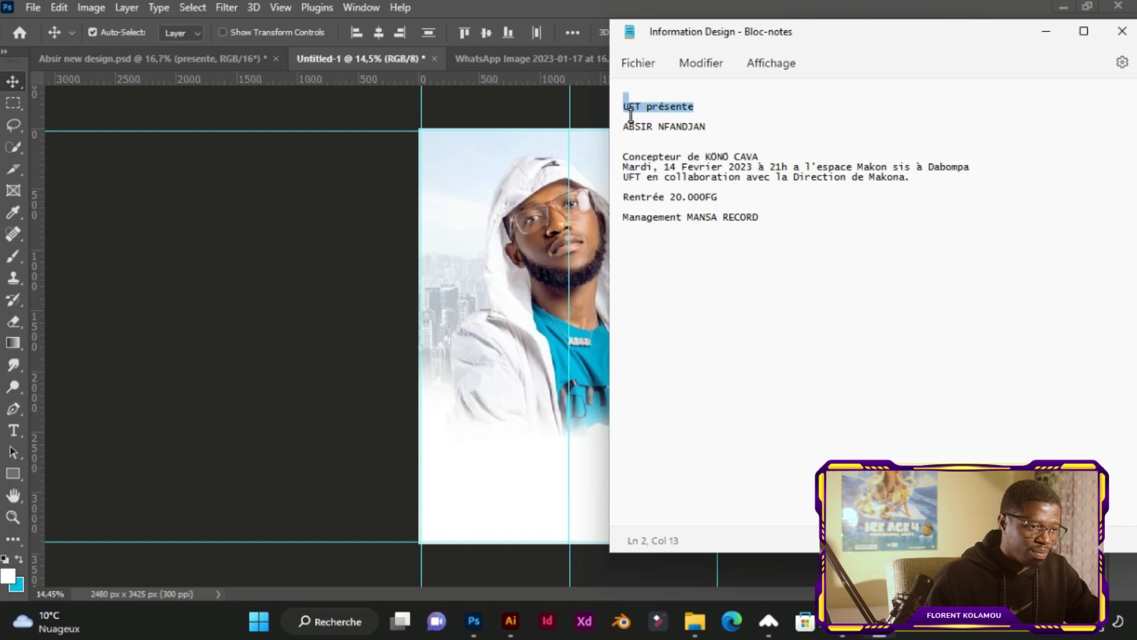
click(629, 115)
text(.F.)
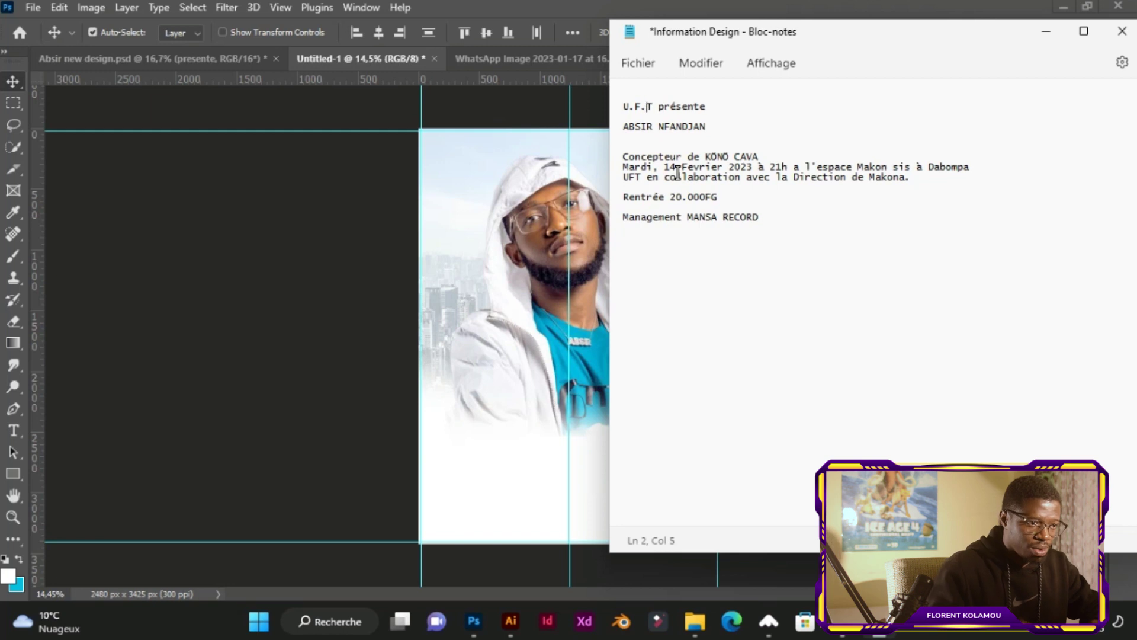
drag(702, 103, 613, 108)
key(End)
key(shift+Home)
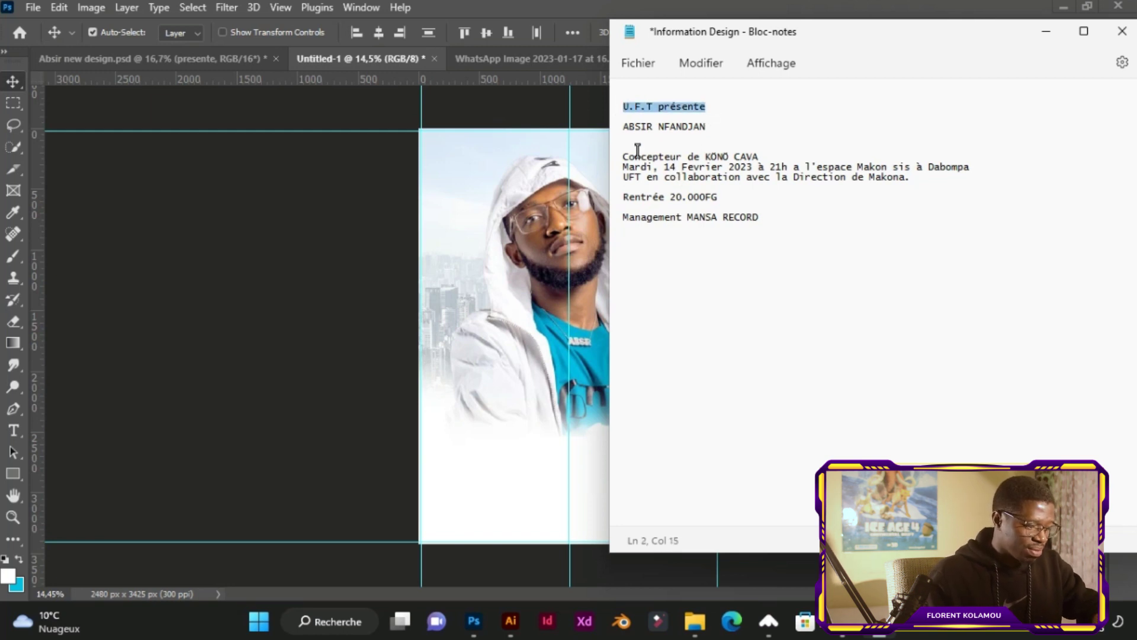
click(1056, 36)
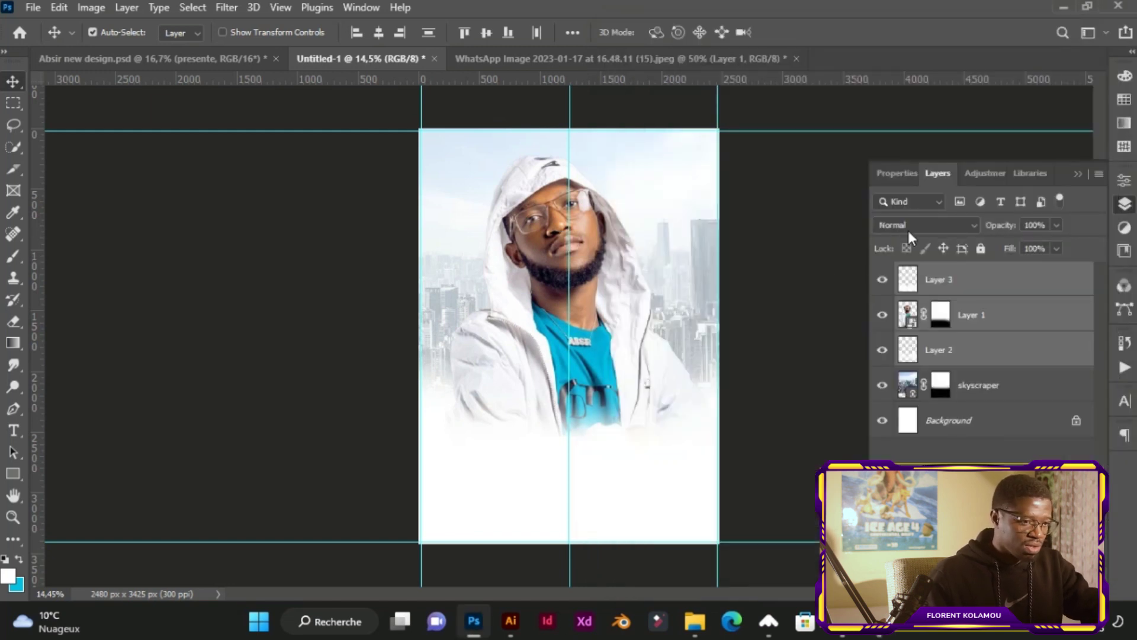
- Start a new text box below the hooded-man photo
key(t)
click(1078, 173)
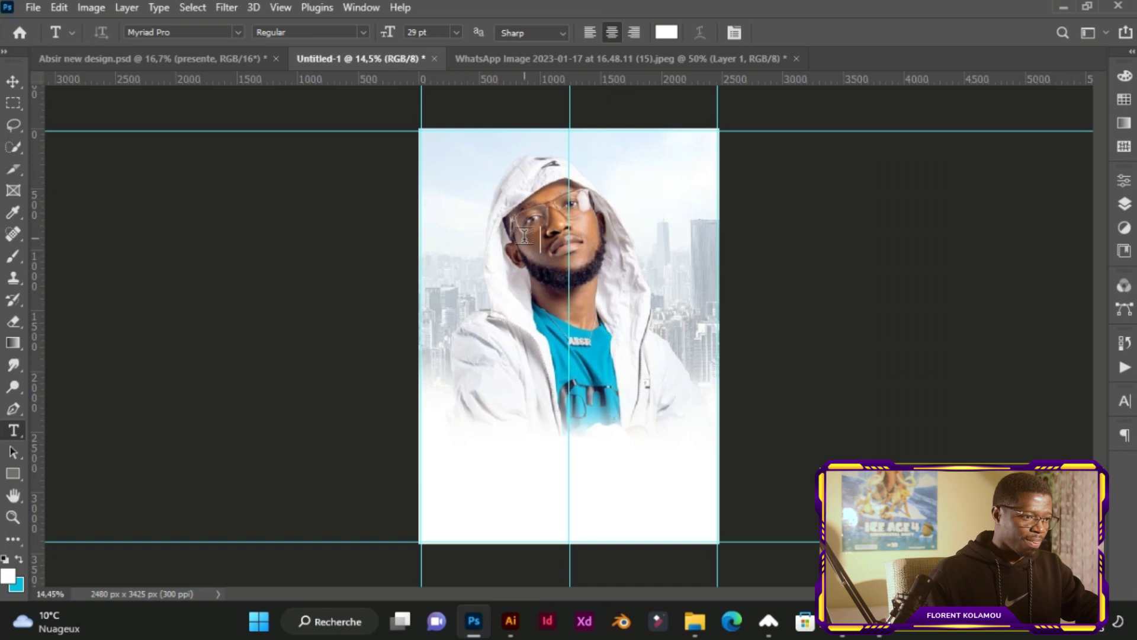
click(470, 467)
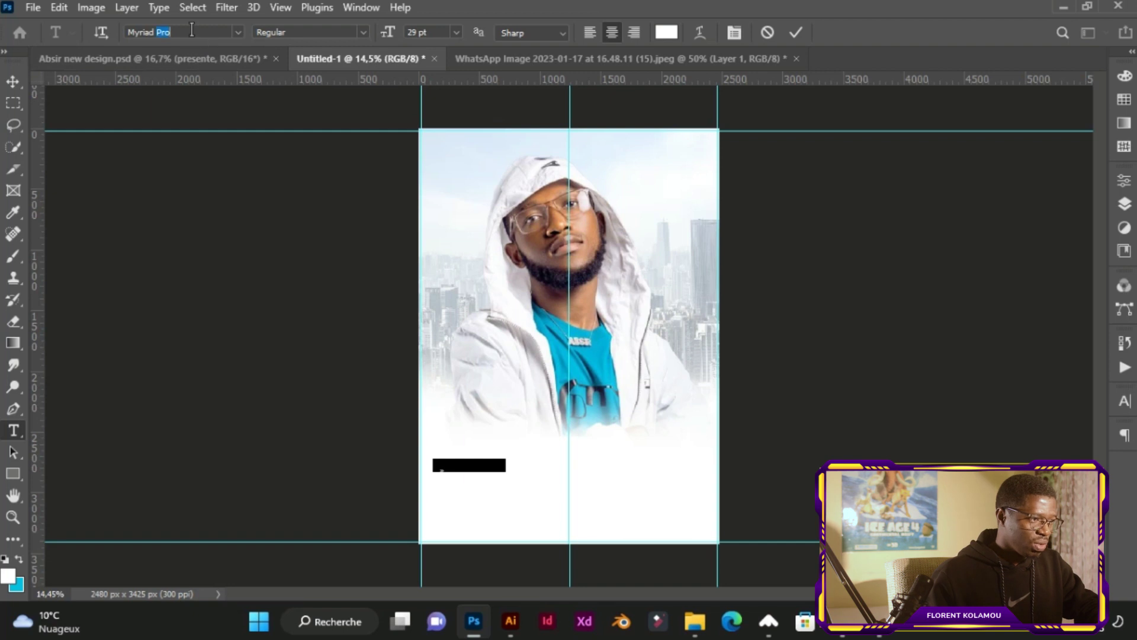
- Set the new text to Arial Black and bring up the text colour picker
key(ctrl+a)
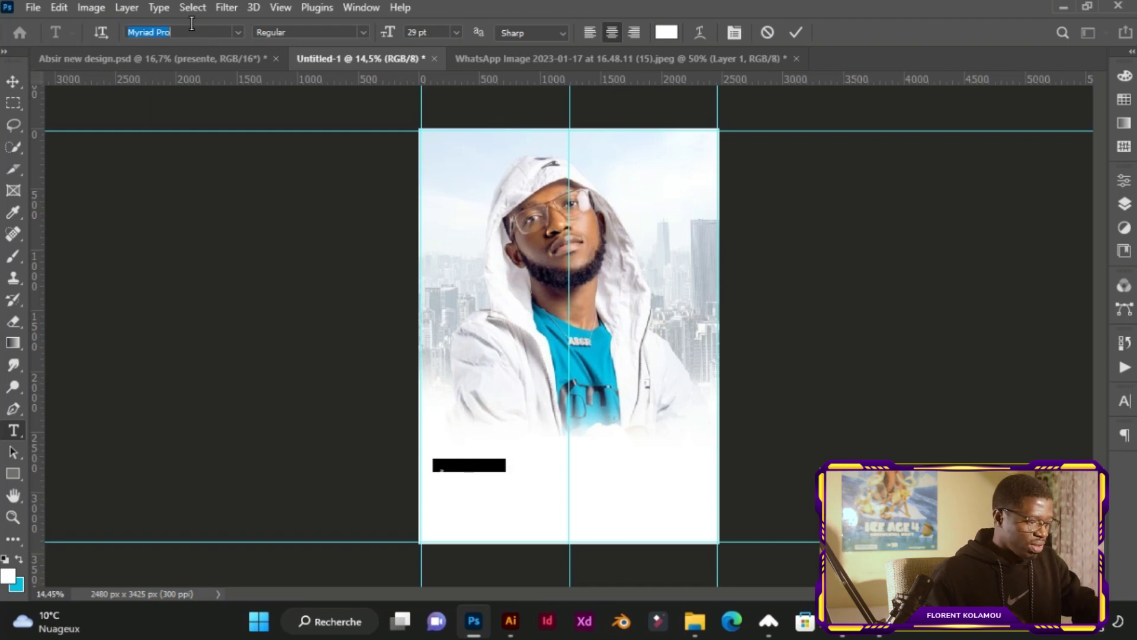
text(ariel)
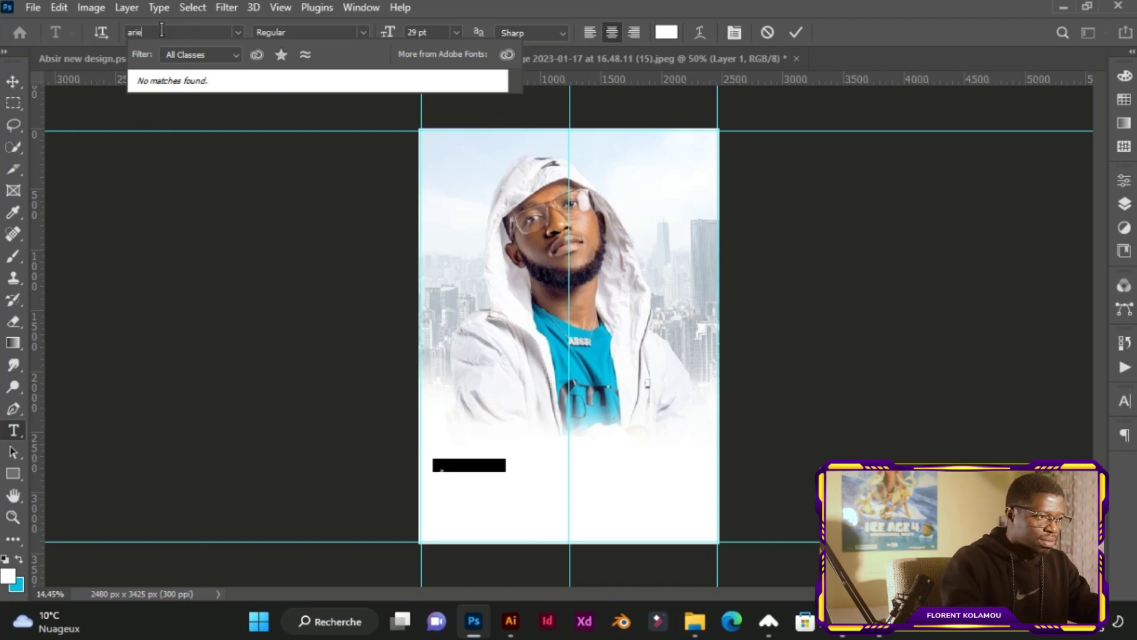
key(BackSpace)
key(BackSpace)
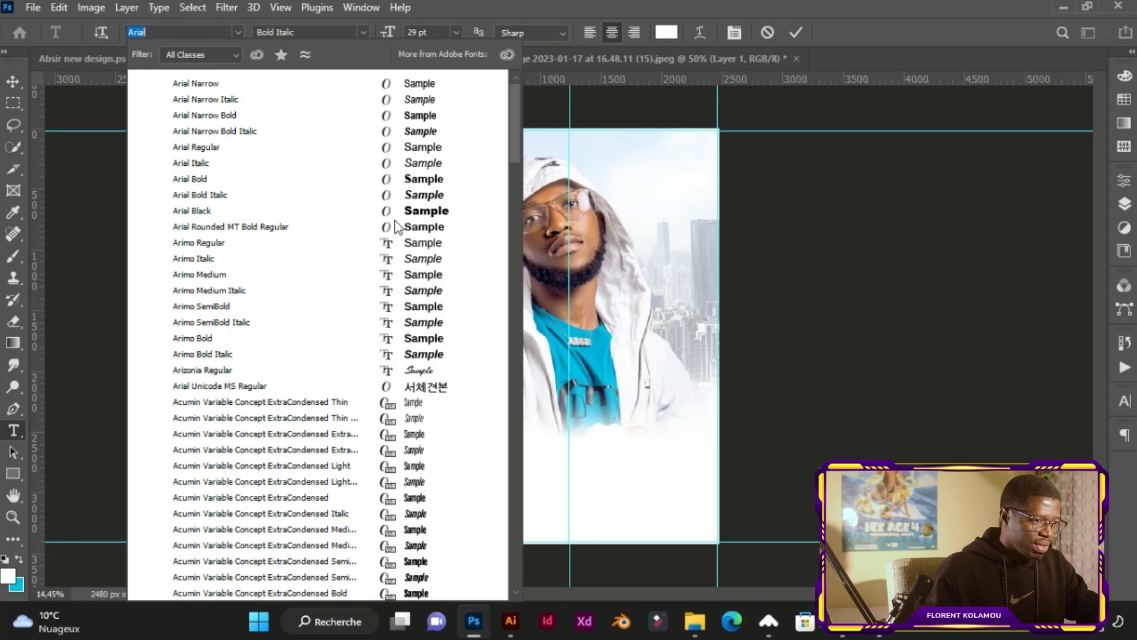
click(406, 210)
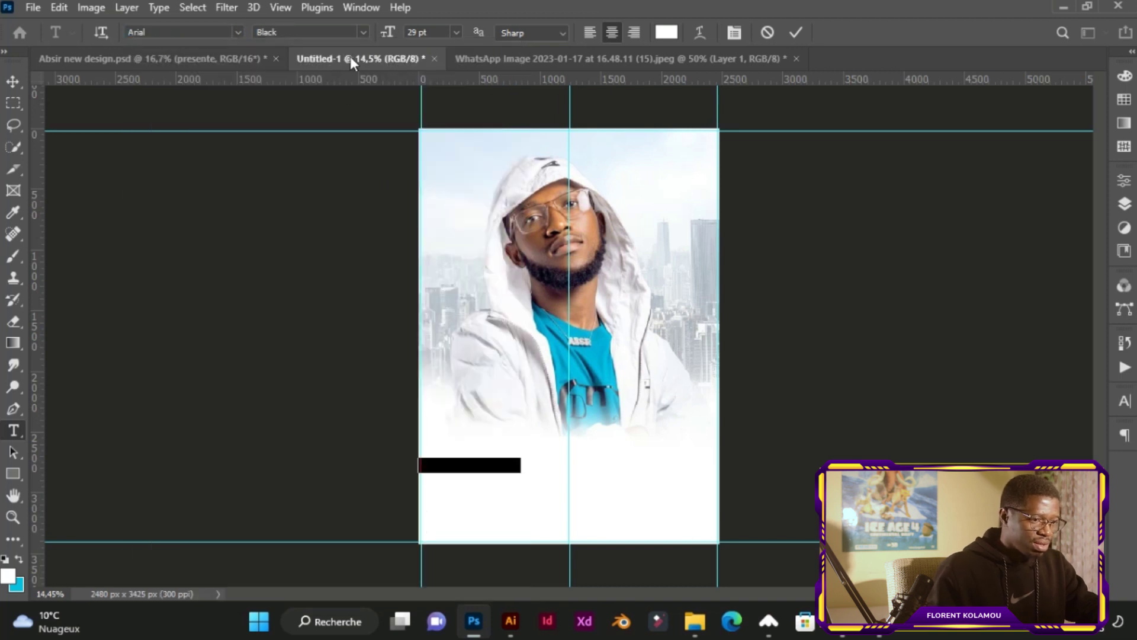
click(664, 34)
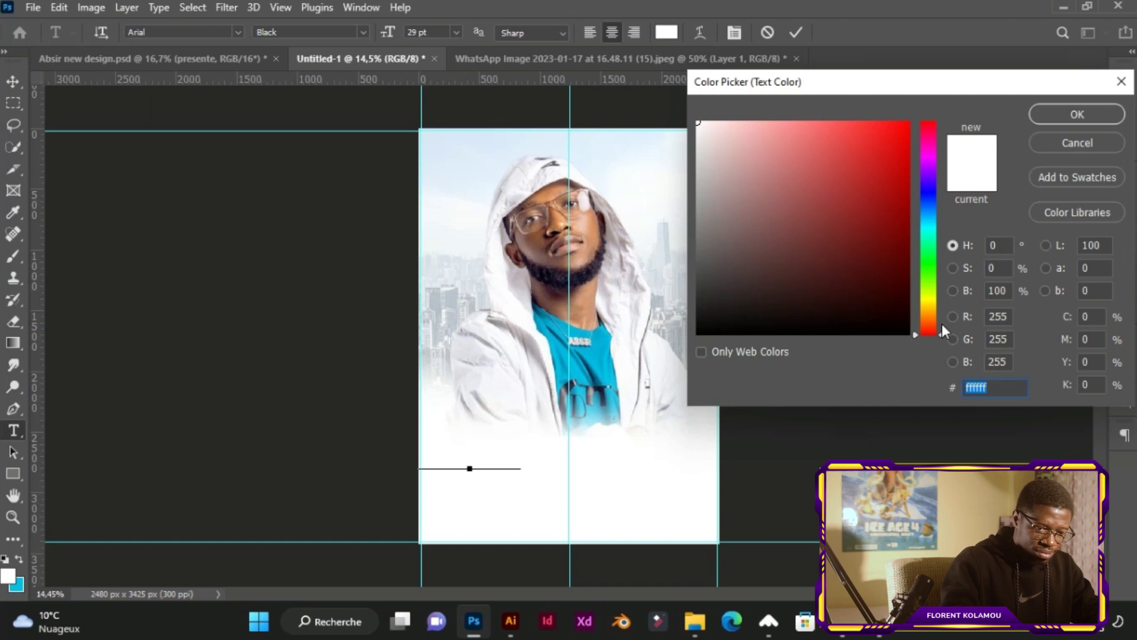
- Colour the text slate grey #47595d and drag it to the centre below the figure
text(47)
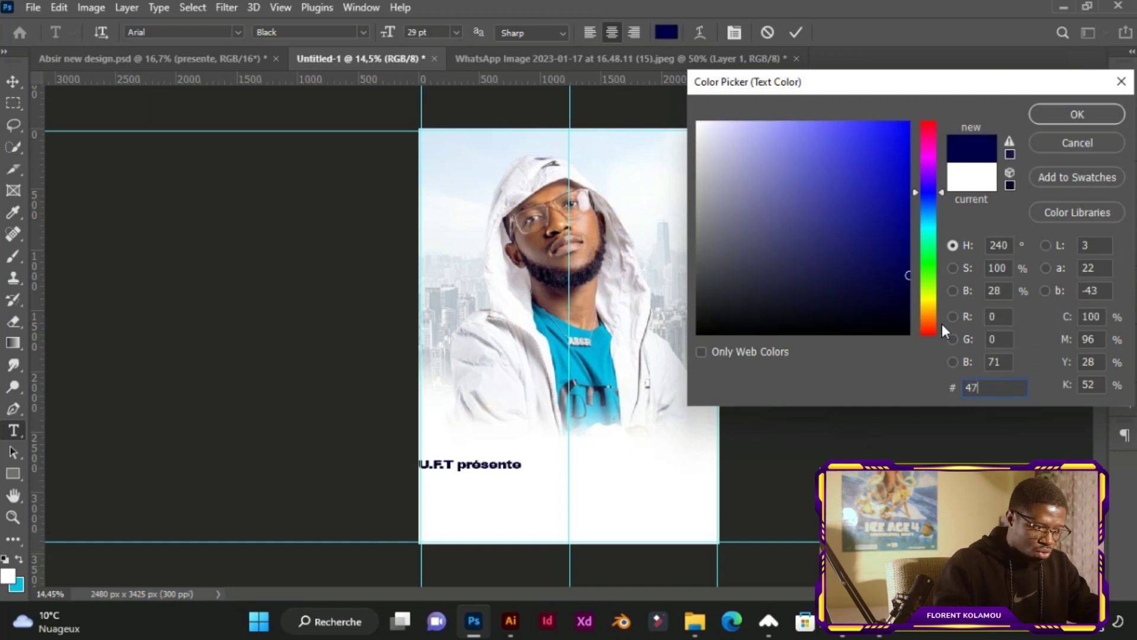
text(595d)
click(1076, 115)
drag(494, 469, 589, 449)
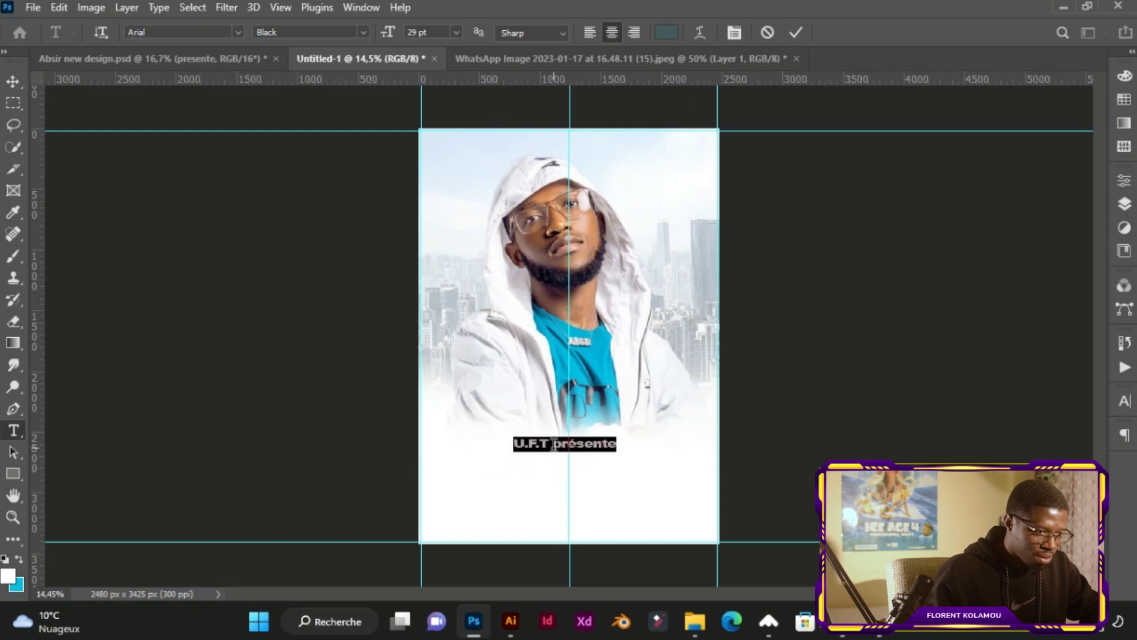
- Delete 'présente' from the U.F.T line and commit the shortened text
click(554, 445)
drag(555, 444, 621, 444)
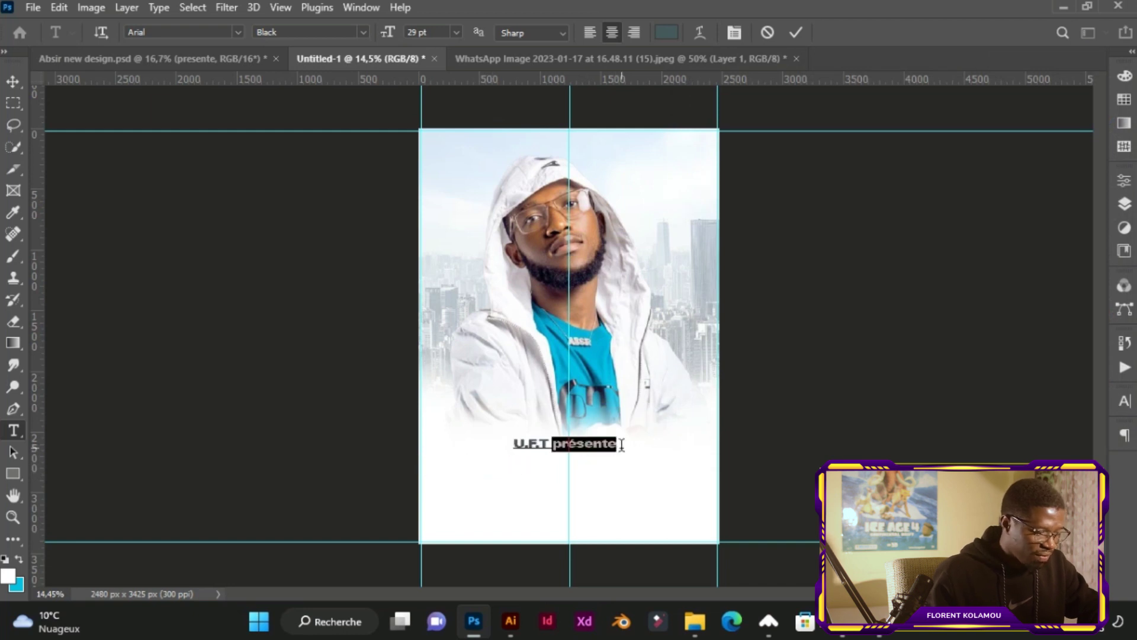
key(BackSpace)
click(582, 476)
- Create a separate 'présente' text line below U.F.T, then reselect all the U.F.T text
click(519, 482)
text(presente)
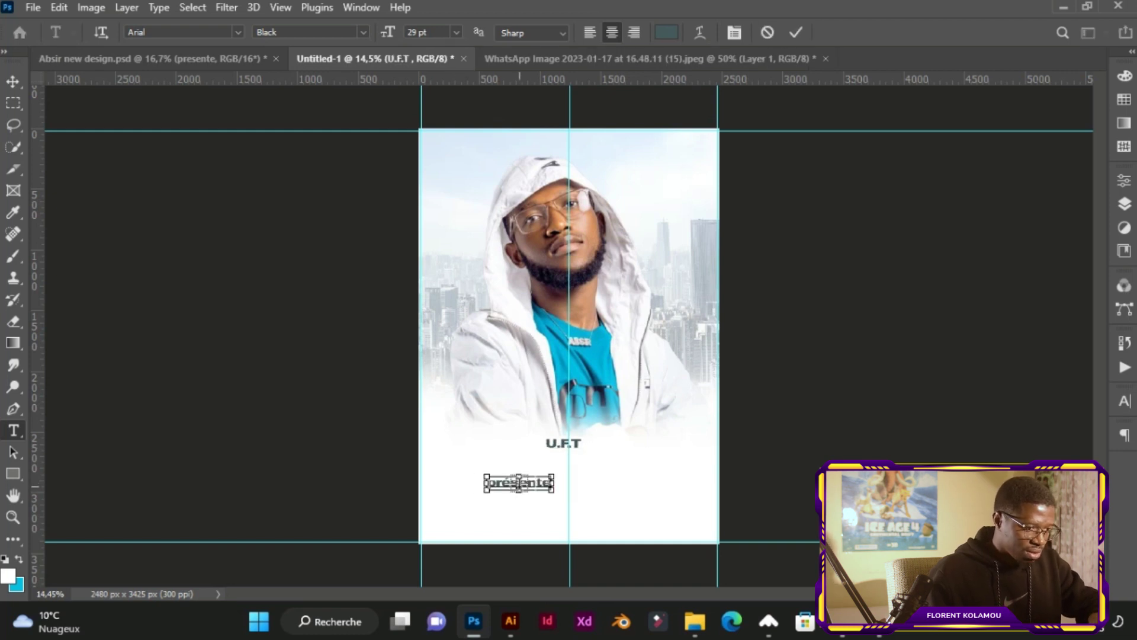
key(Escape)
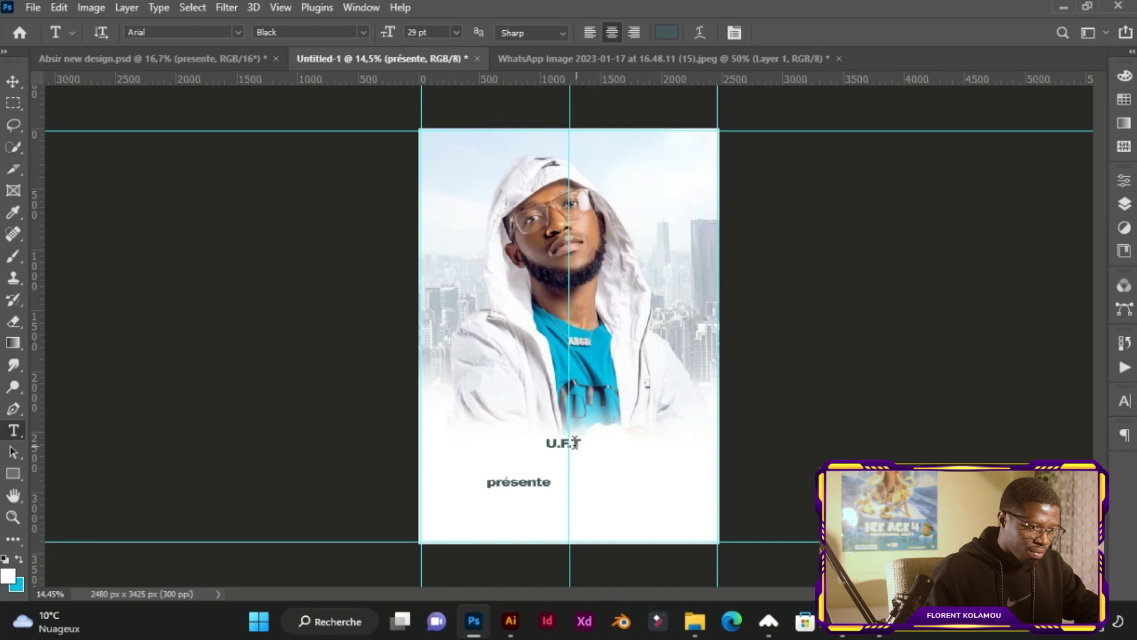
click(563, 443)
key(ctrl+a)
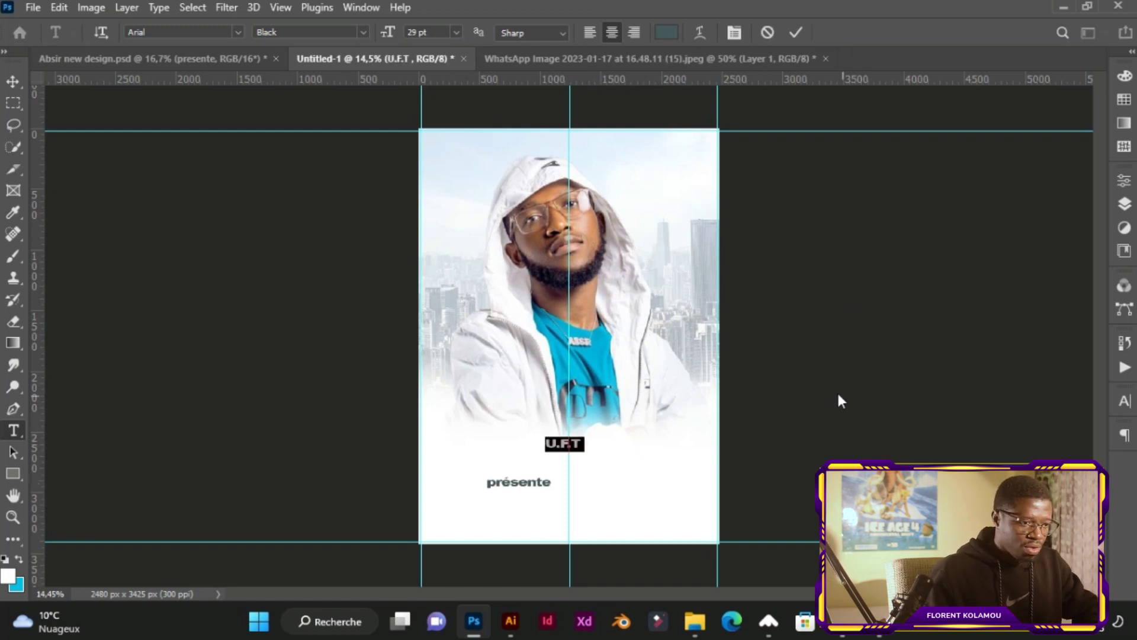
- Set U.F.T to 84.7 pt and position it in the top-left corner above the hood
click(1121, 412)
text(84,7)
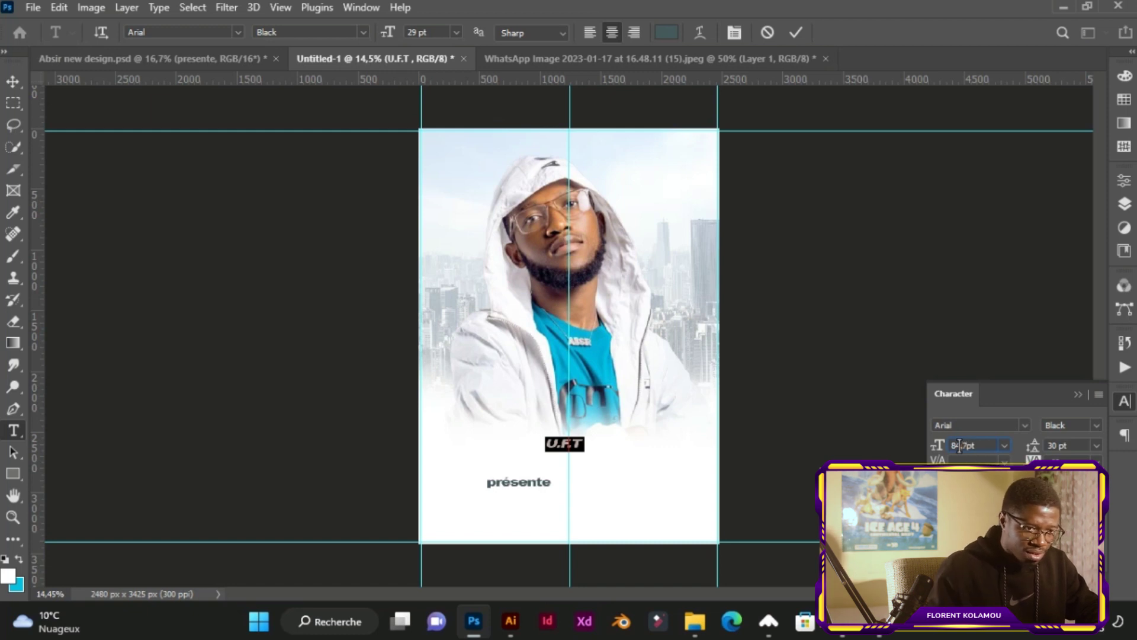
click(796, 39)
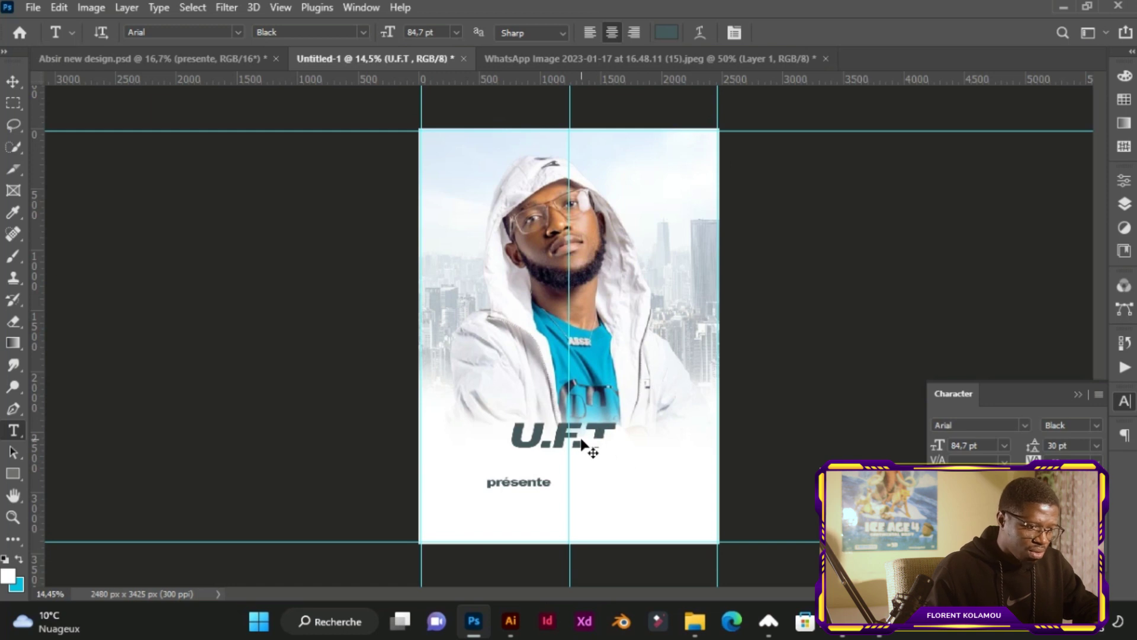
alt+scroll(580, 442, up, 2)
mouse_move(583, 448)
mouse_down()
mouse_move(570, 526)
mouse_move(482, 170)
mouse_up()
key(ctrl+t)
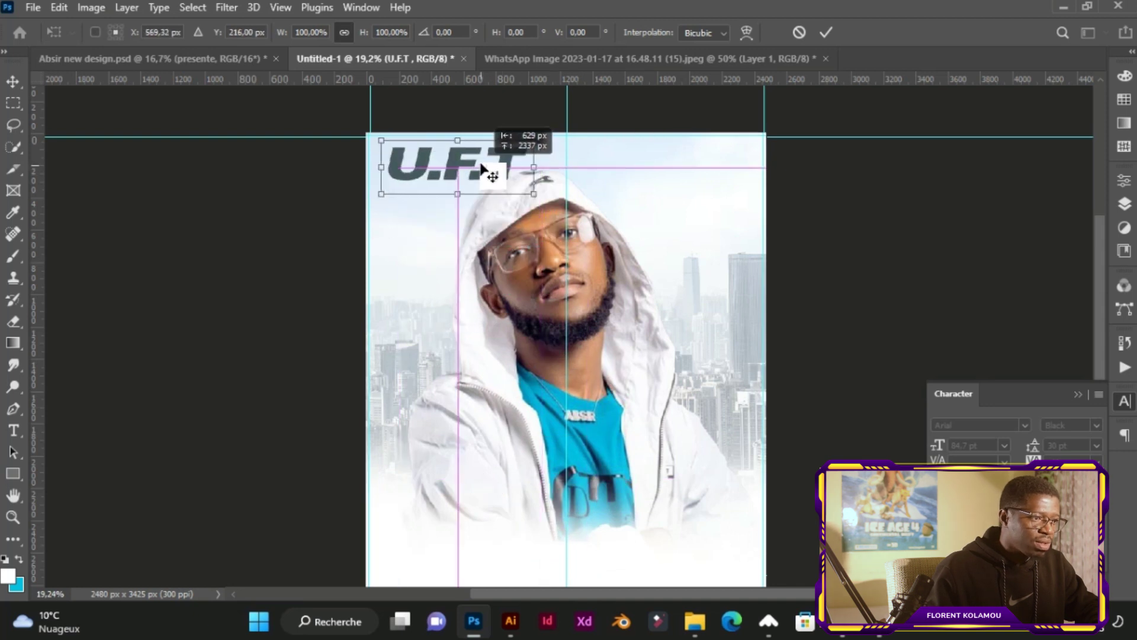
drag(478, 164, 467, 163)
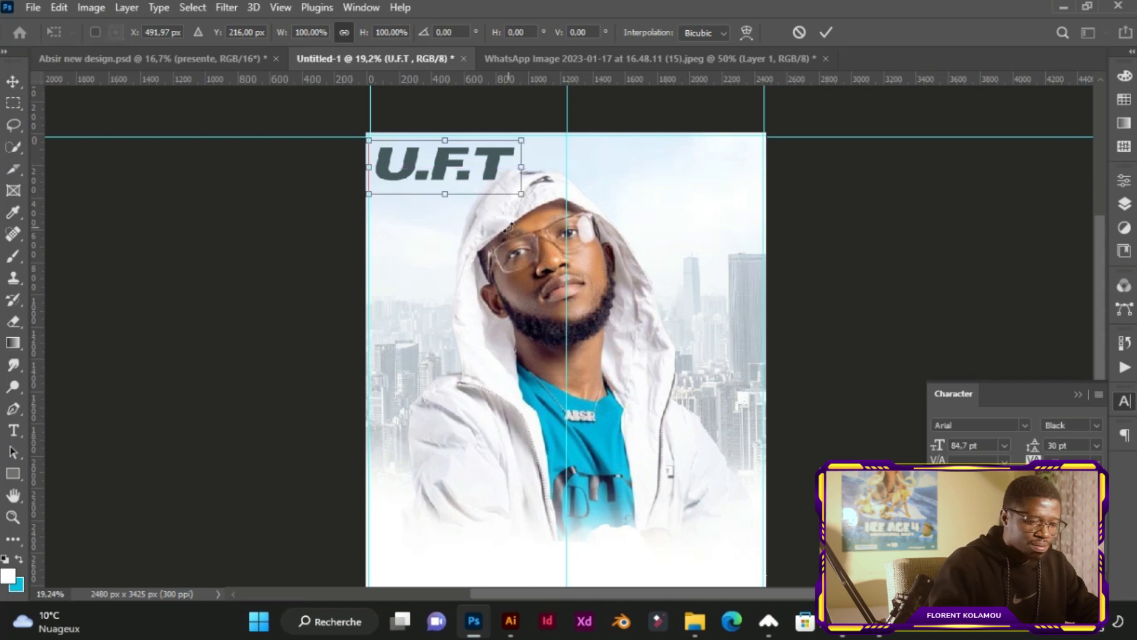
key(Up)
key(Up)
key(Up)
key(Up)
key(Right)
key(Right)
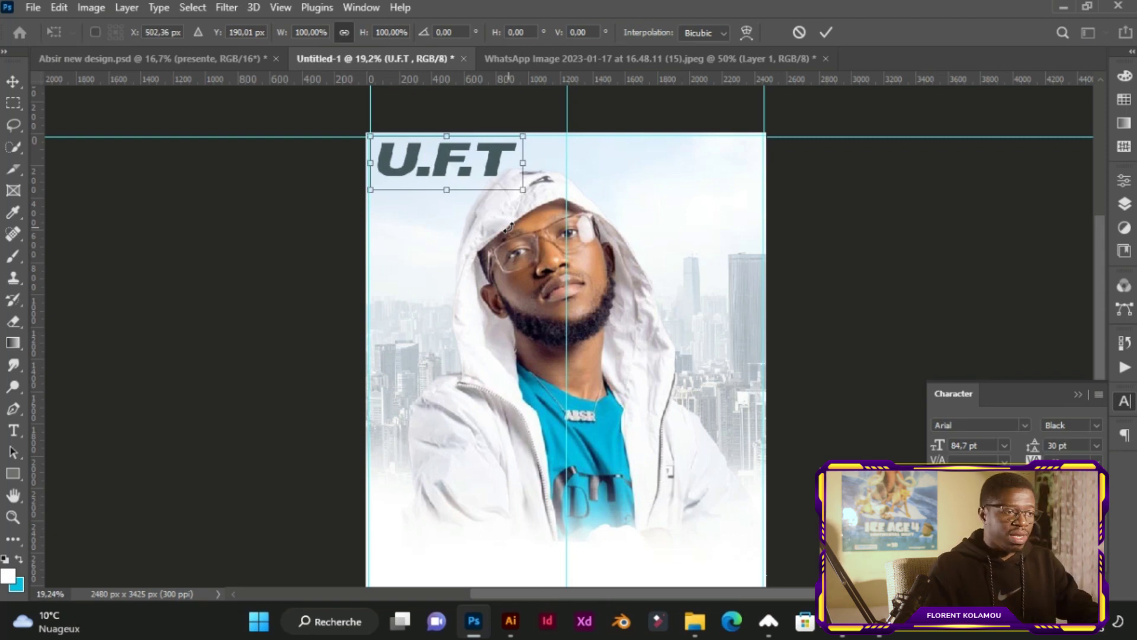
- Confirm U.F.T's position, then set présente in Arial Narrow Bold all capitals
click(826, 30)
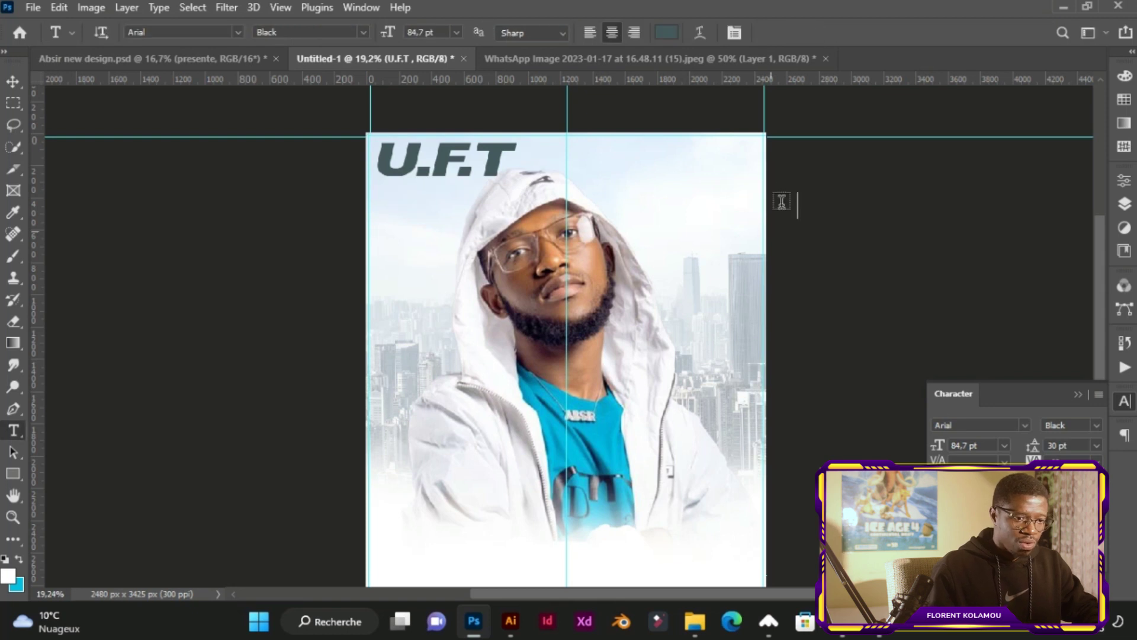
scroll(663, 498, down, 1)
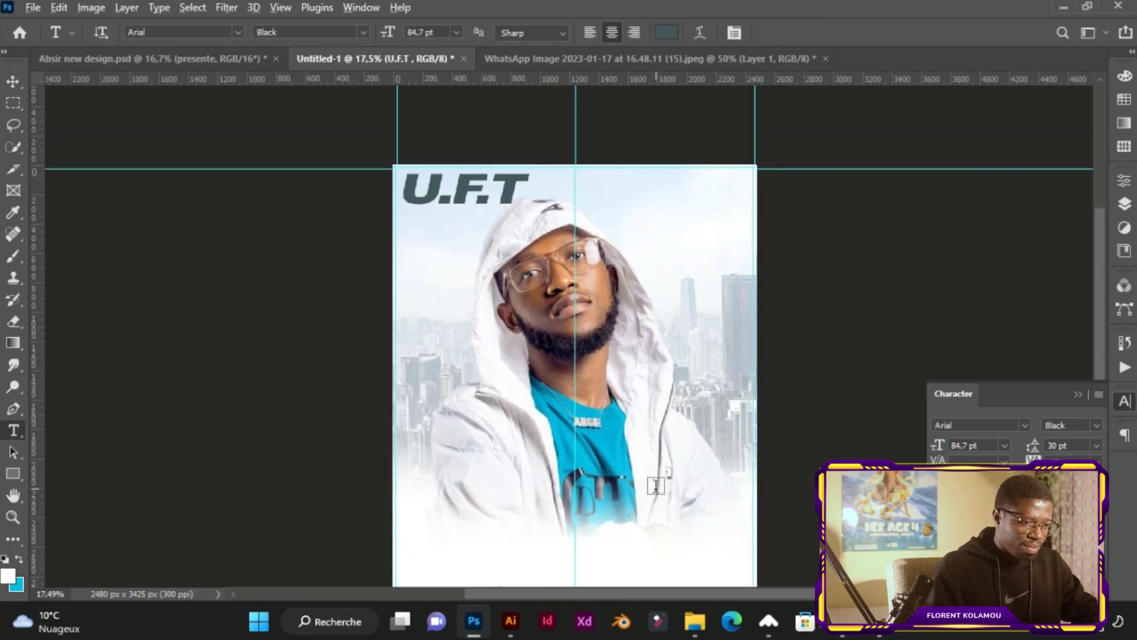
scroll(533, 504, down, 1)
double_click(517, 498)
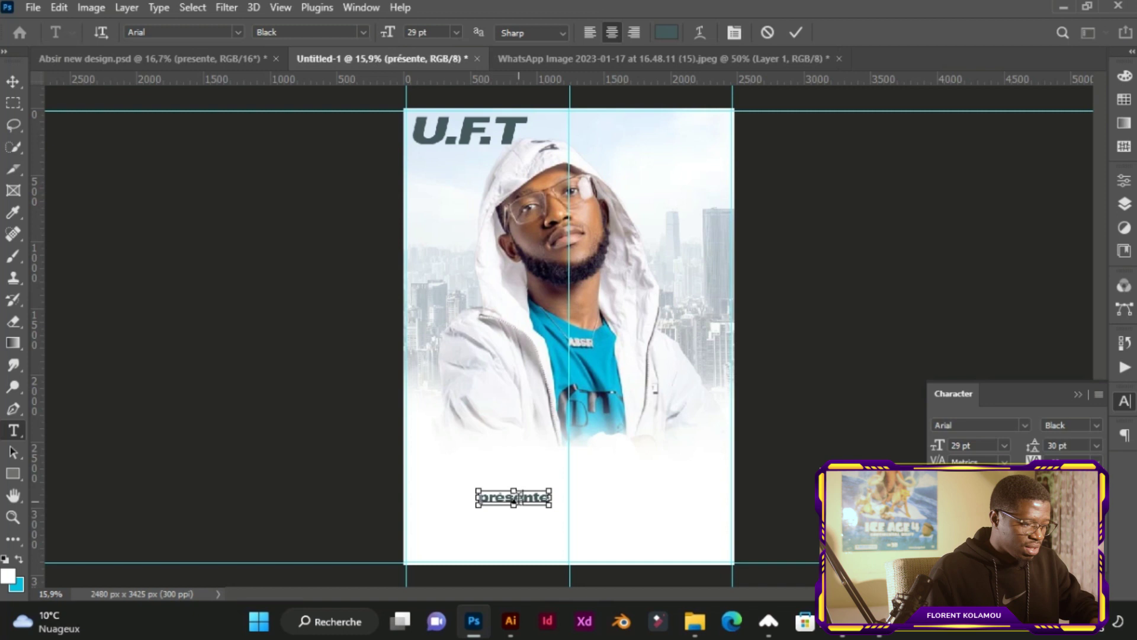
double_click(515, 498)
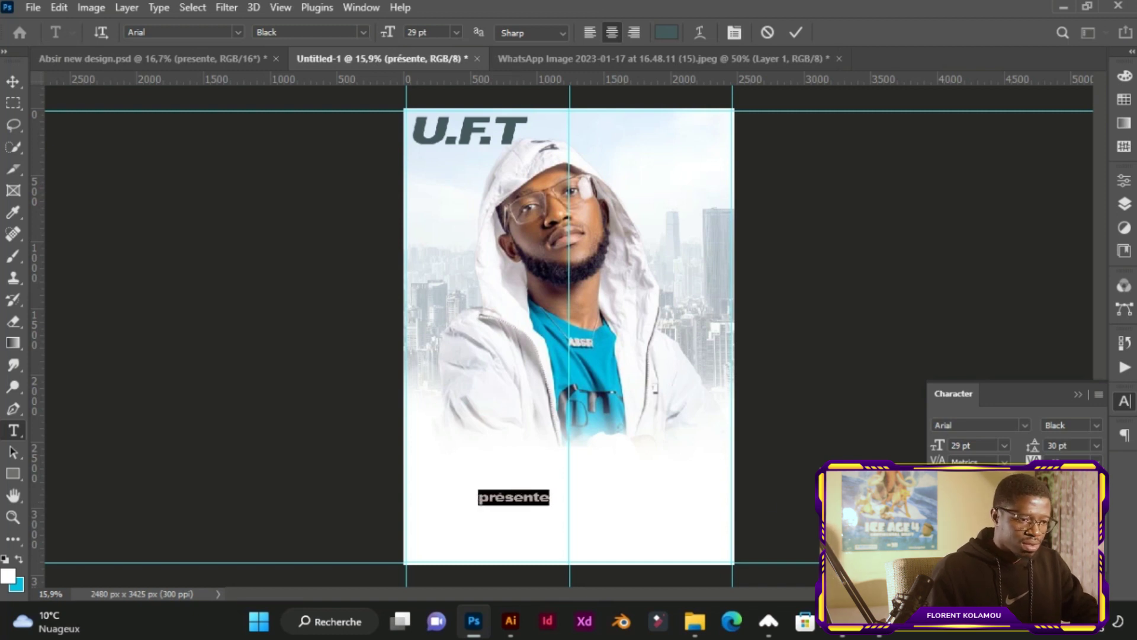
click(361, 33)
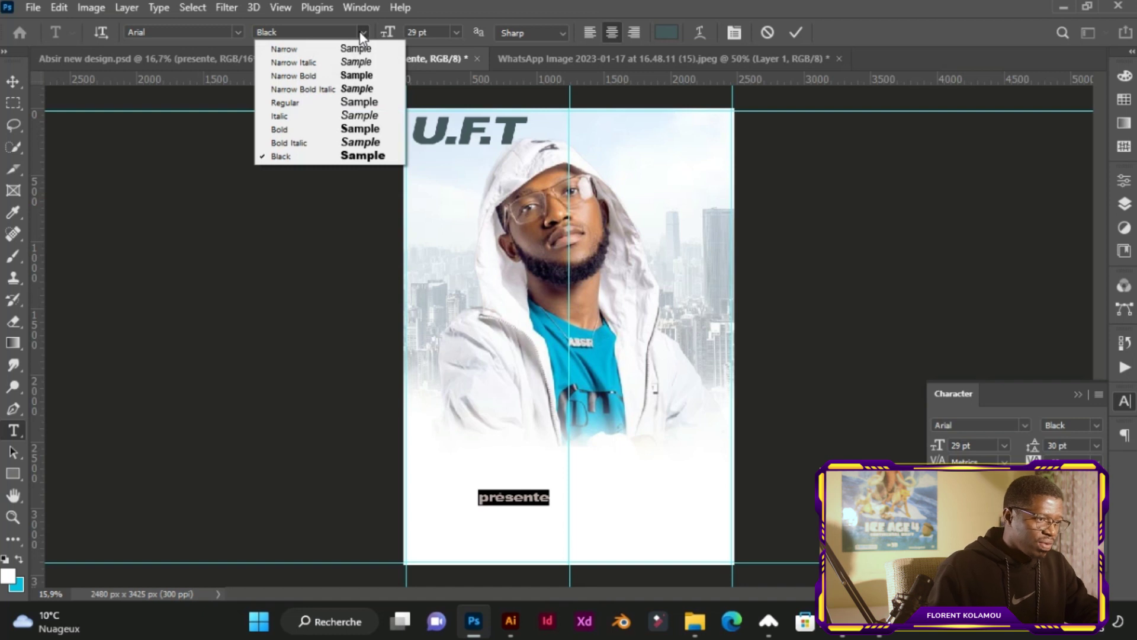
click(368, 77)
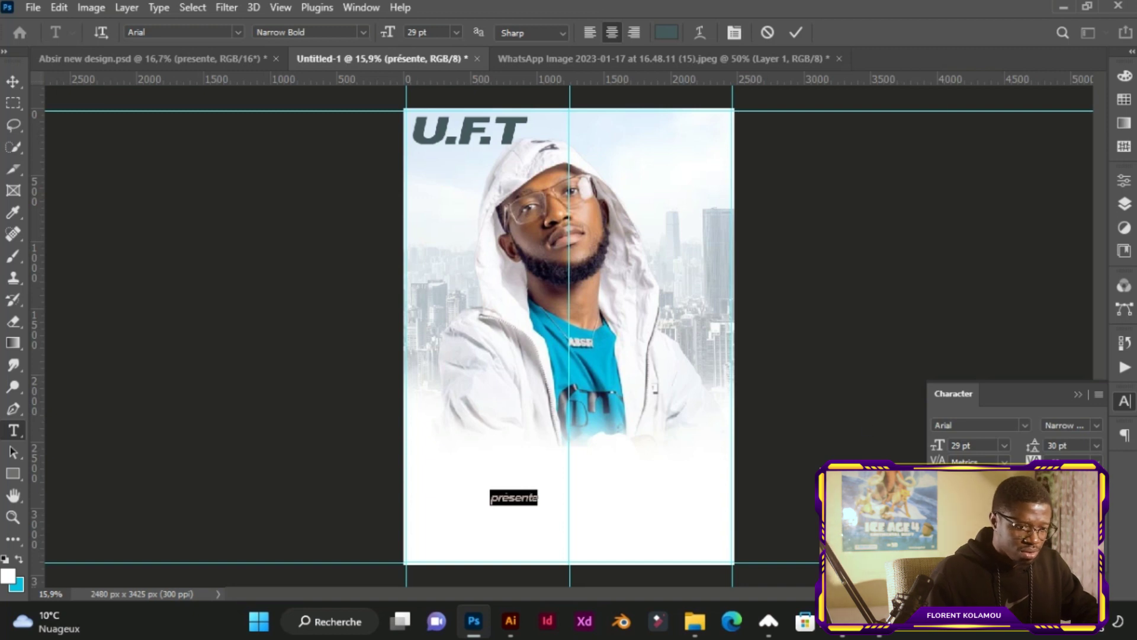
key(ctrl+shift+k)
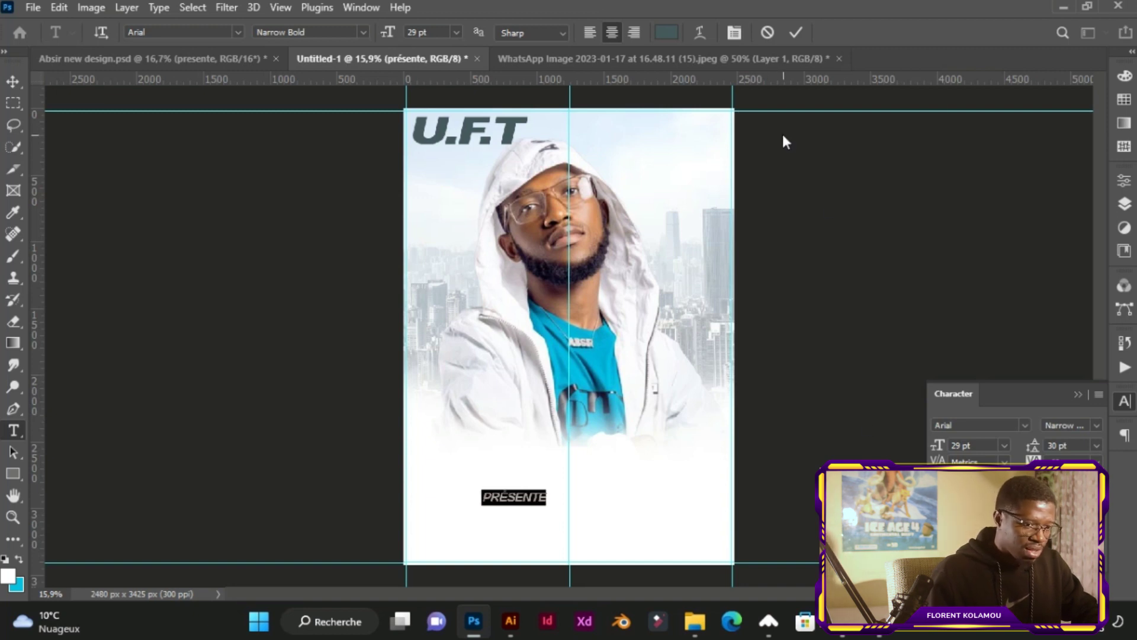
click(796, 33)
- Move PRÉSENTE up to sit just beneath U.F.T in the top-left corner
key(ctrl+t)
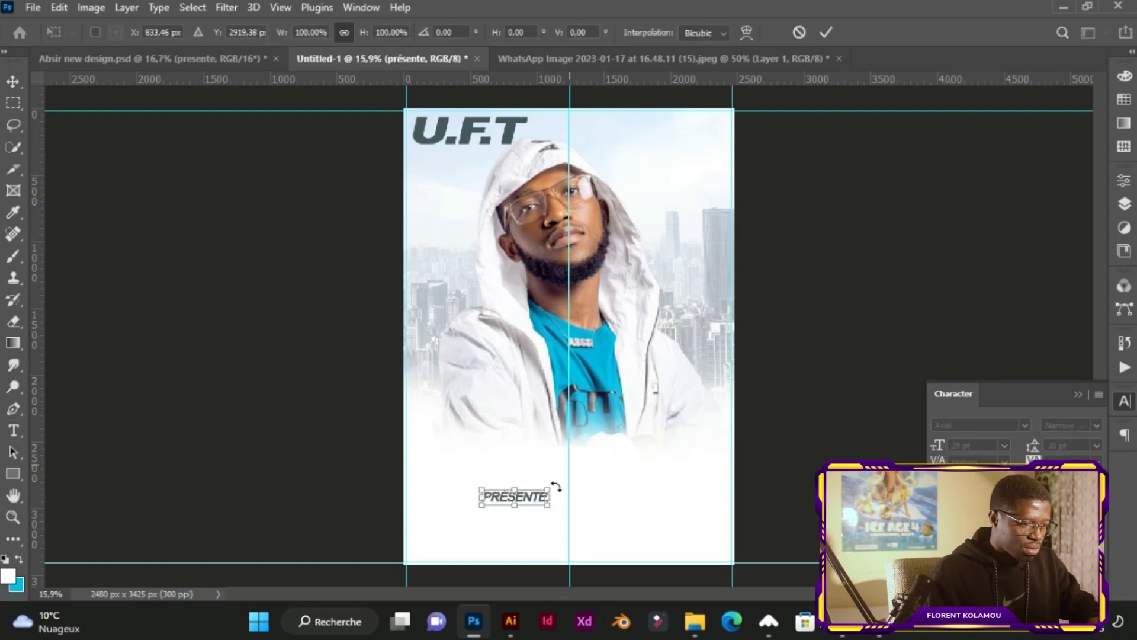
drag(535, 502, 482, 152)
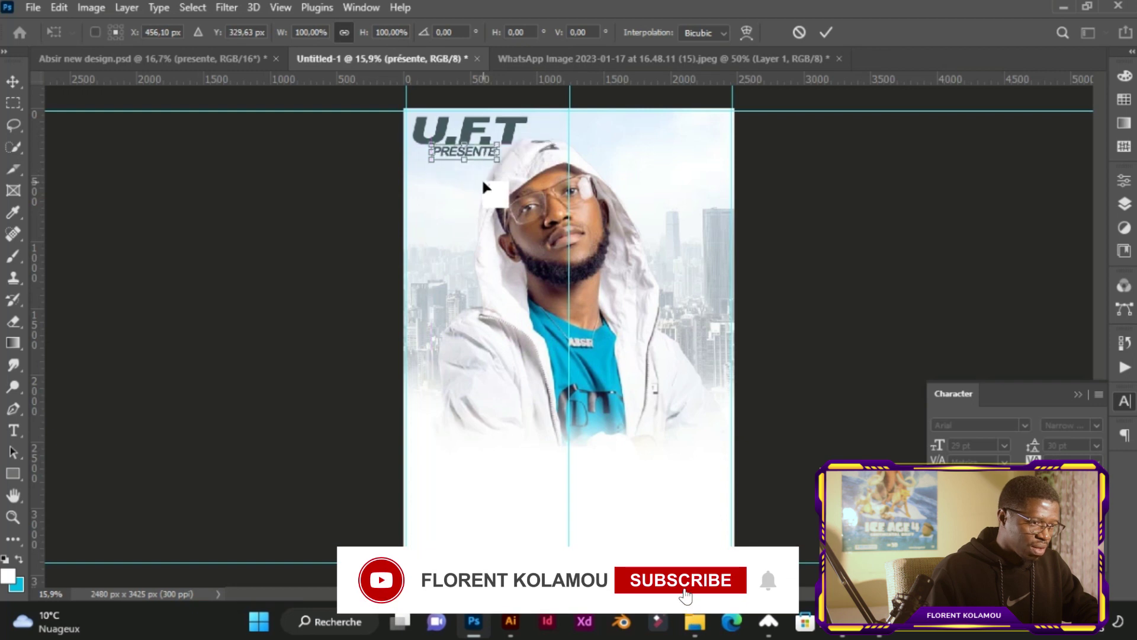
scroll(482, 178, up, 3)
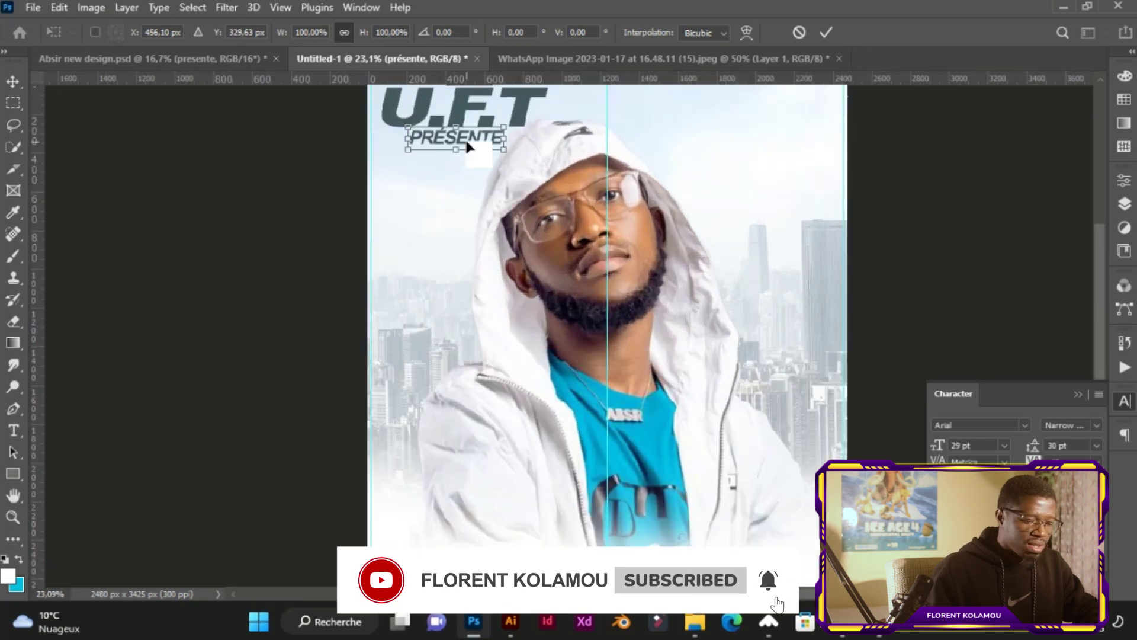
drag(465, 141, 467, 148)
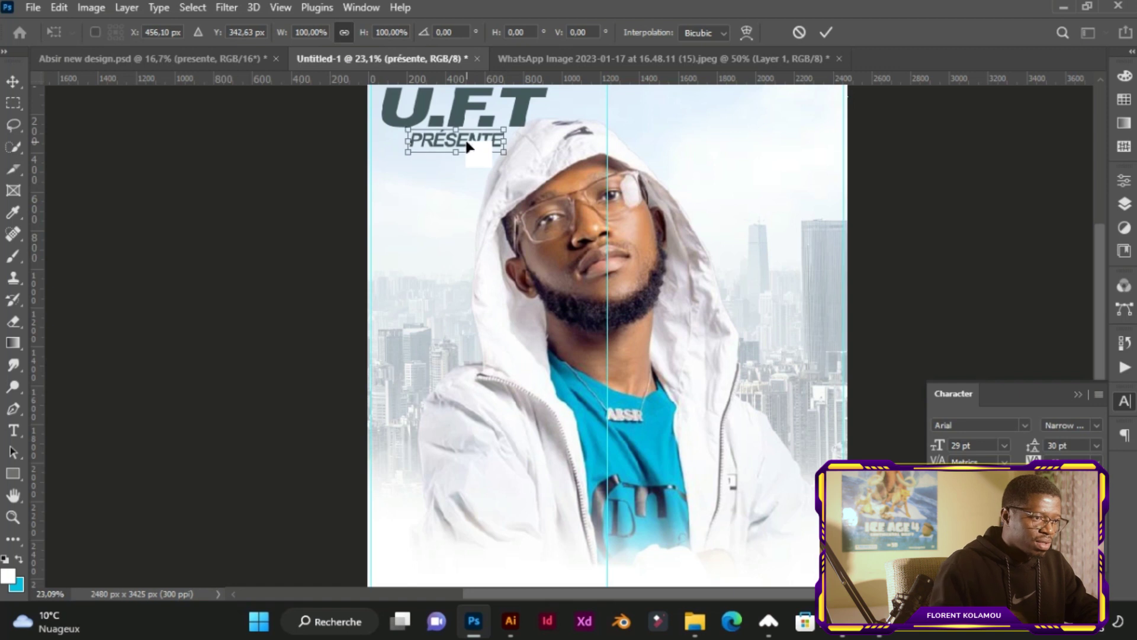
click(828, 35)
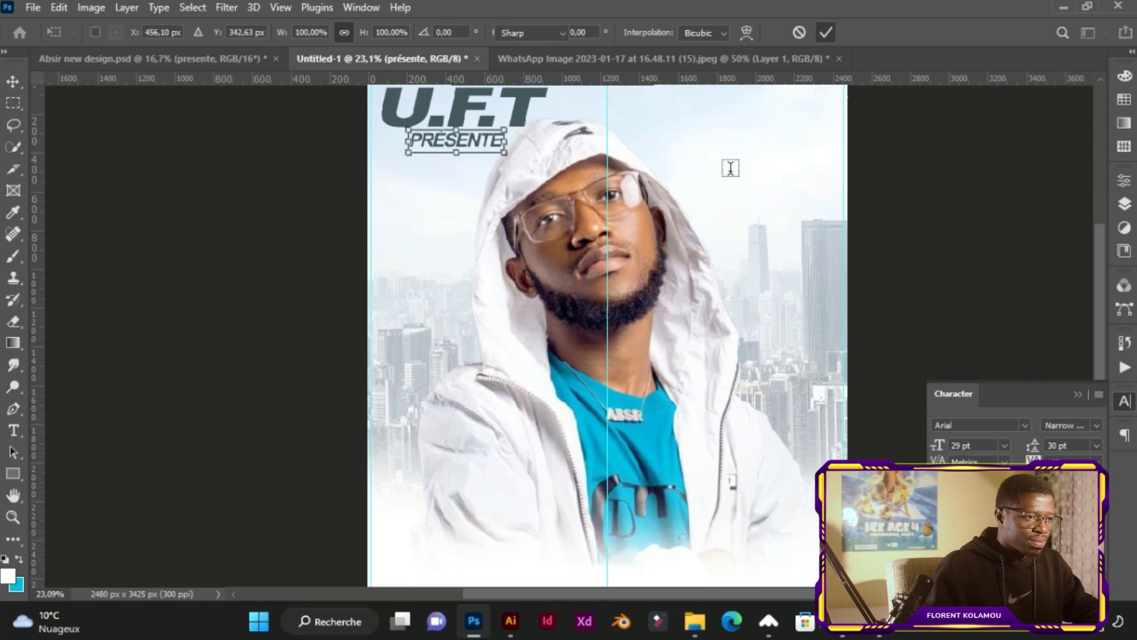
scroll(507, 231, down, 1)
scroll(507, 231, down, 1)
- Group Layer 3, Layer 1 and Layer 2 with Ctrl+G and rename the group 'images'
scroll(508, 231, down, 1)
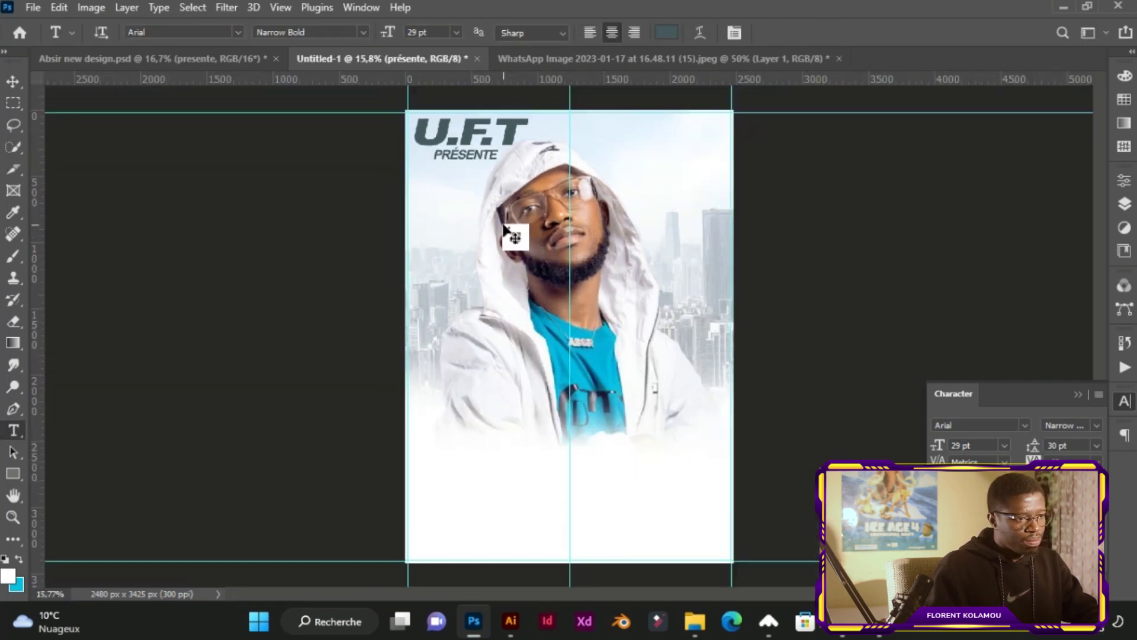
scroll(508, 234, down, 1)
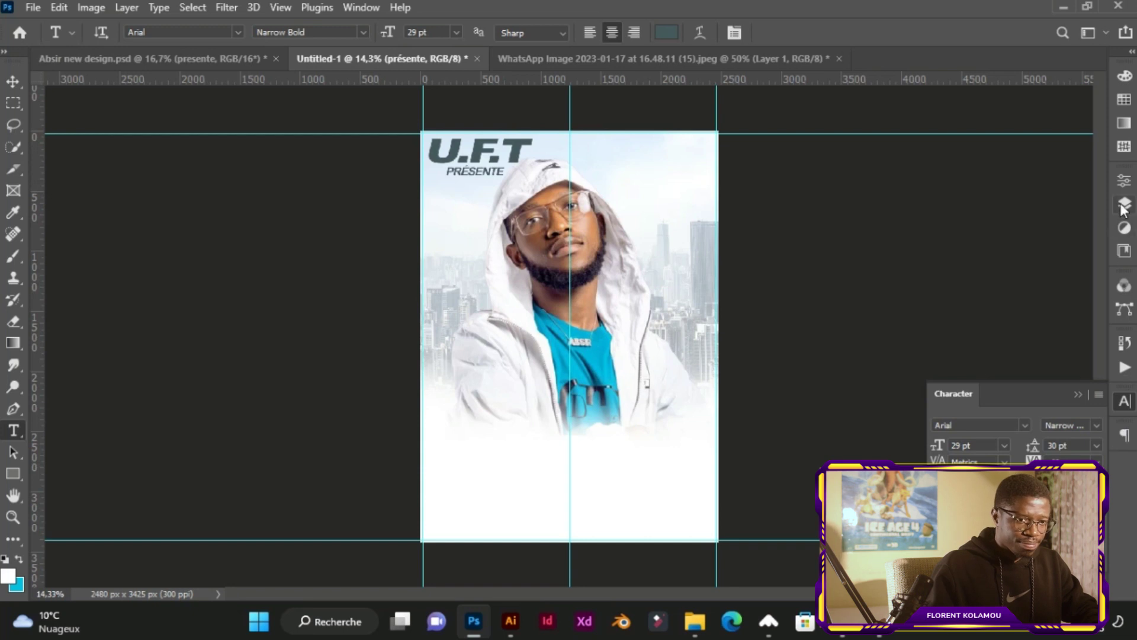
click(1123, 205)
click(970, 362)
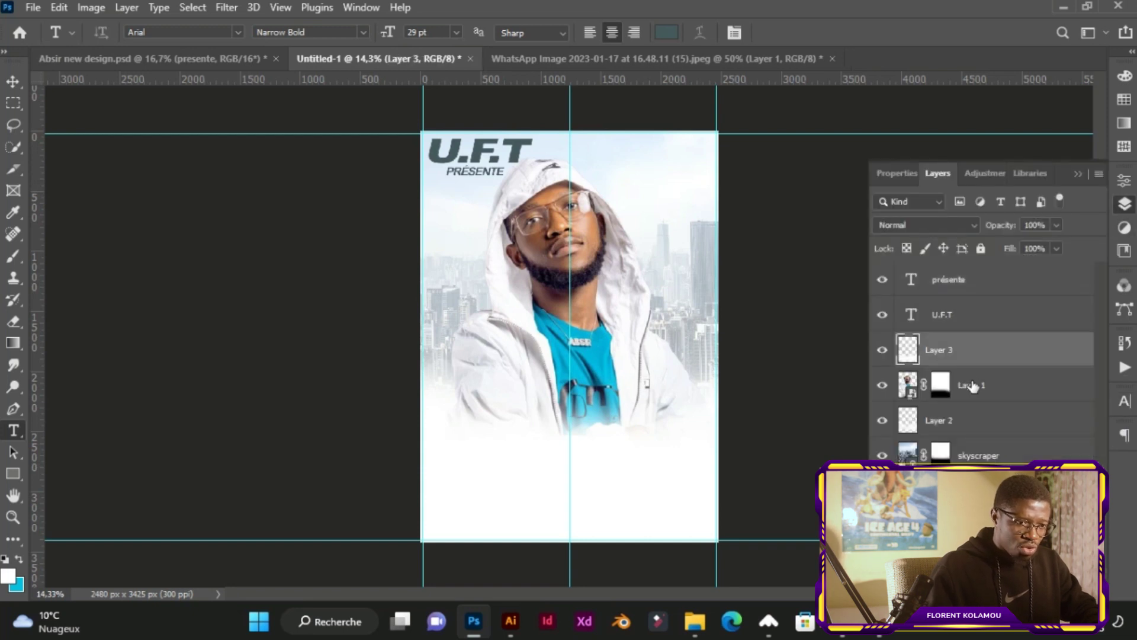
shift+click(972, 386)
shift+click(979, 429)
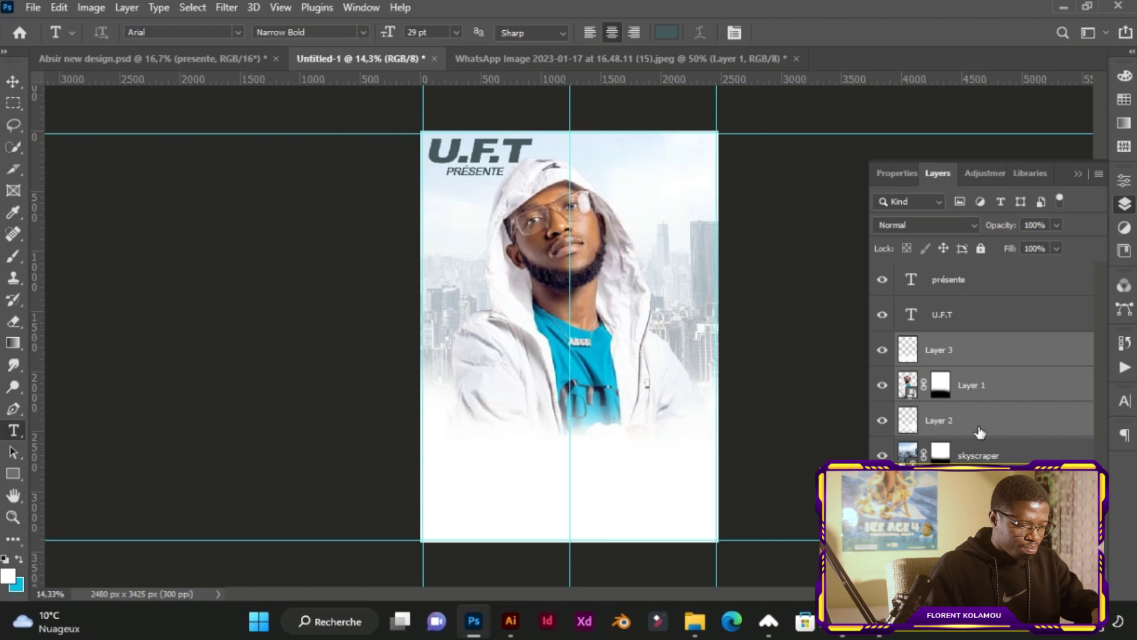
key(ctrl+g)
double_click(939, 344)
text(images)
- Finish naming the group 'images', shrink it slightly, and bring back the Notepad notes
key(Return)
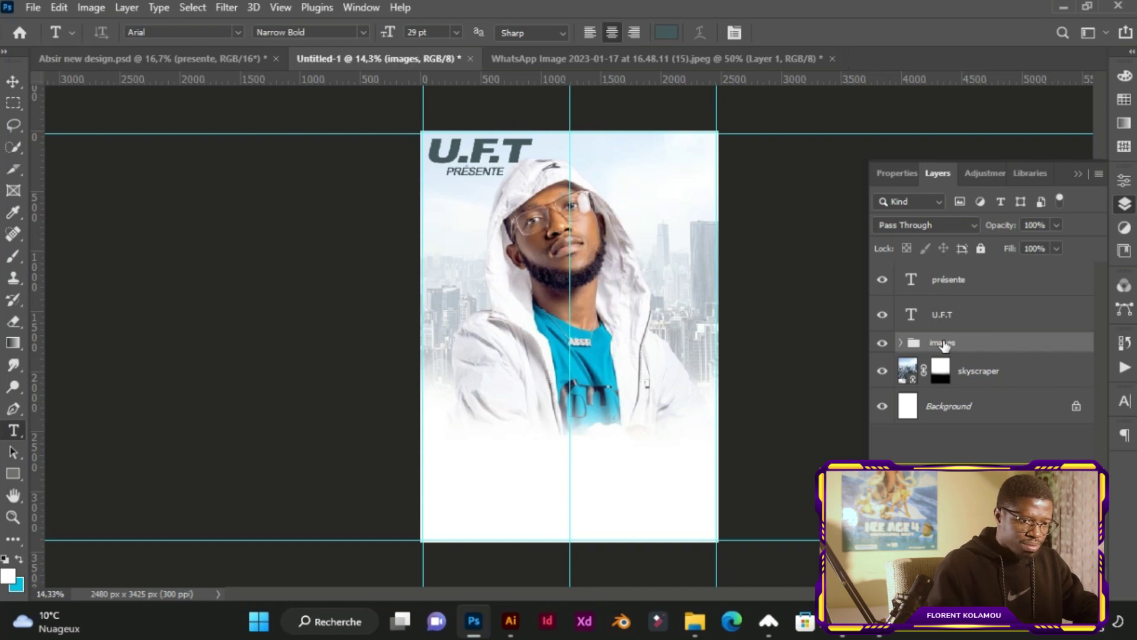
key(v)
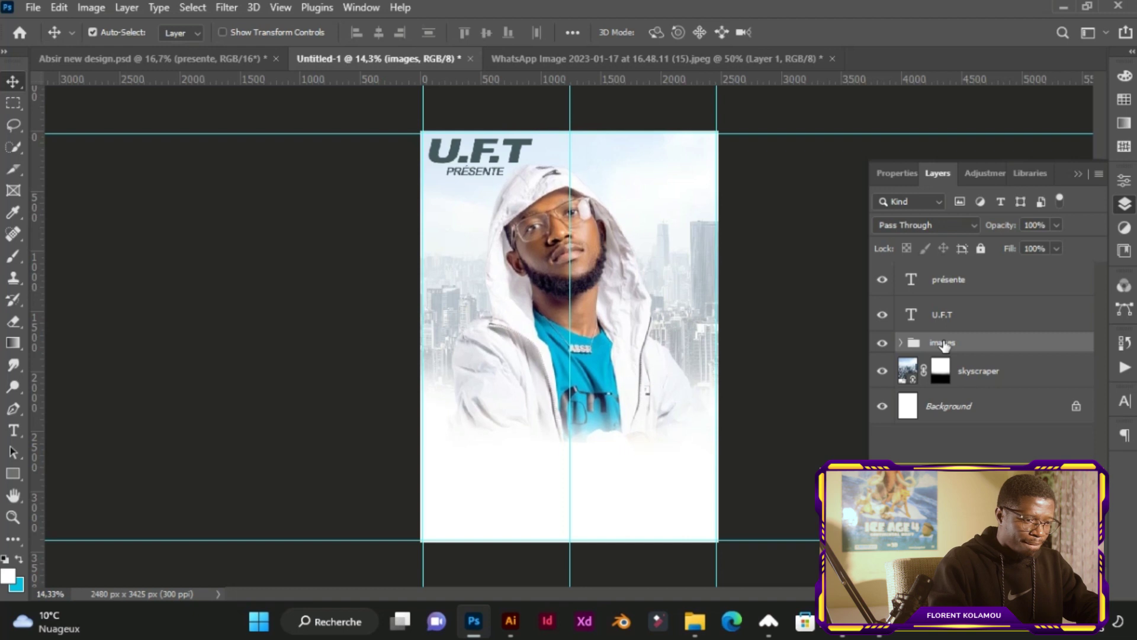
key(ctrl+t)
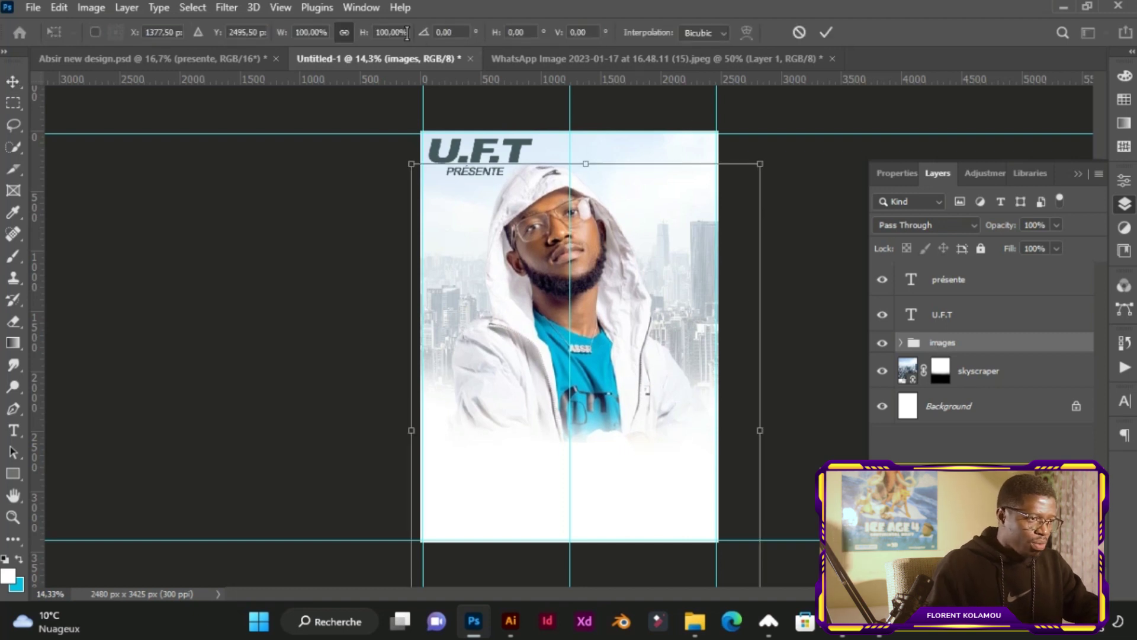
key(Down)
key(Down)
key(Down)
key(Down)
key(Up)
key(Up)
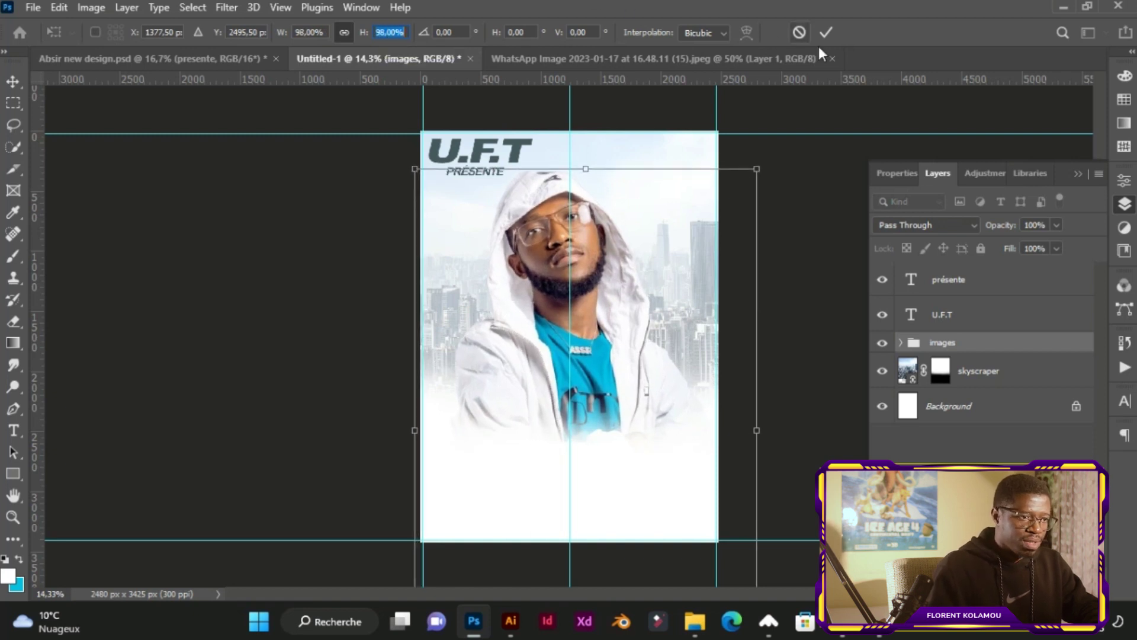
click(824, 35)
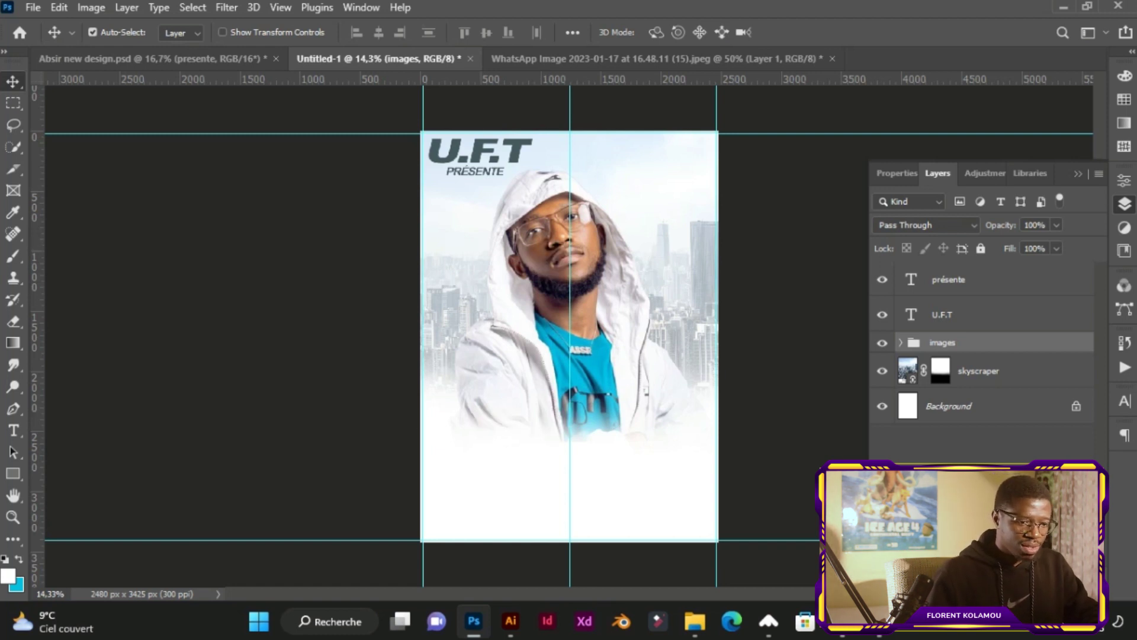
key(alt+Tab)
drag(710, 130, 617, 130)
key(ctrl+c)
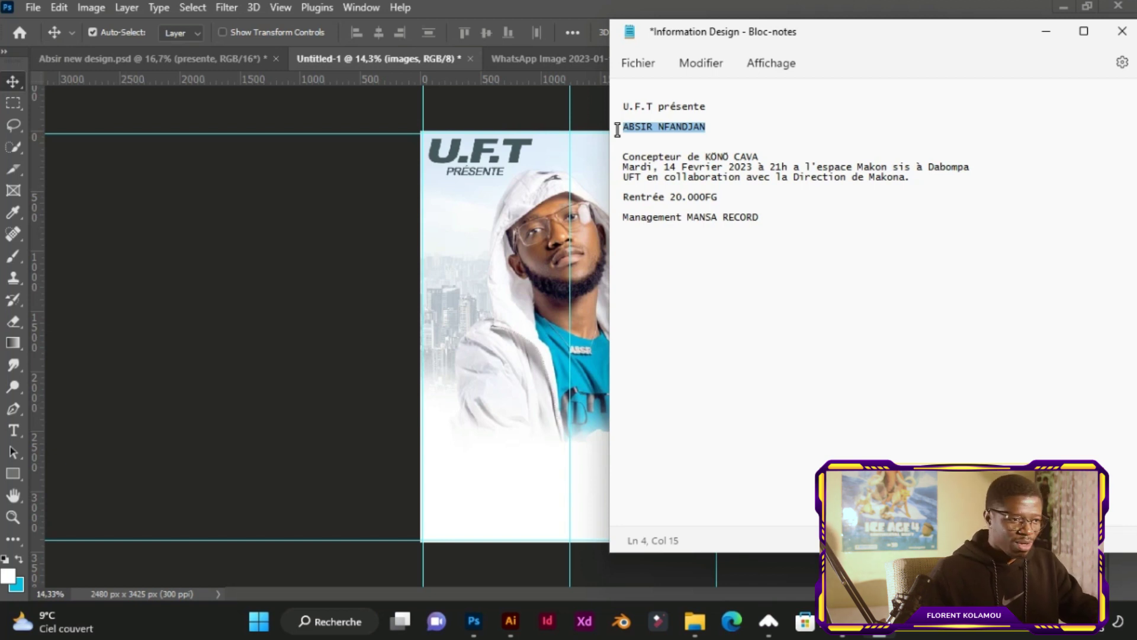
click(498, 102)
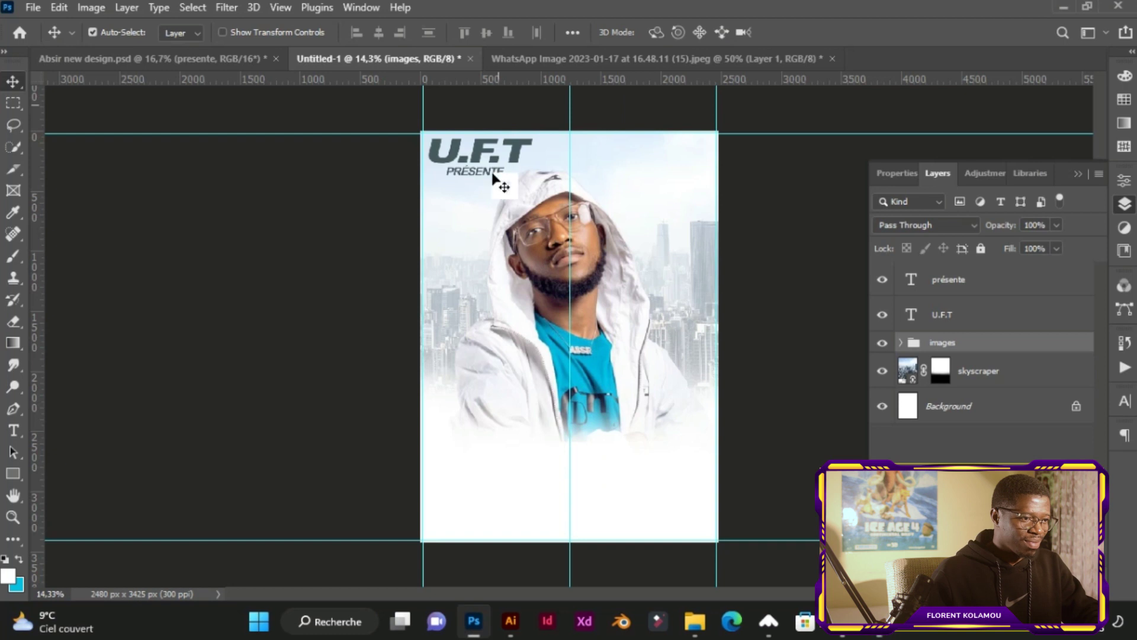
key(t)
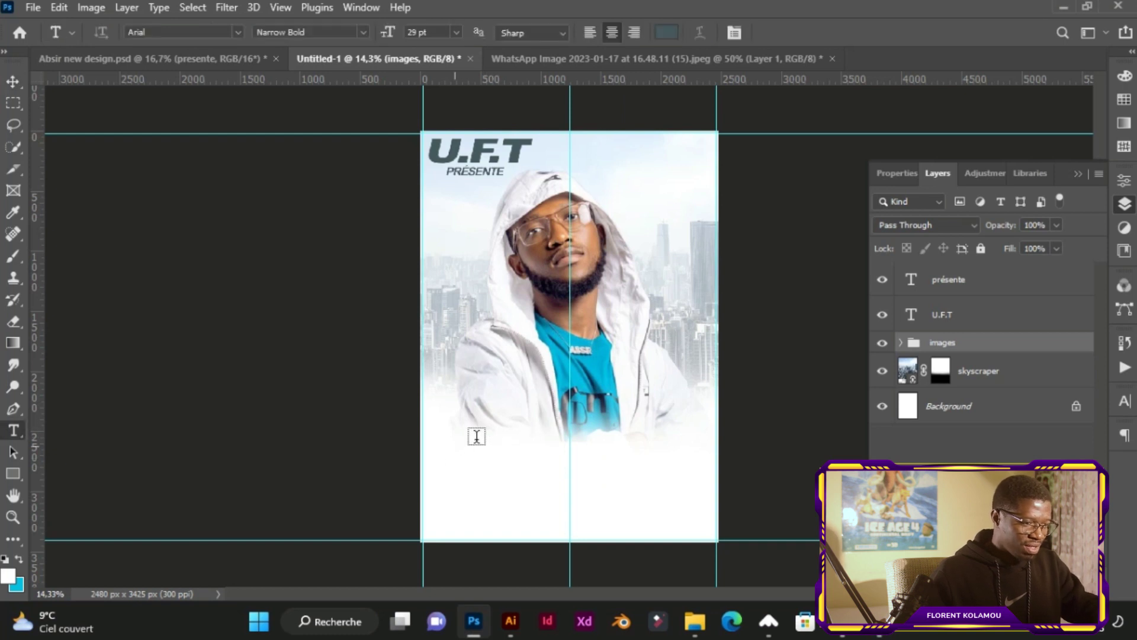
click(481, 434)
key(ctrl+v)
key(ctrl+a)
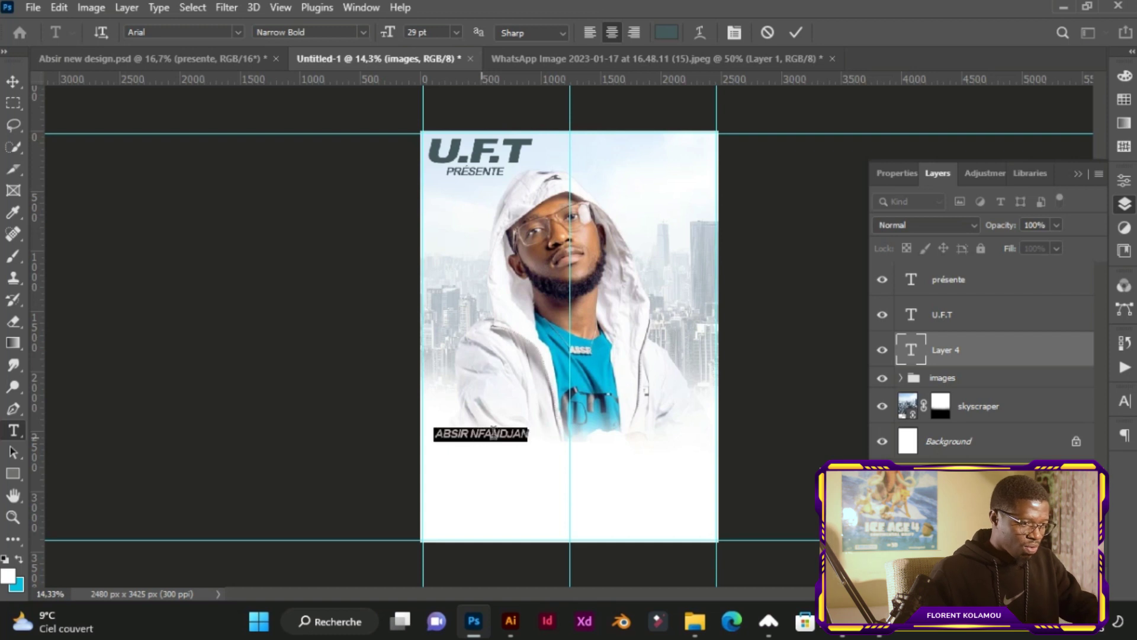
key(ctrl)
drag(501, 427, 590, 439)
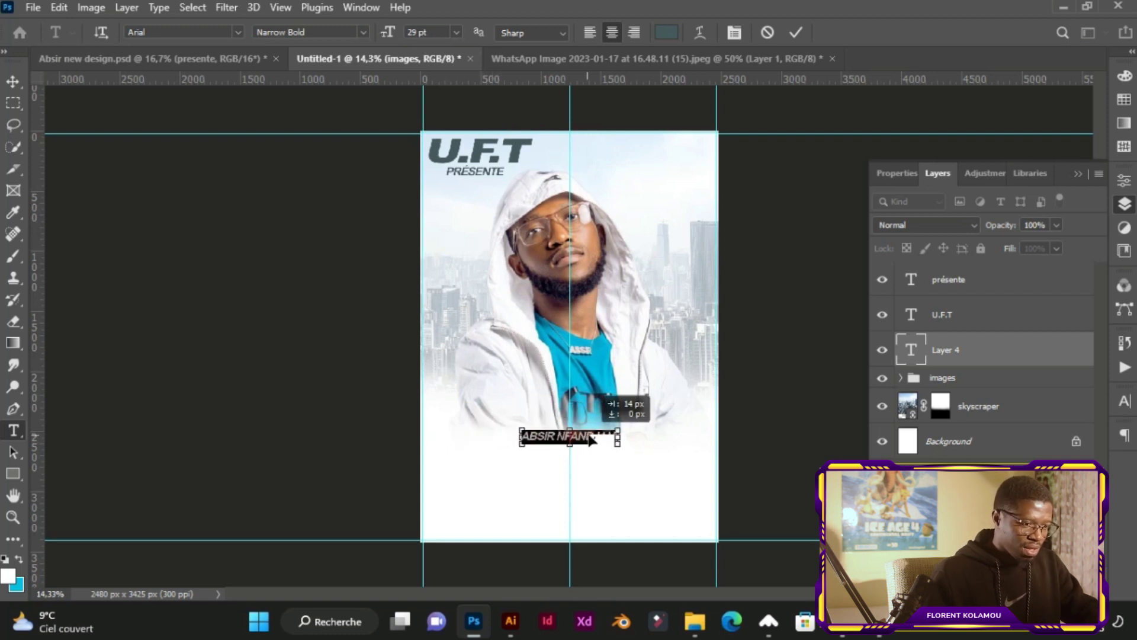
drag(589, 440, 590, 440)
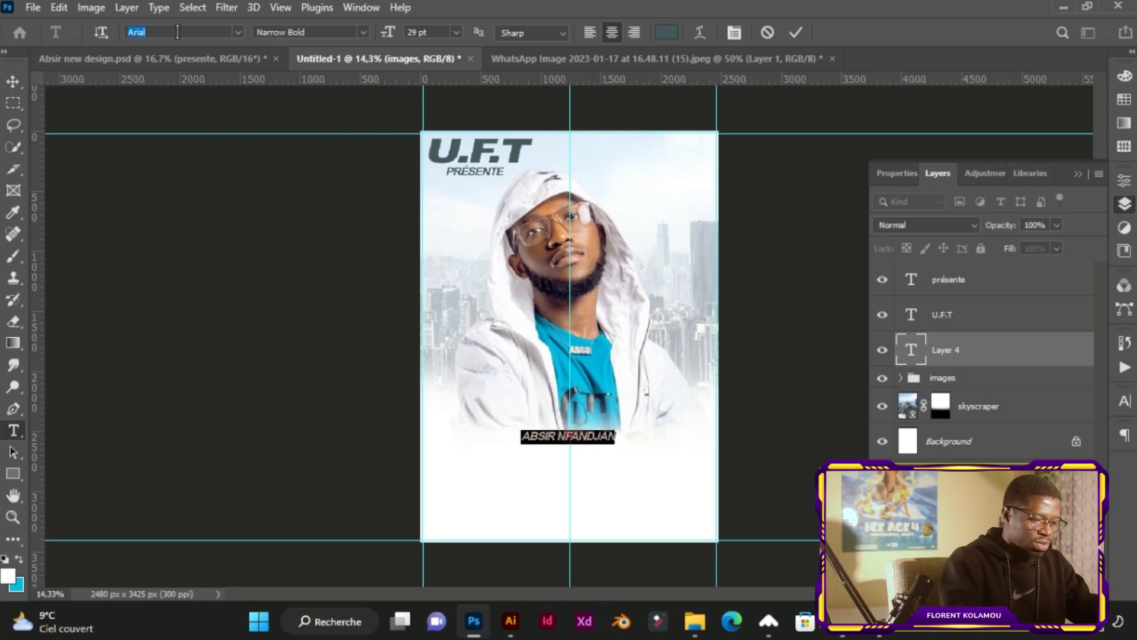
- Set the name in the Alatsi font at 84,7 pt and commit it
text(ala)
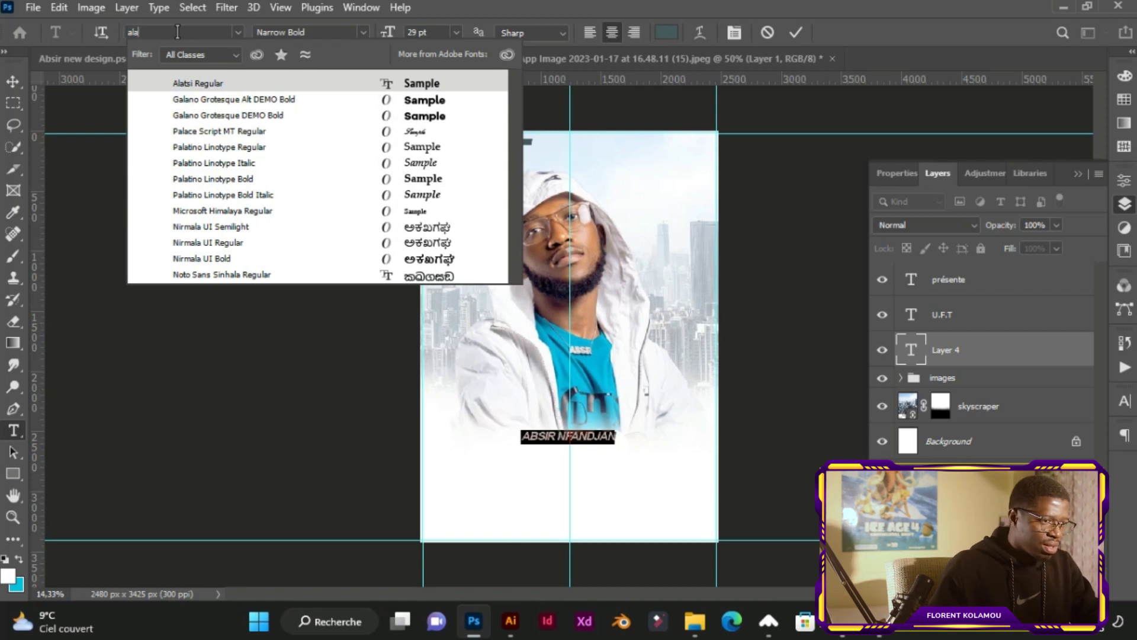
click(232, 83)
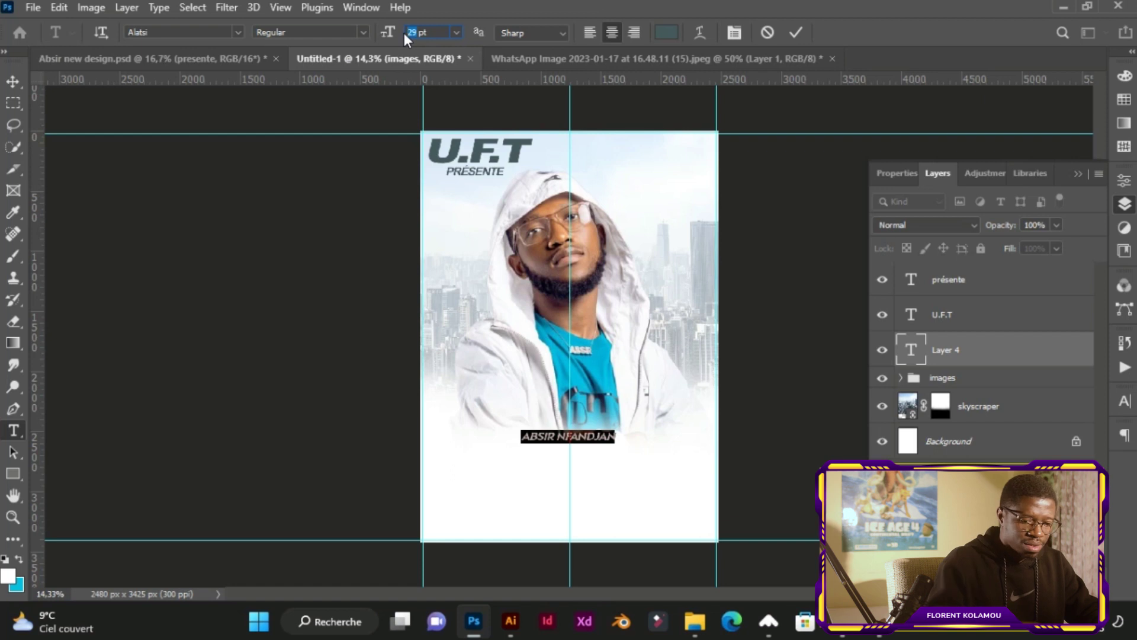
key(Return)
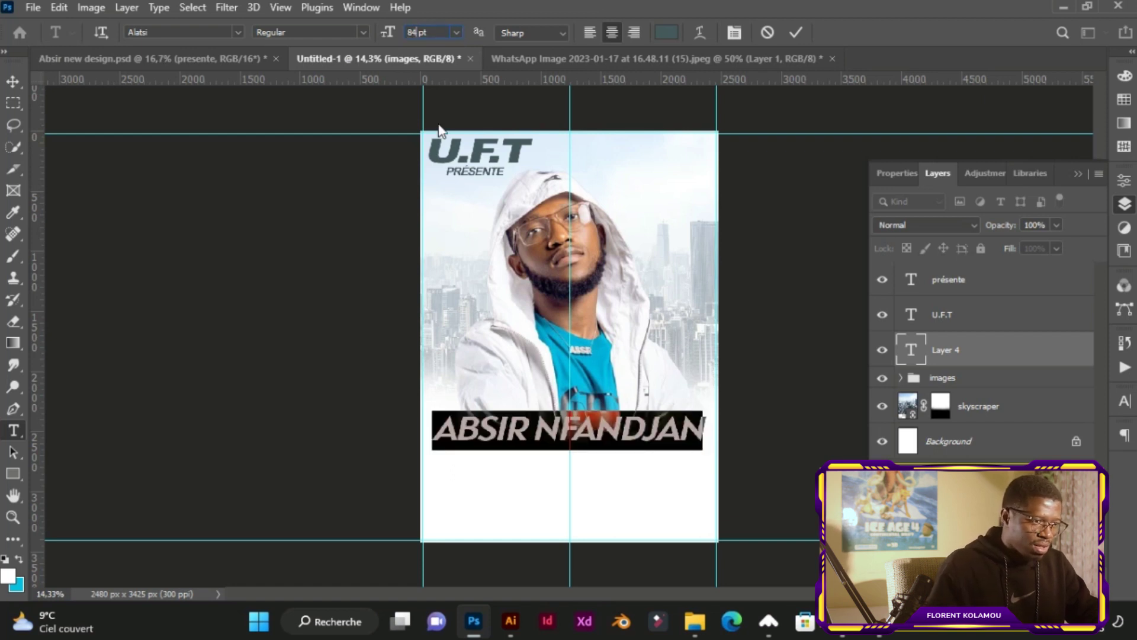
text(,7)
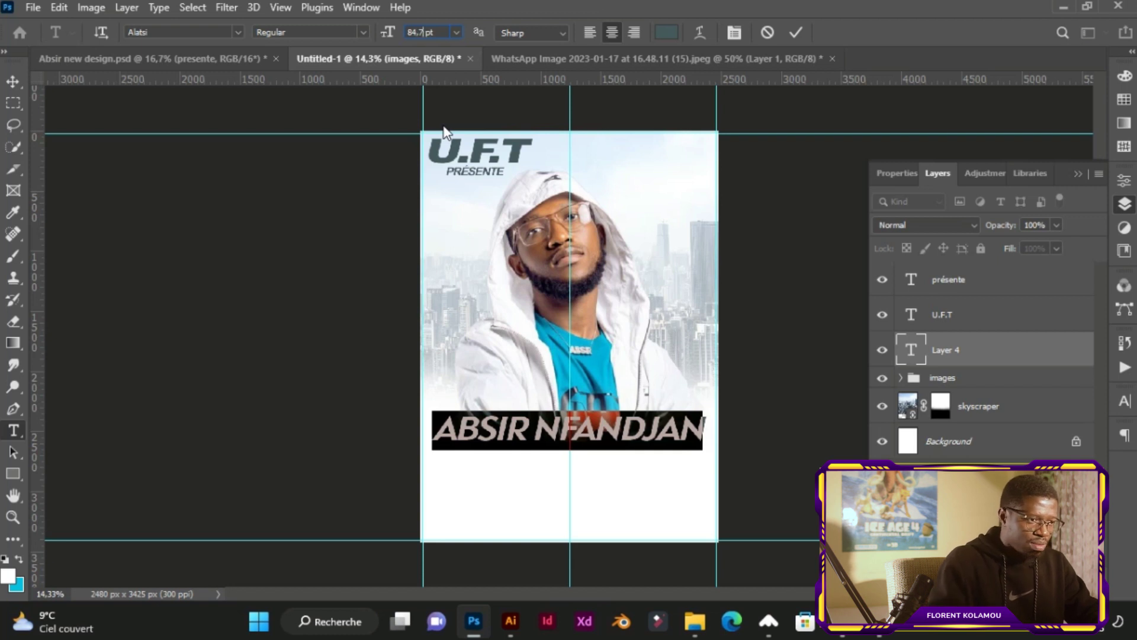
key(Return)
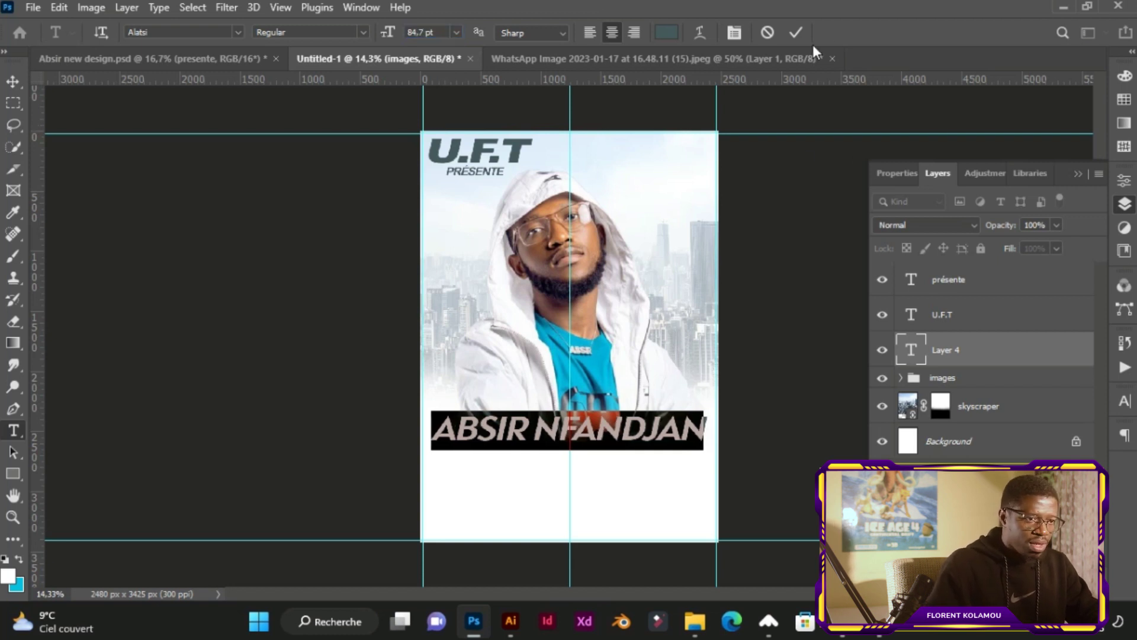
click(797, 34)
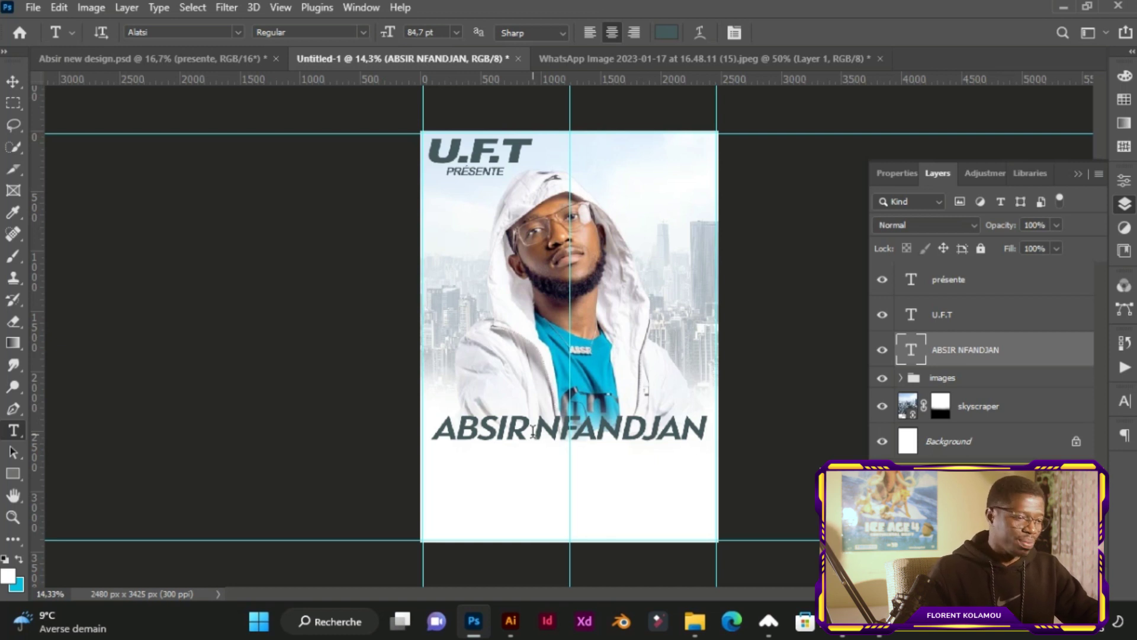
- Colour ABSIR with cyan sampled from the blue T-shirt
drag(534, 431, 413, 431)
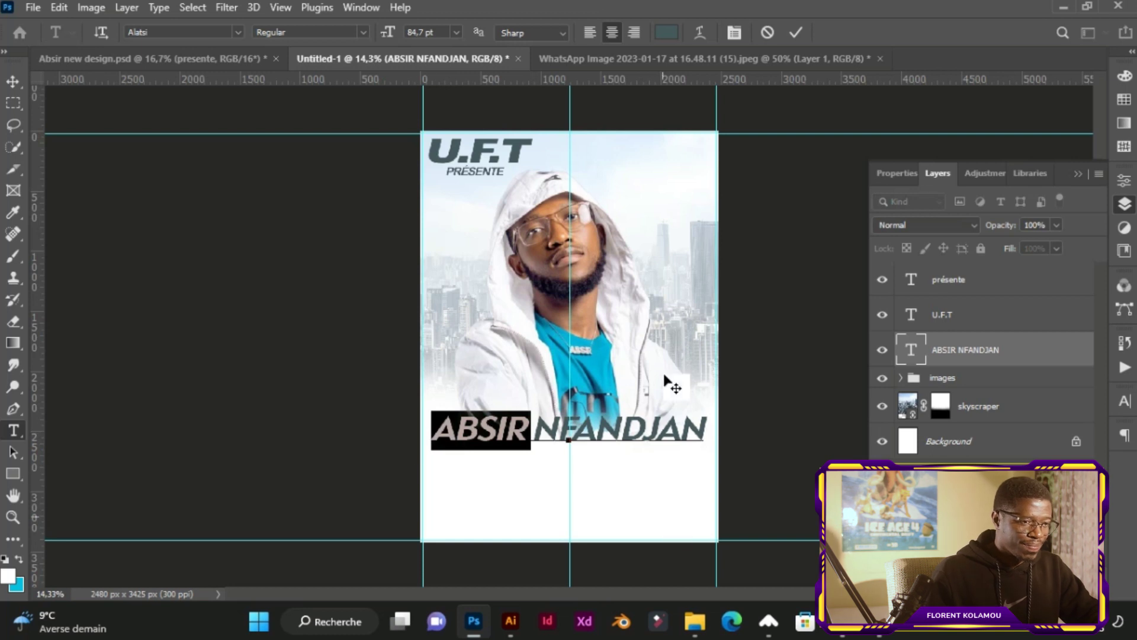
click(666, 32)
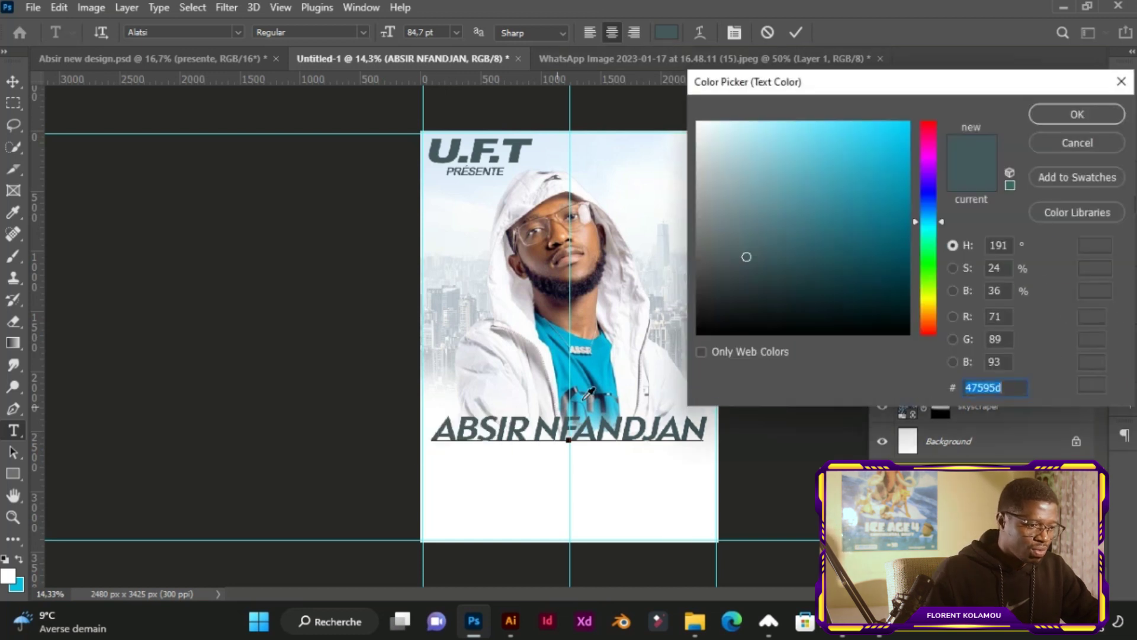
click(606, 374)
click(1046, 118)
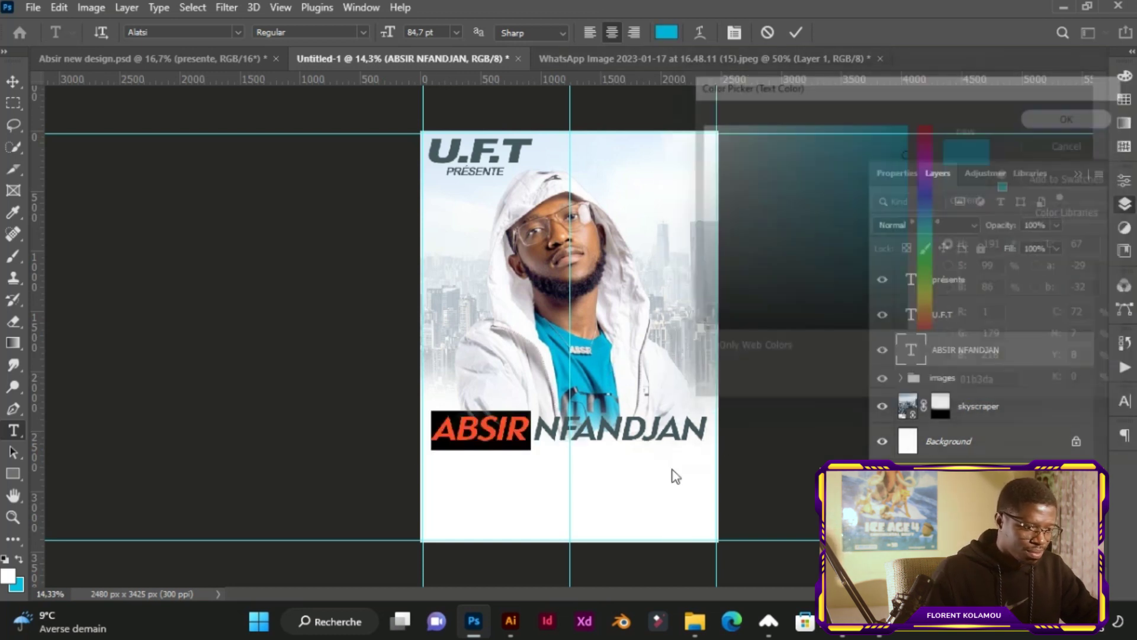
- Colour NFANDJAN bright orange ff6000 and commit the name text
drag(531, 431, 734, 429)
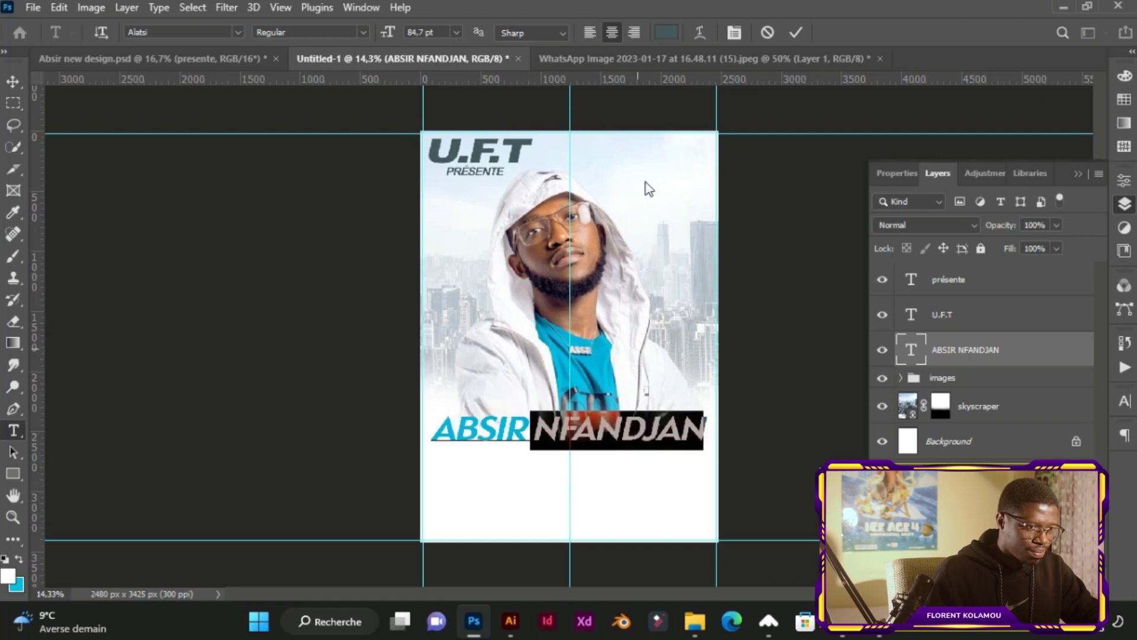
click(666, 32)
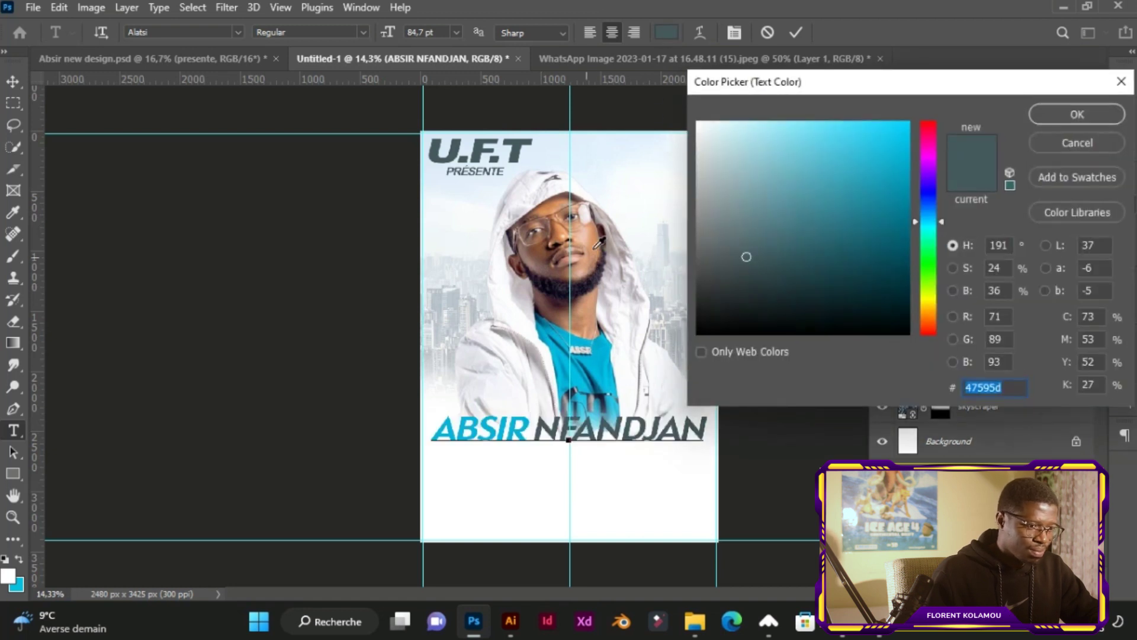
click(600, 237)
click(909, 121)
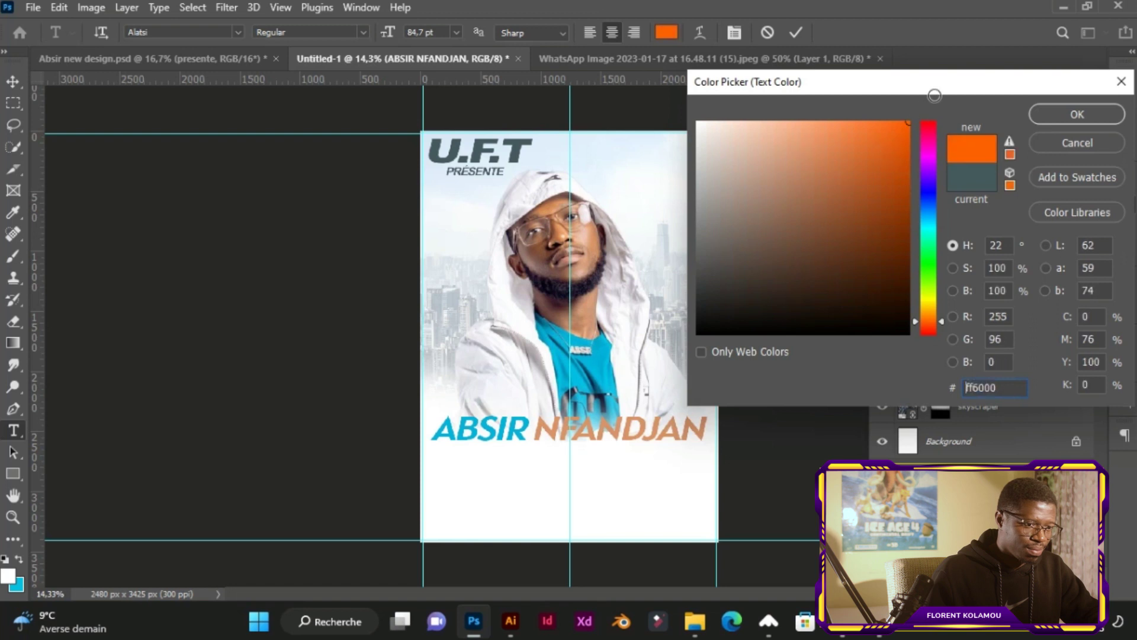
click(1064, 113)
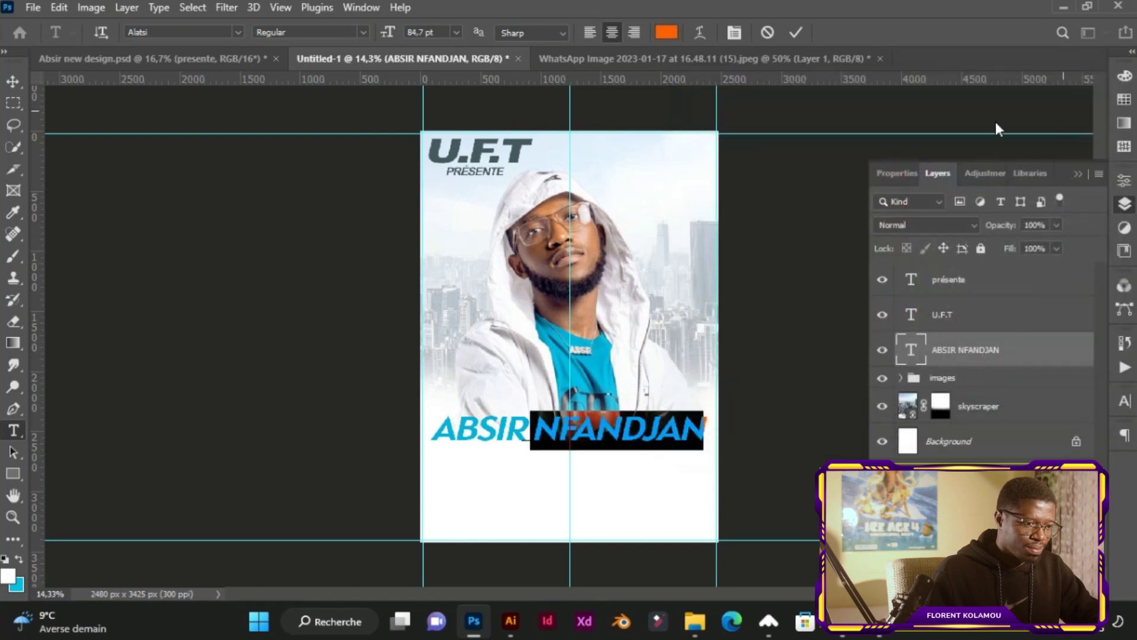
click(796, 32)
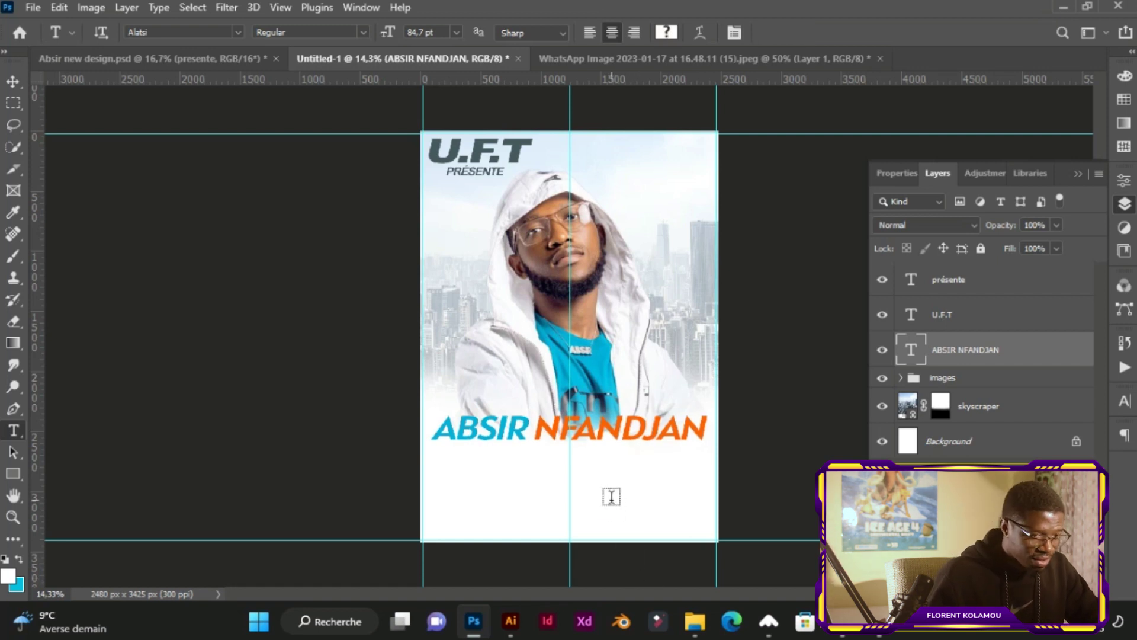
- Nudge the name layer into place and bring the Notepad event notes back up
key(v)
key(shift+Up)
key(shift+Up)
key(shift+Up)
key(shift+Down)
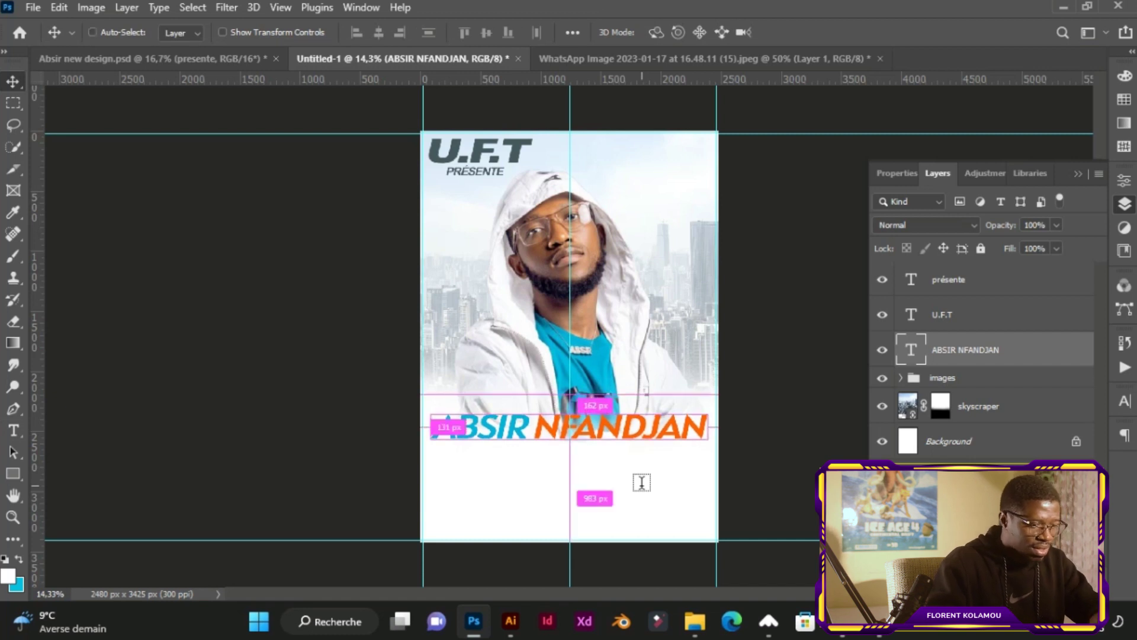
key(ctrl+t)
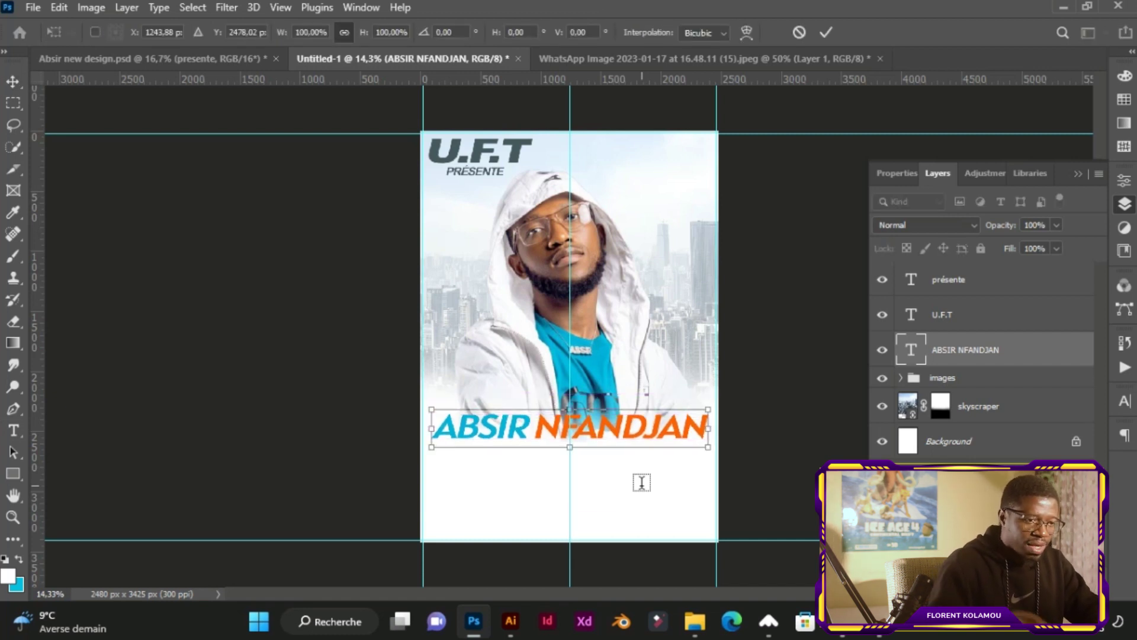
click(827, 33)
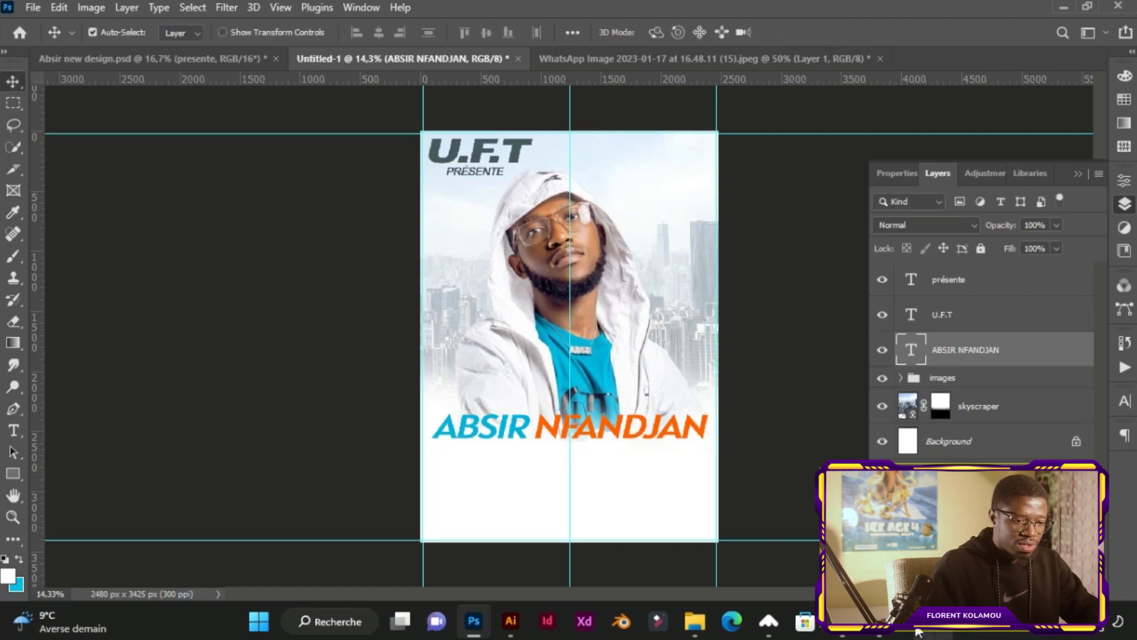
key(alt+Tab)
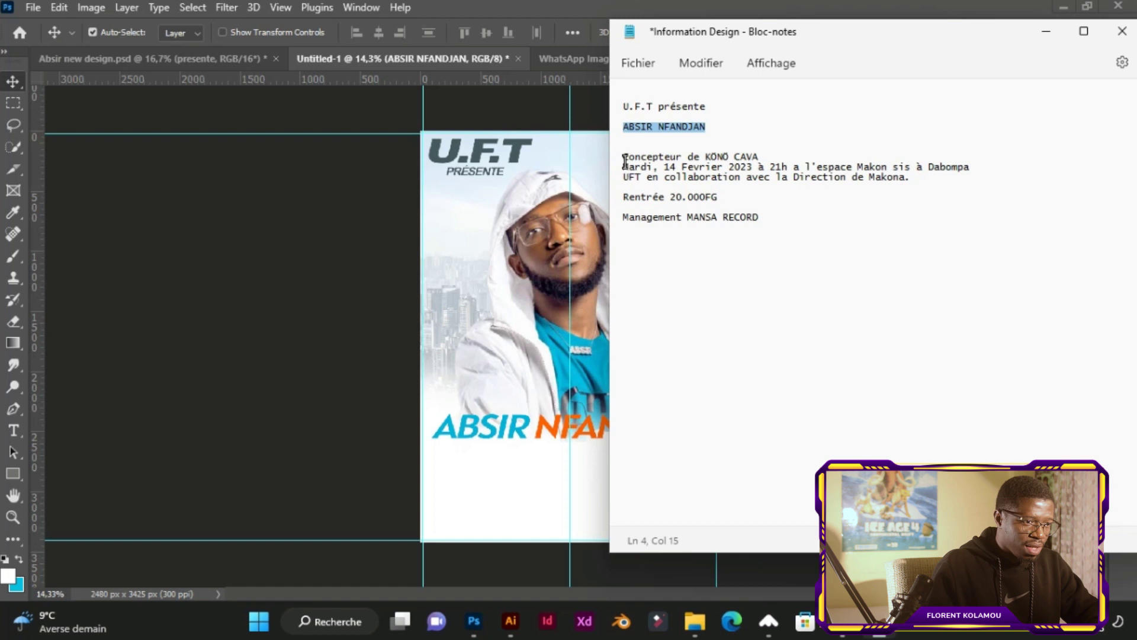
- Copy the event detail lines from the Notepad notes and return to the poster
drag(623, 157, 911, 178)
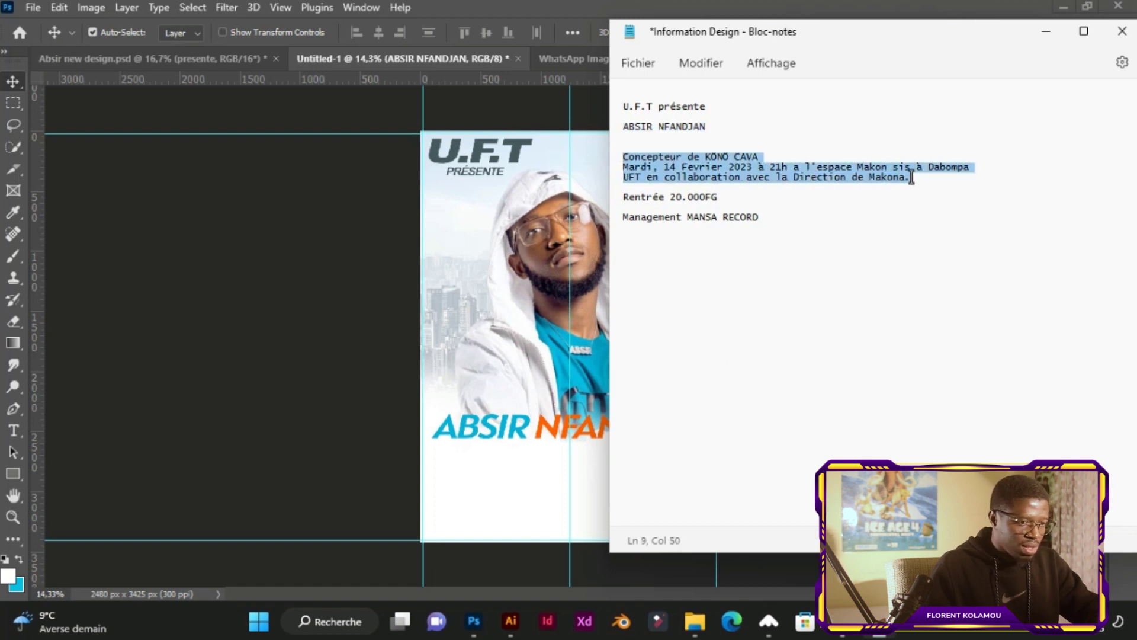
click(1046, 32)
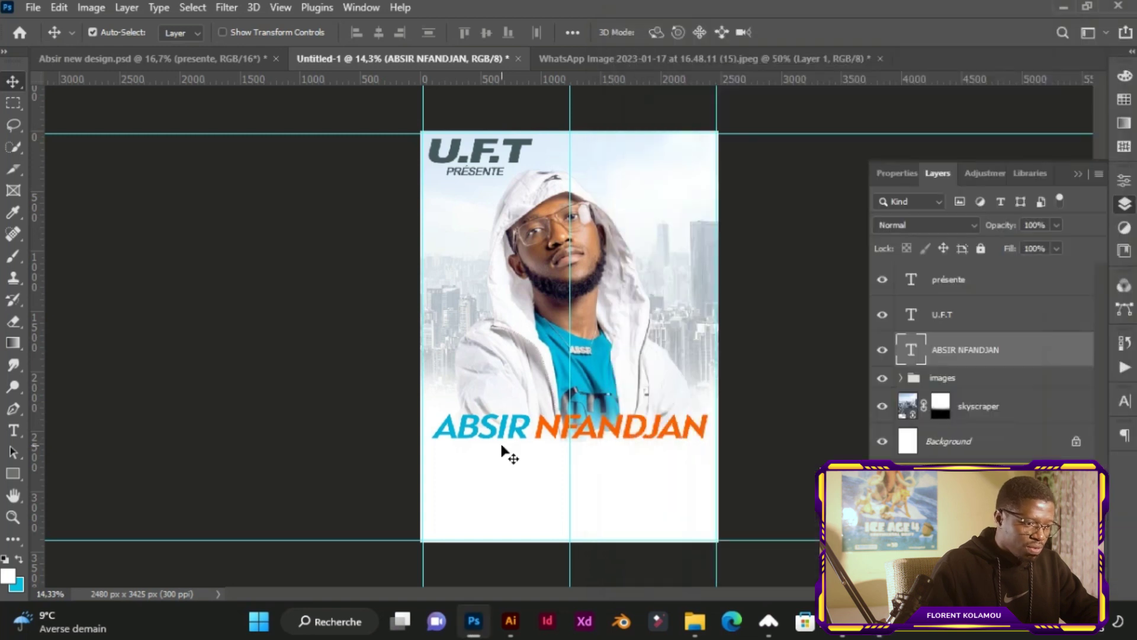
scroll(503, 450, up, 1)
scroll(495, 447, down, 3)
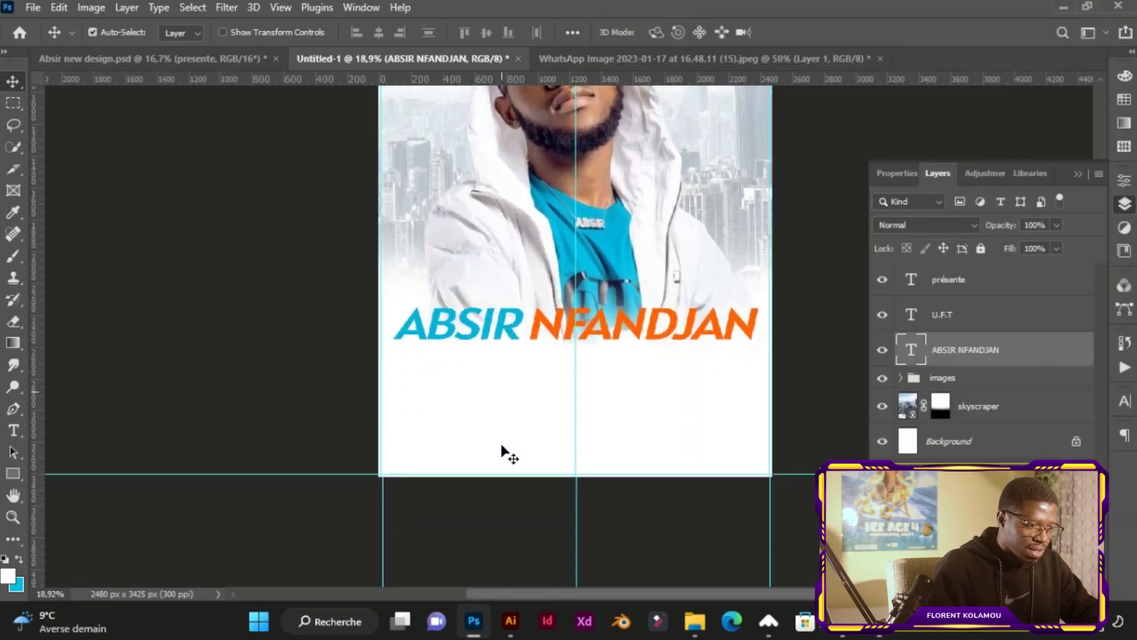
scroll(491, 447, up, 1)
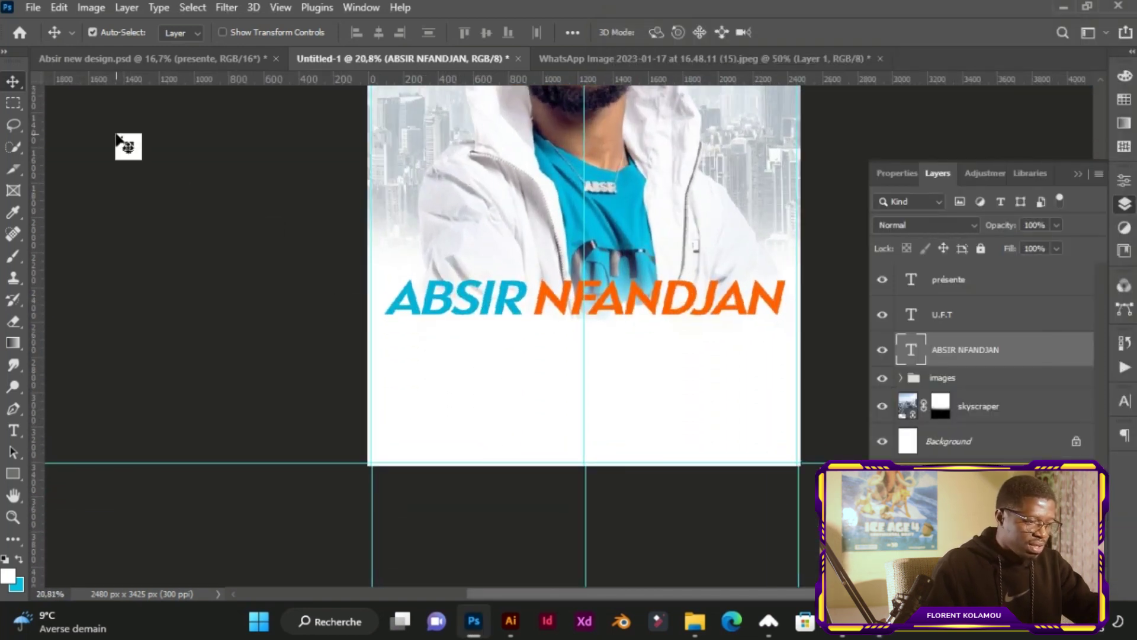
- Paste the event details into a paragraph box below the name and set them to 29 pt
key(t)
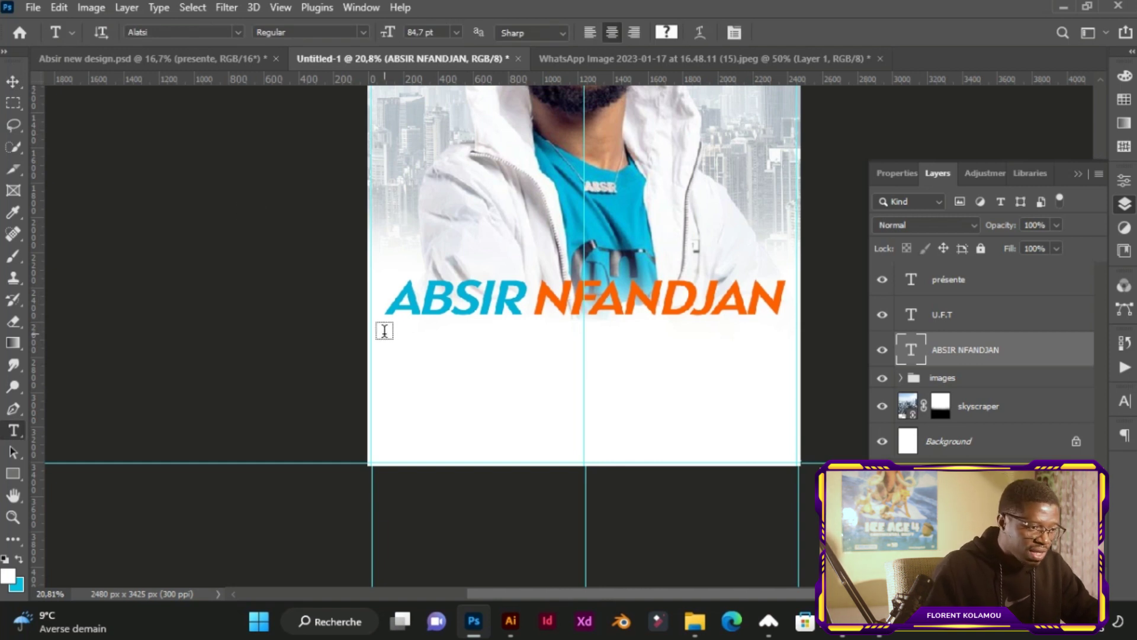
mouse_move(385, 332)
mouse_down()
mouse_move(773, 398)
mouse_move(789, 410)
mouse_up()
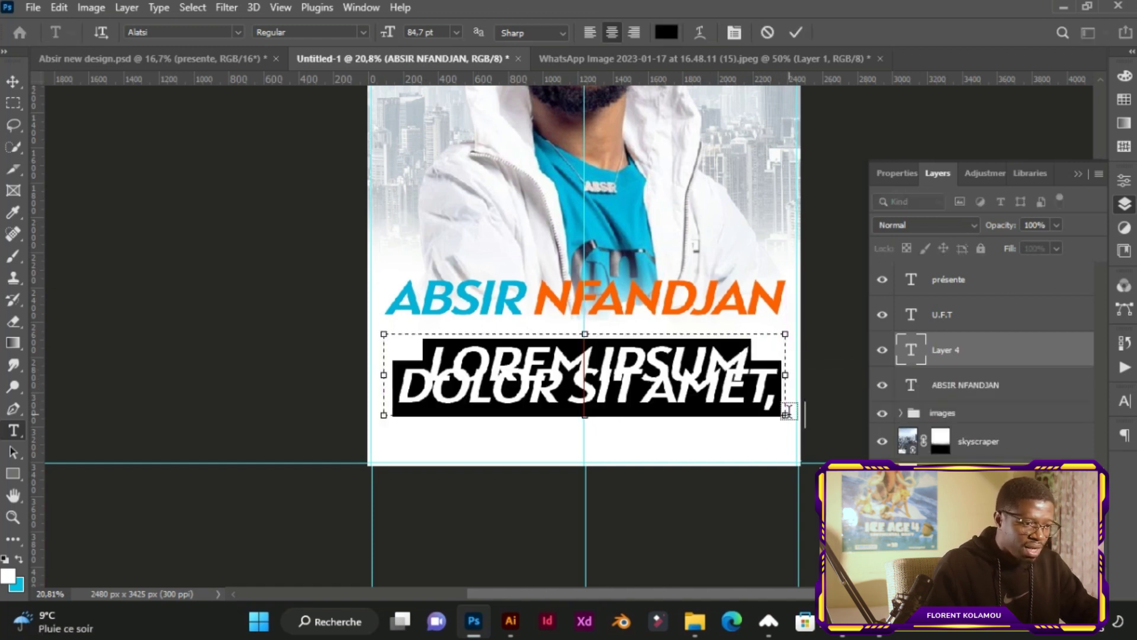
text(CONCEPTEUR DE KONO CAVA)
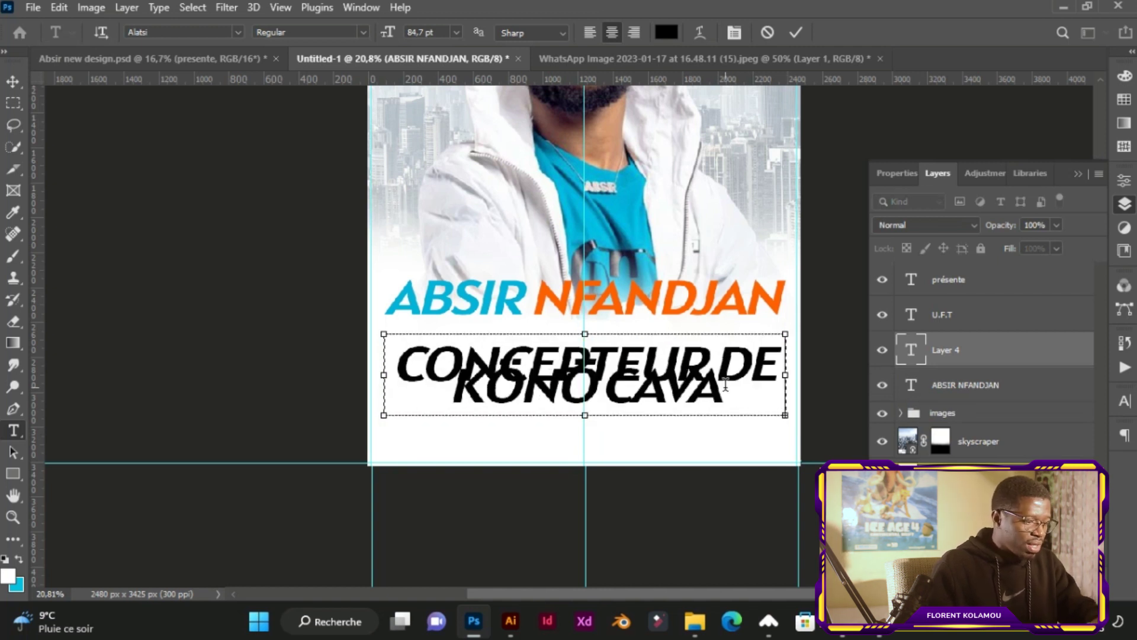
key(ctrl+a)
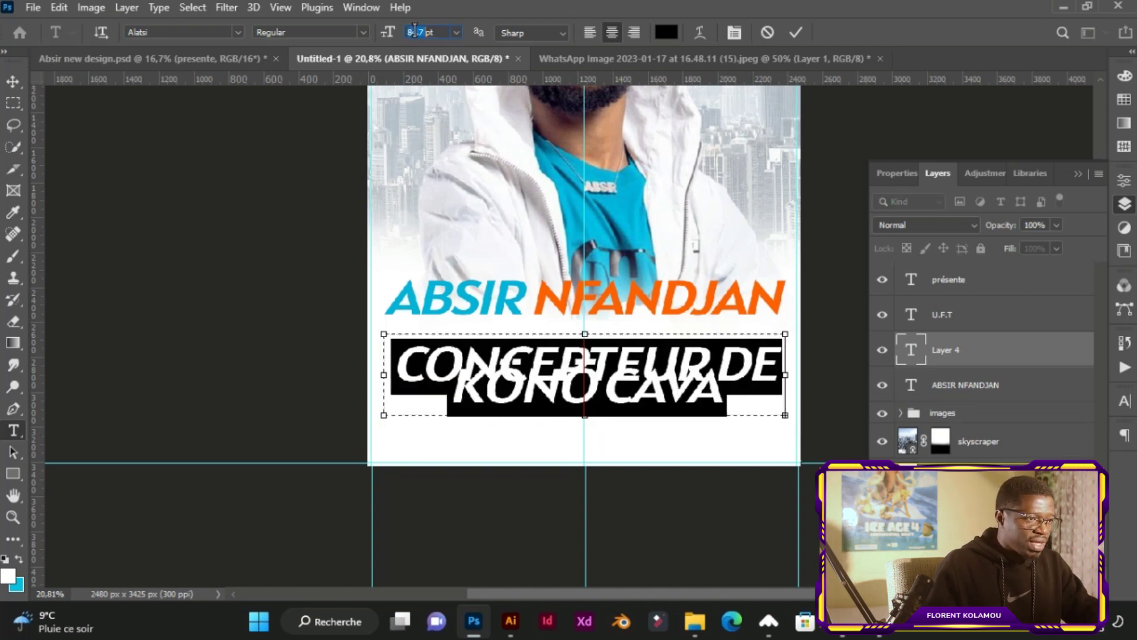
text(2)
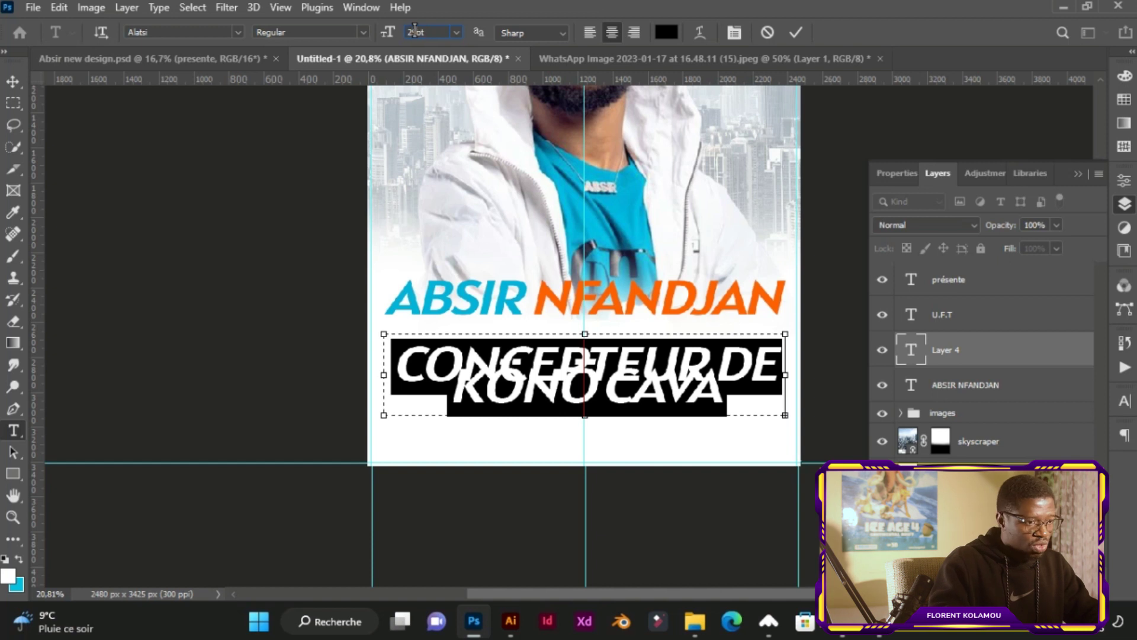
key(Return)
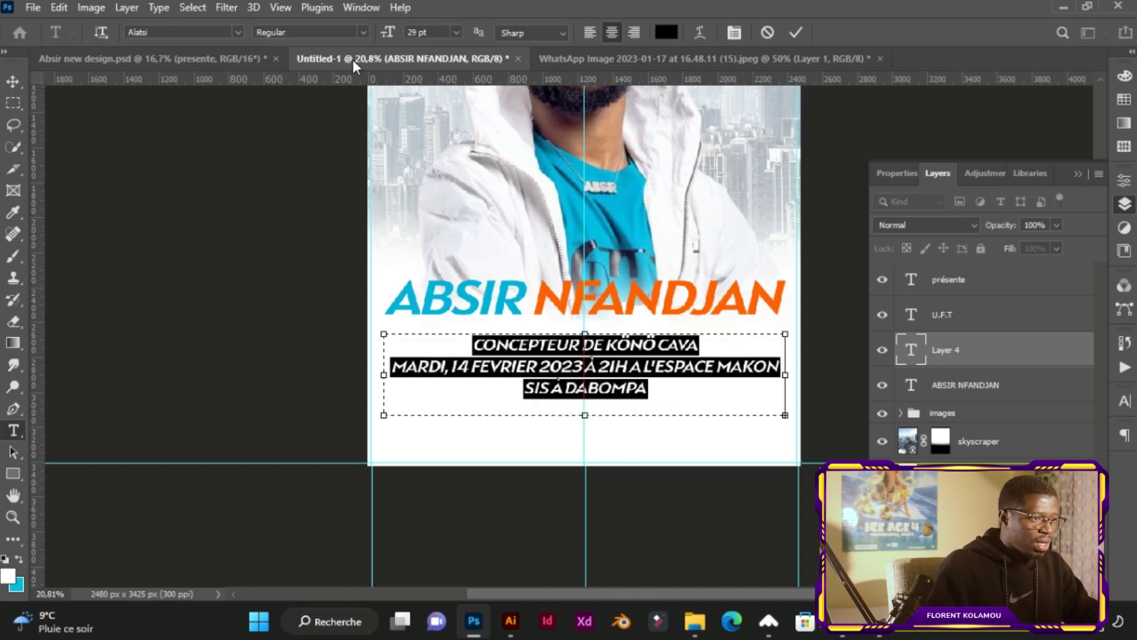
- Set the event details in Arial Narrow with Faux Italic turned off
click(179, 30)
text(ari)
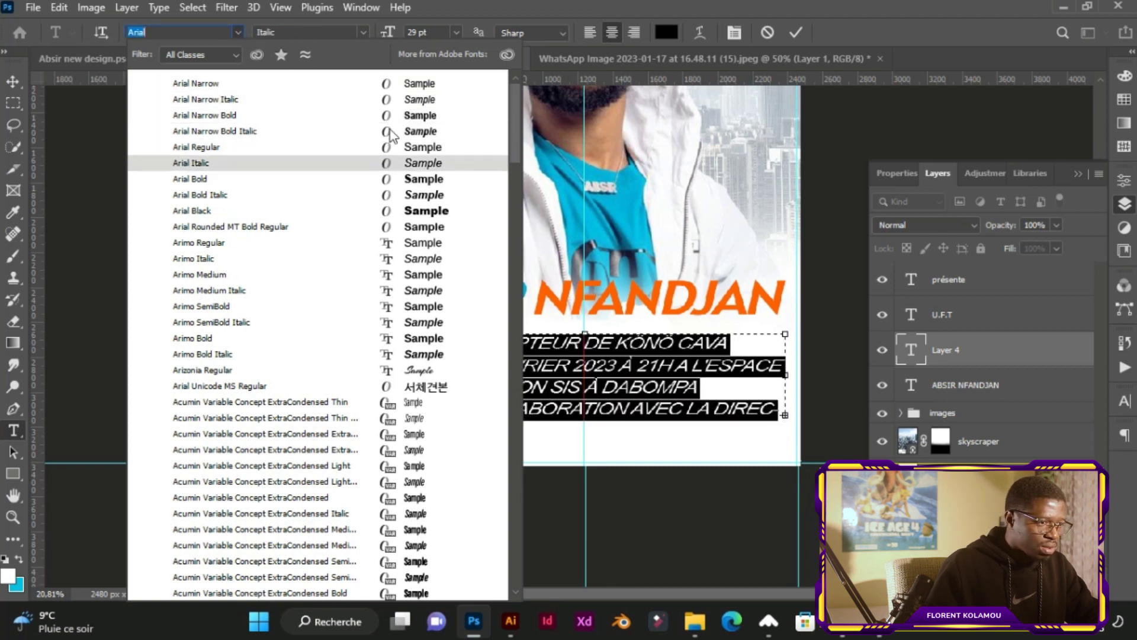
click(400, 84)
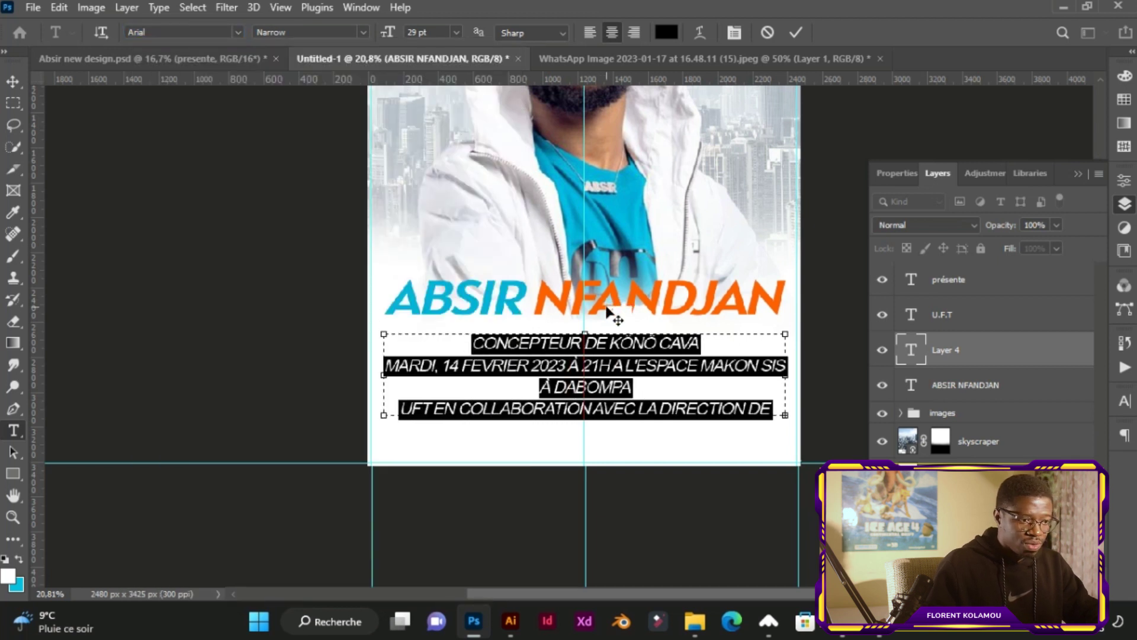
click(1125, 402)
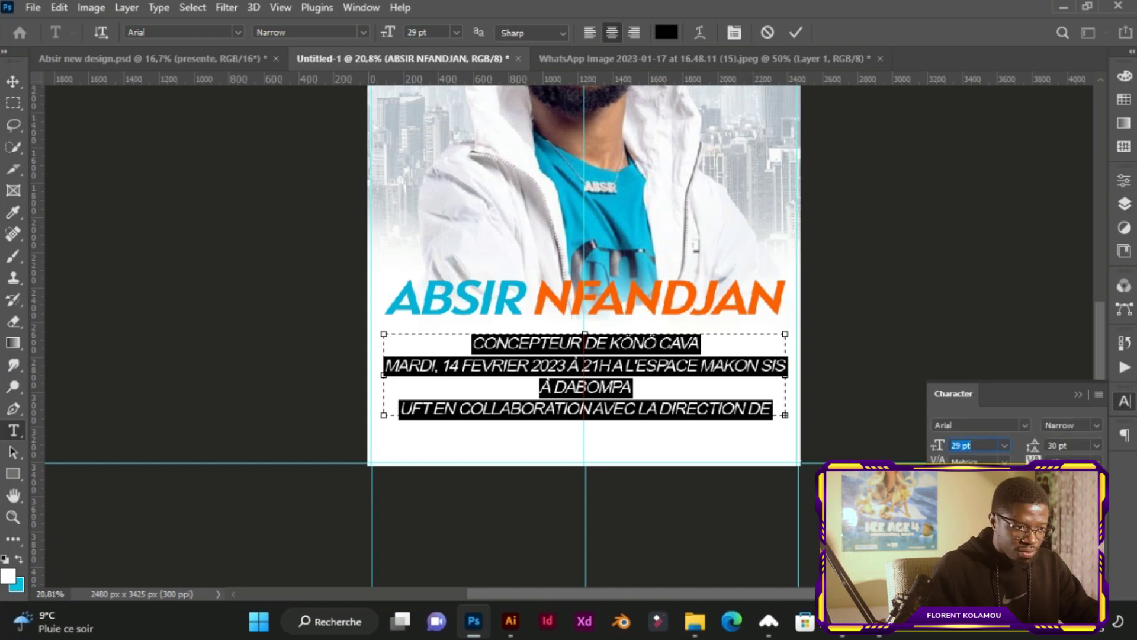
key(ctrl+shift+i)
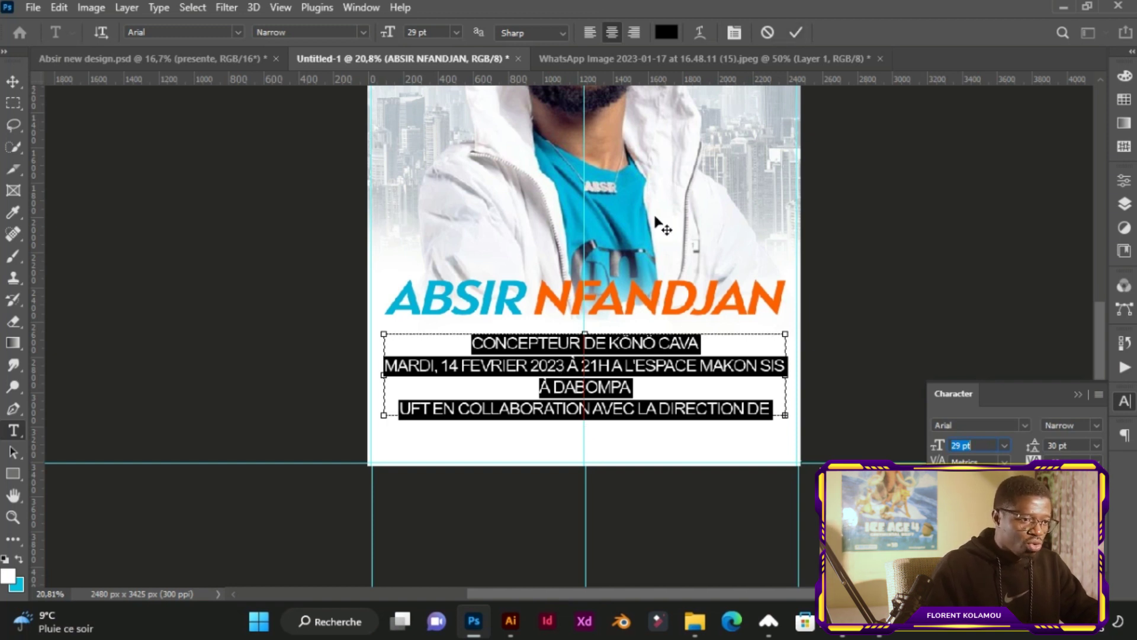
key(ctrl+Return)
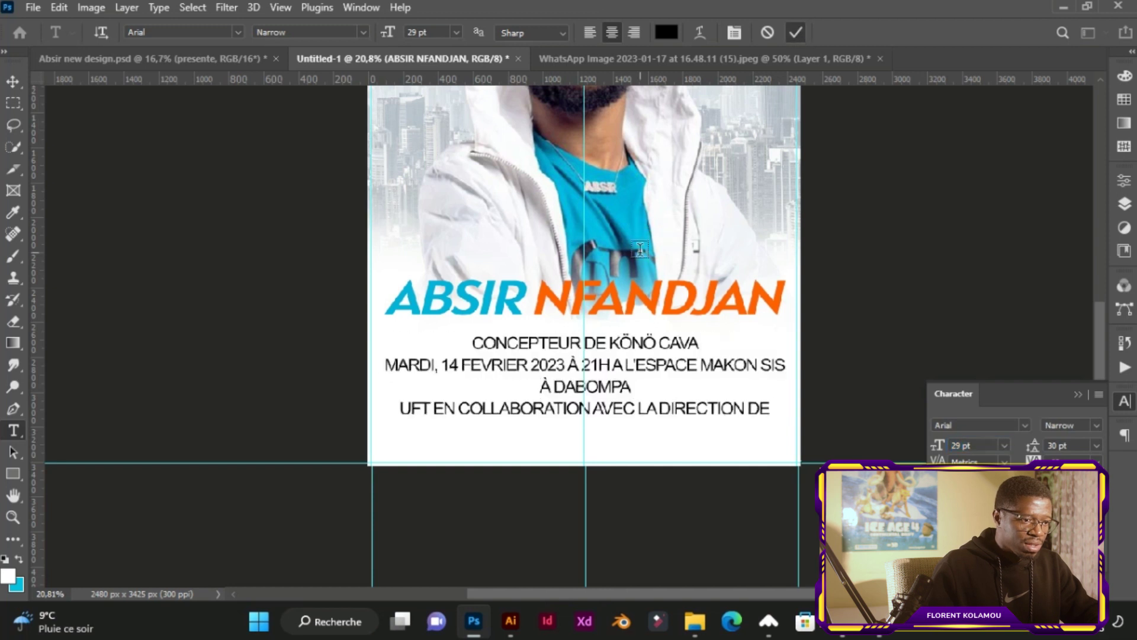
- Colour all the event details text with the dark blue-grey sampled from the U.F.T logo
key(ctrl+0)
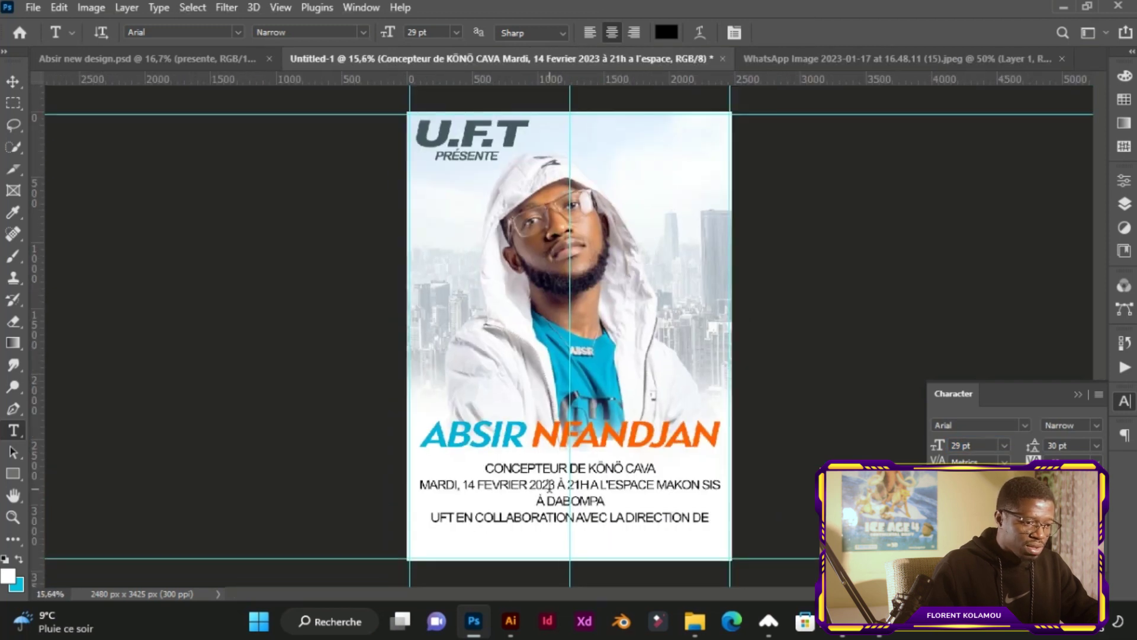
click(549, 486)
key(ctrl+a)
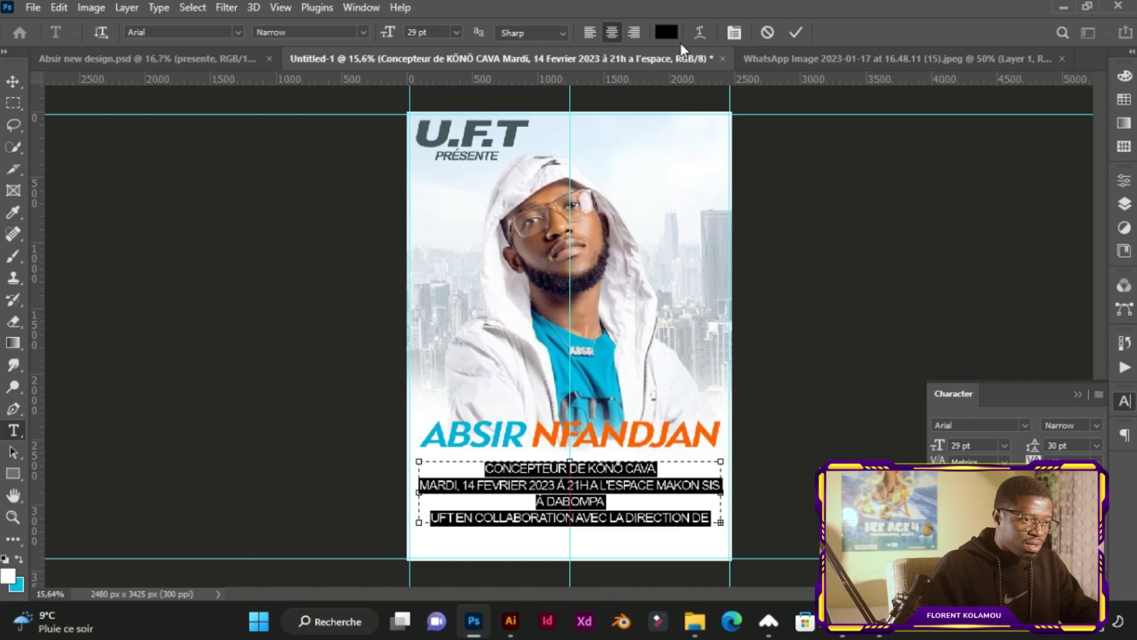
click(678, 31)
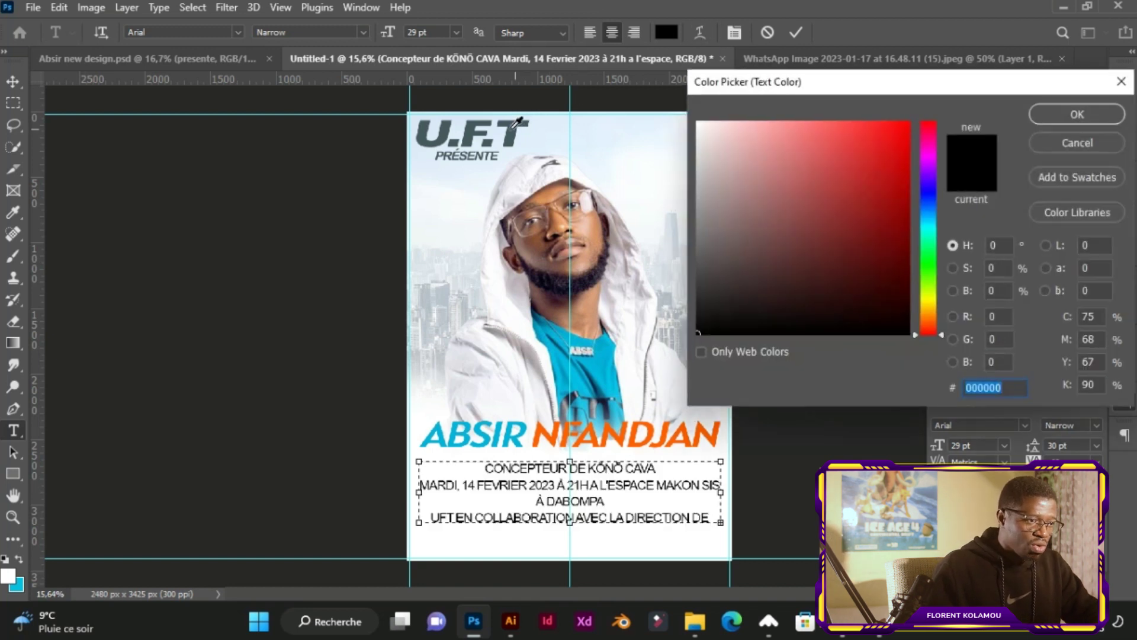
click(515, 124)
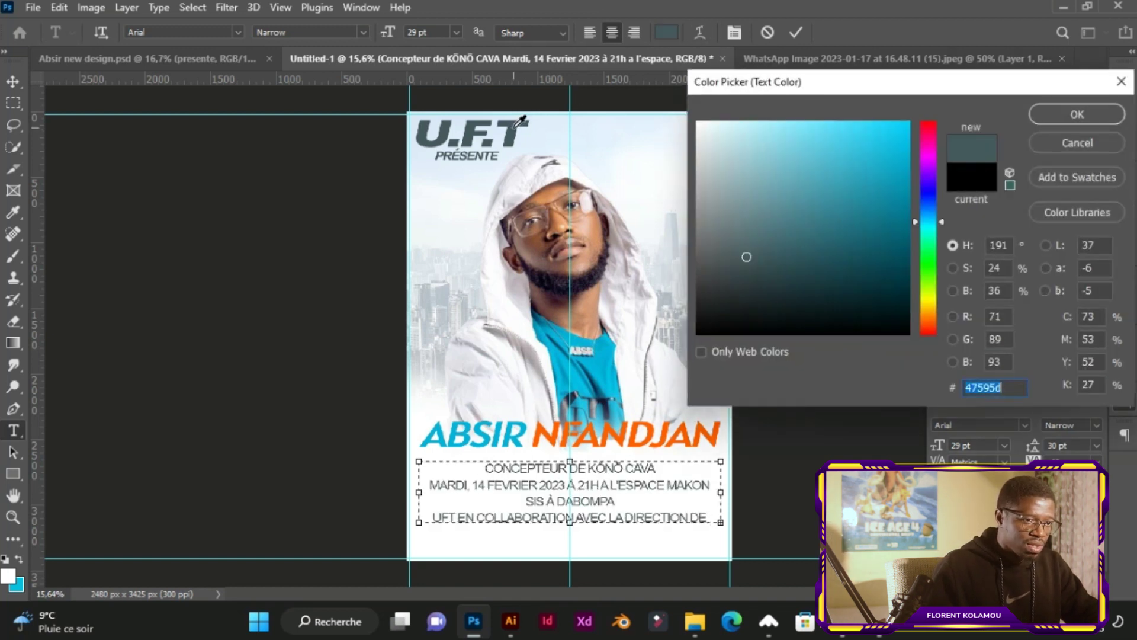
click(1075, 110)
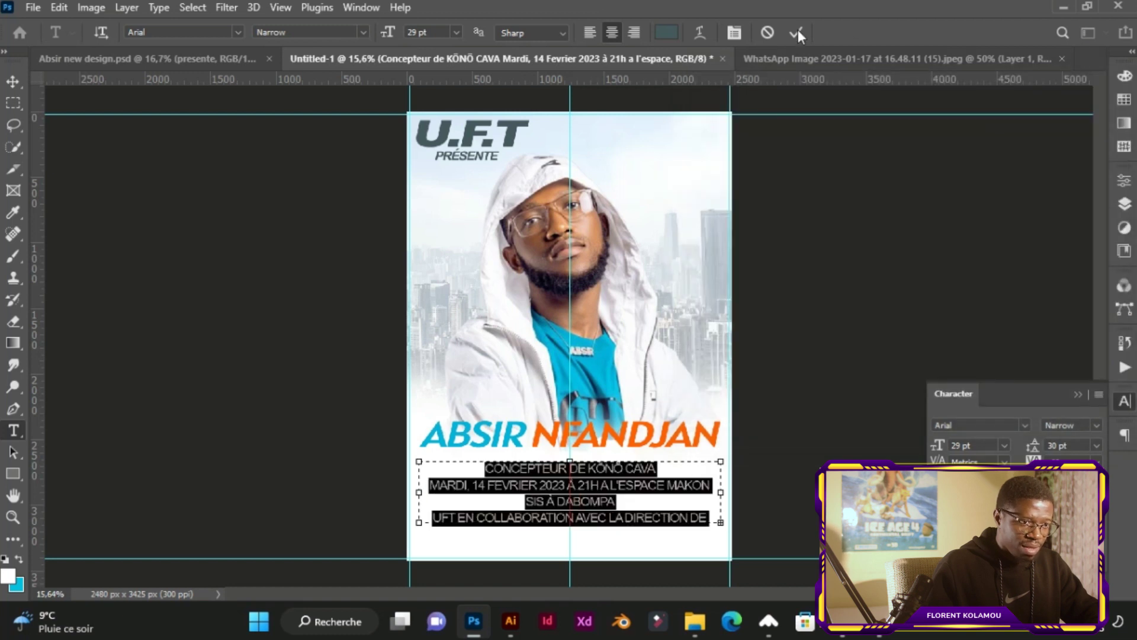
click(796, 33)
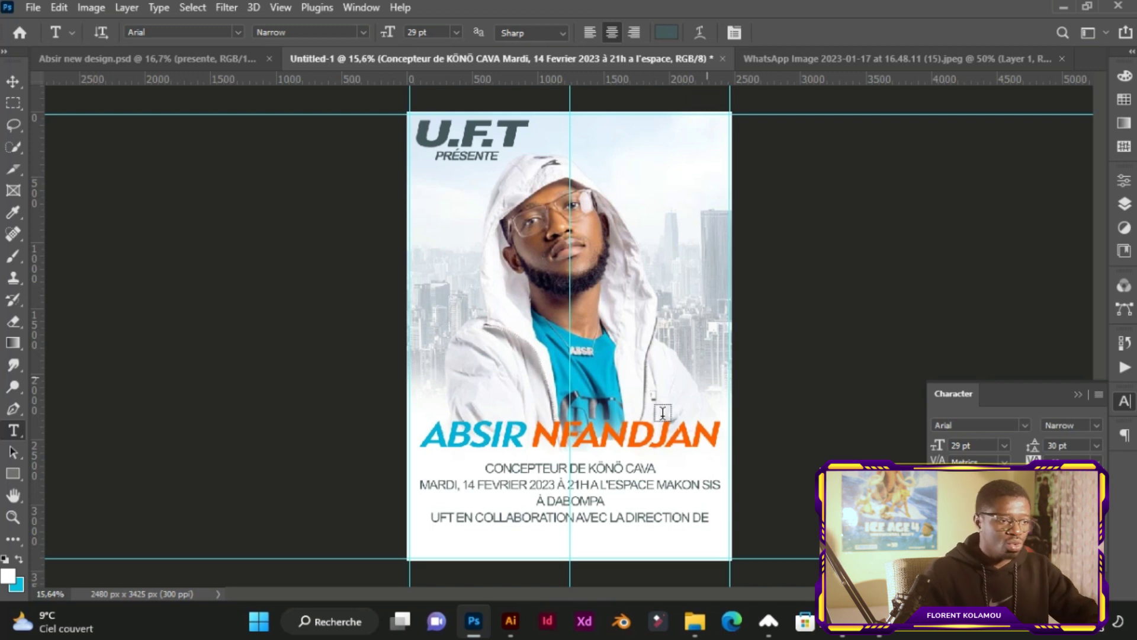
- Make KONO CAVA bold in the event details
alt+scroll(588, 483, up, 2)
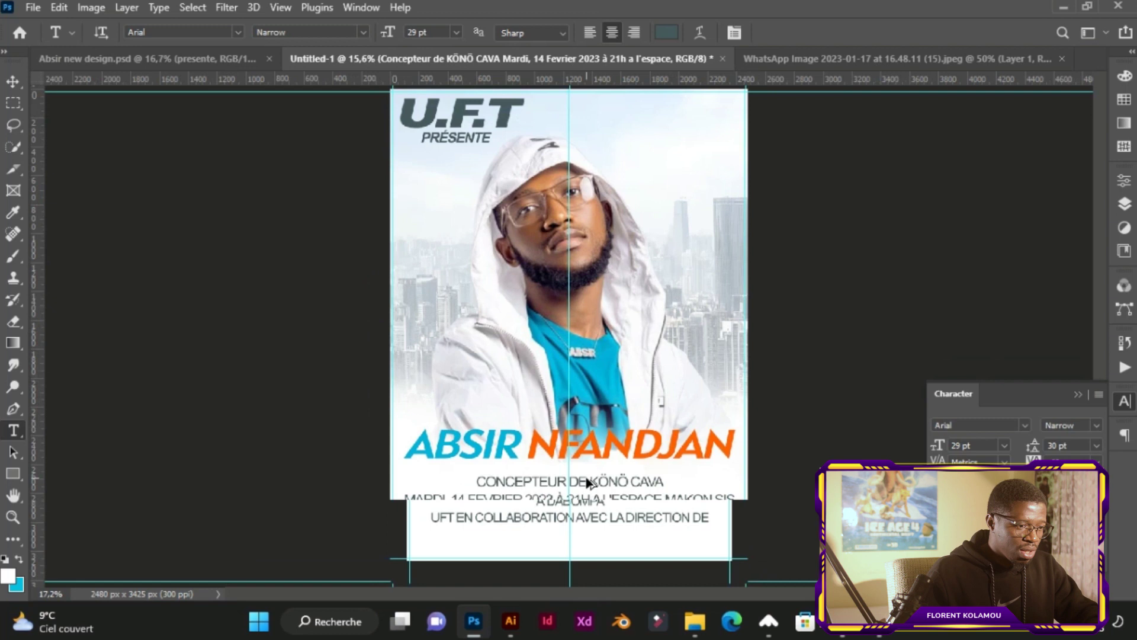
scroll(588, 483, down, 1)
click(590, 442)
key(shift+End)
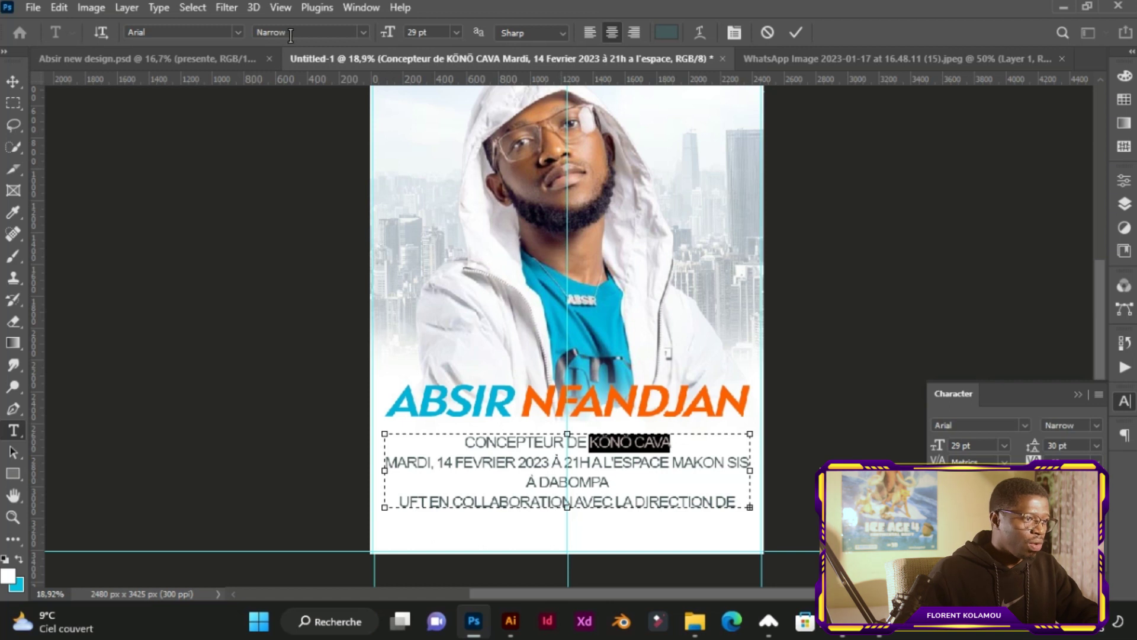
click(362, 32)
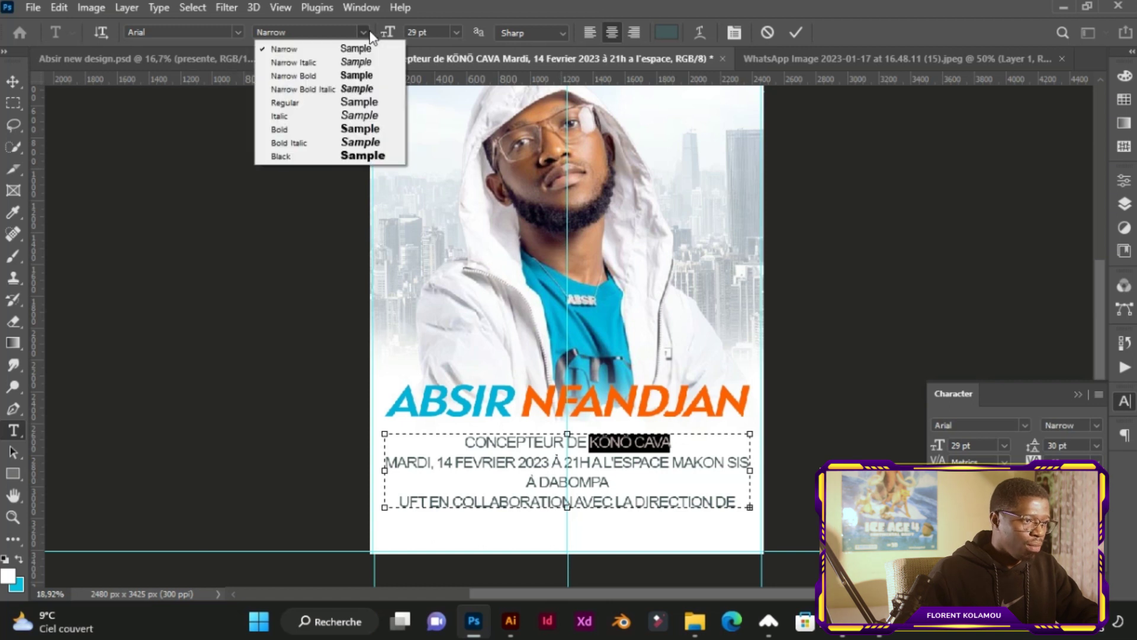
click(362, 131)
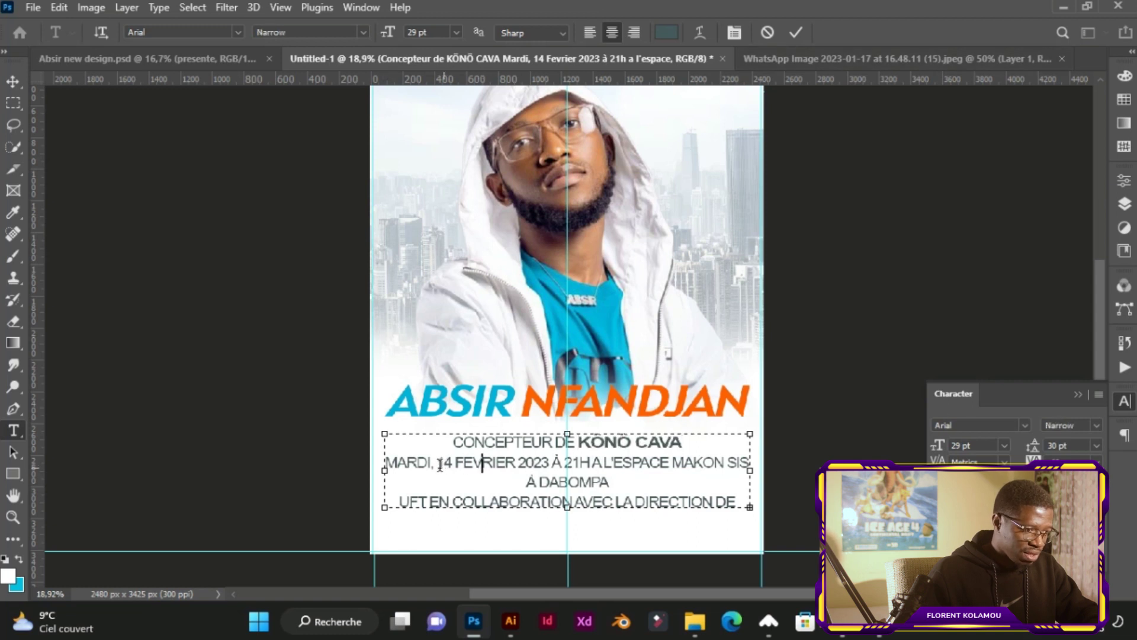
- Make the date 14 FEVRIER 2023 À 21H bold and orange (#ff6000)
drag(438, 463, 574, 464)
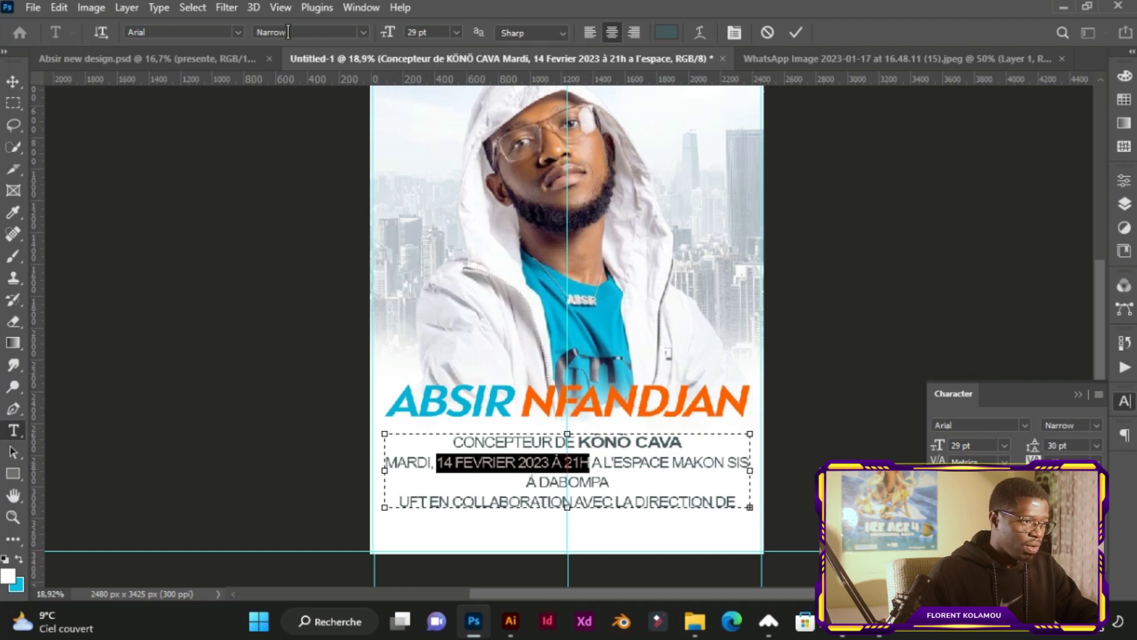
click(364, 32)
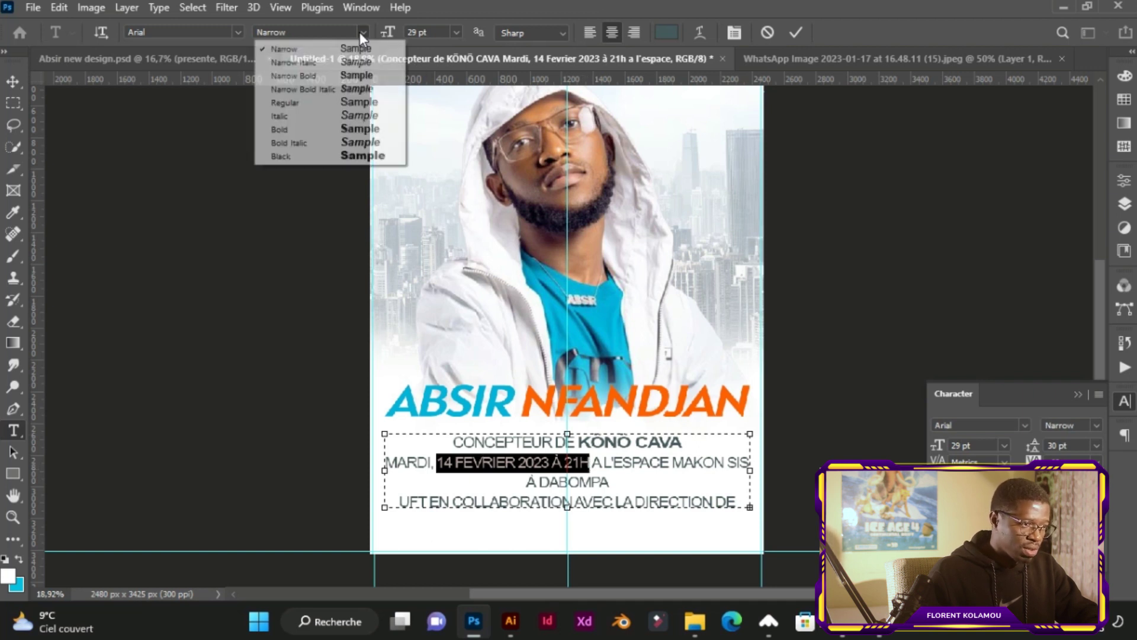
click(352, 130)
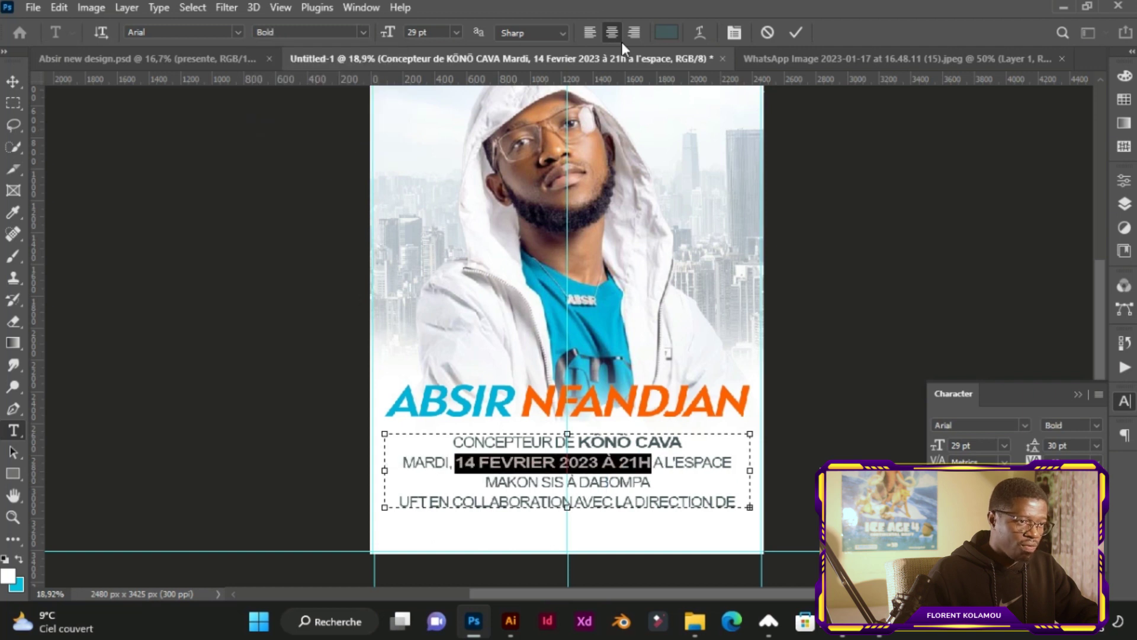
click(663, 33)
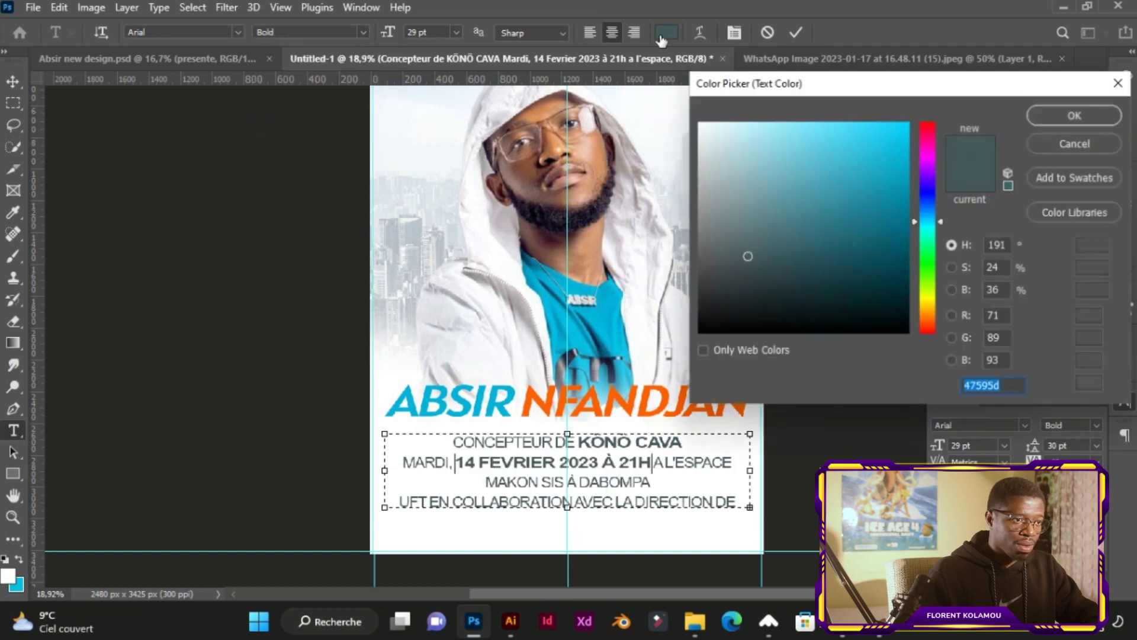
click(632, 402)
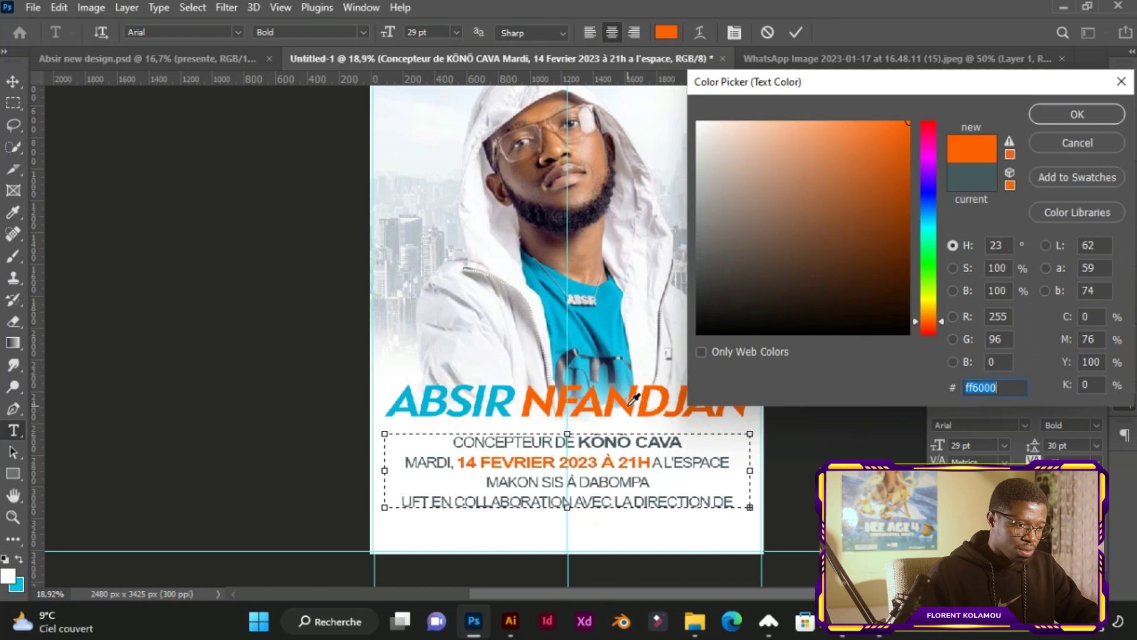
click(1053, 113)
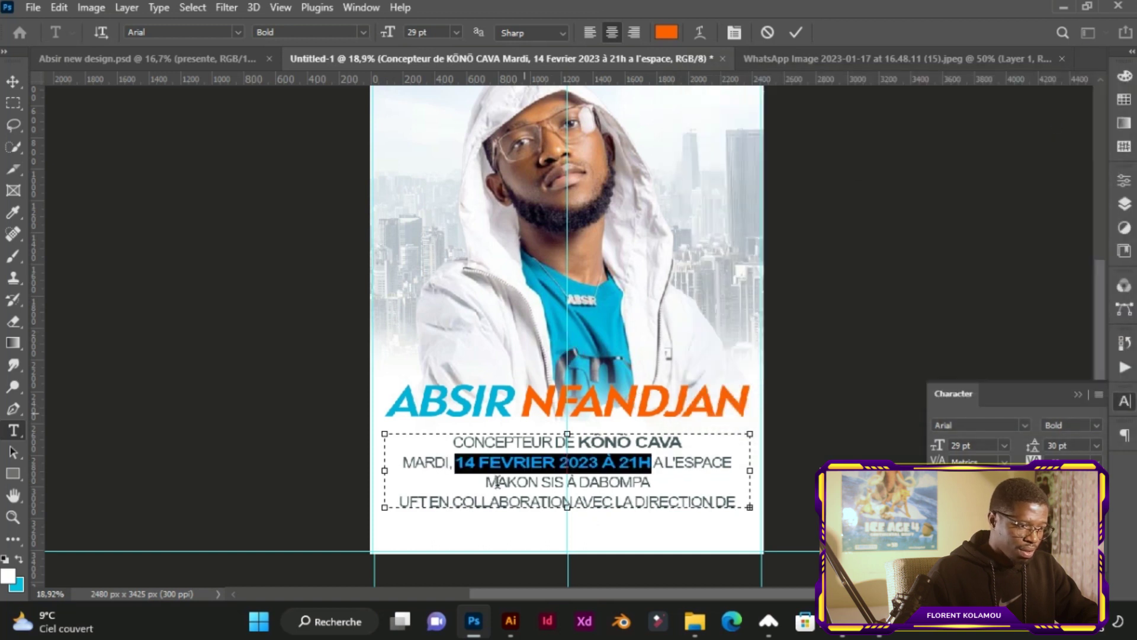
click(403, 502)
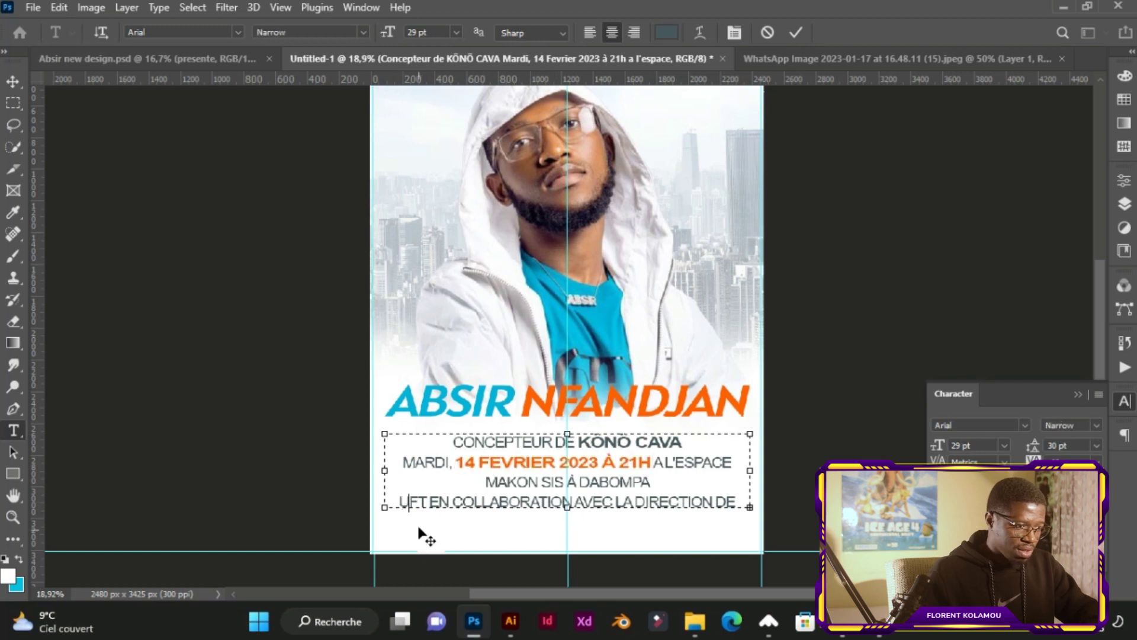
- Join the UFT line up, bold MAKON SIS À DABOMPA, commit, and nudge the paragraph up
key(BackSpace)
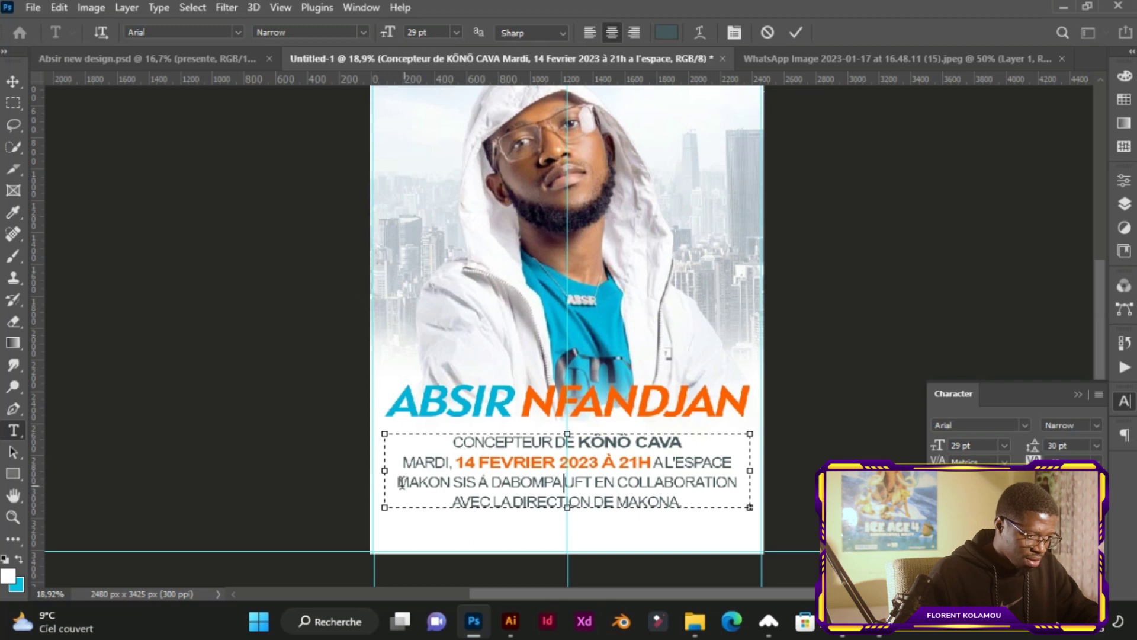
drag(399, 482, 552, 487)
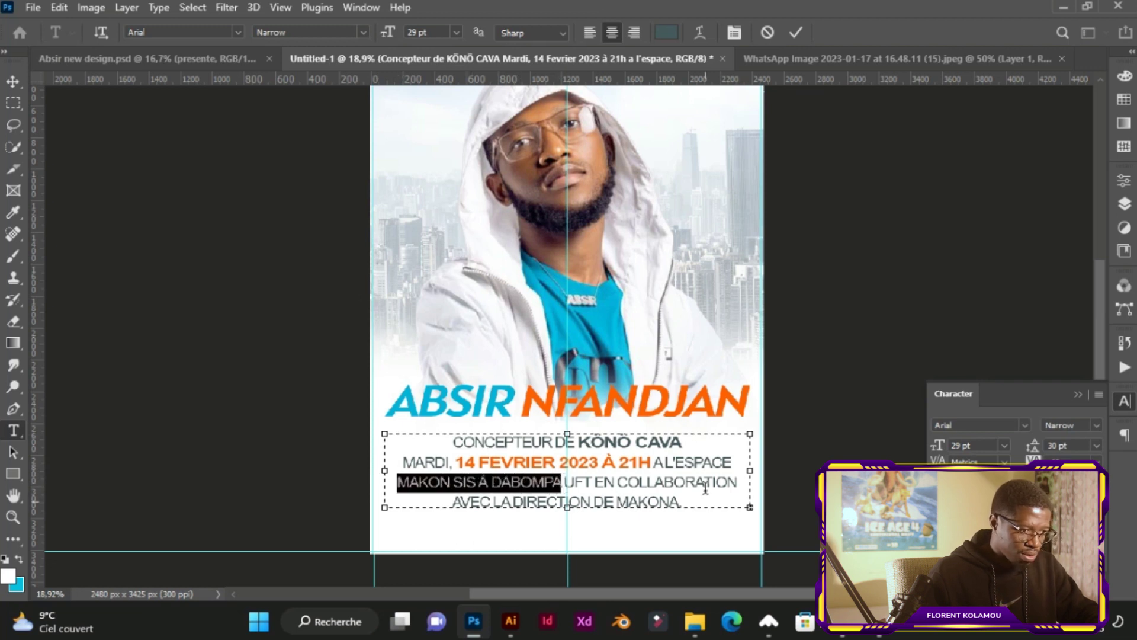
click(366, 32)
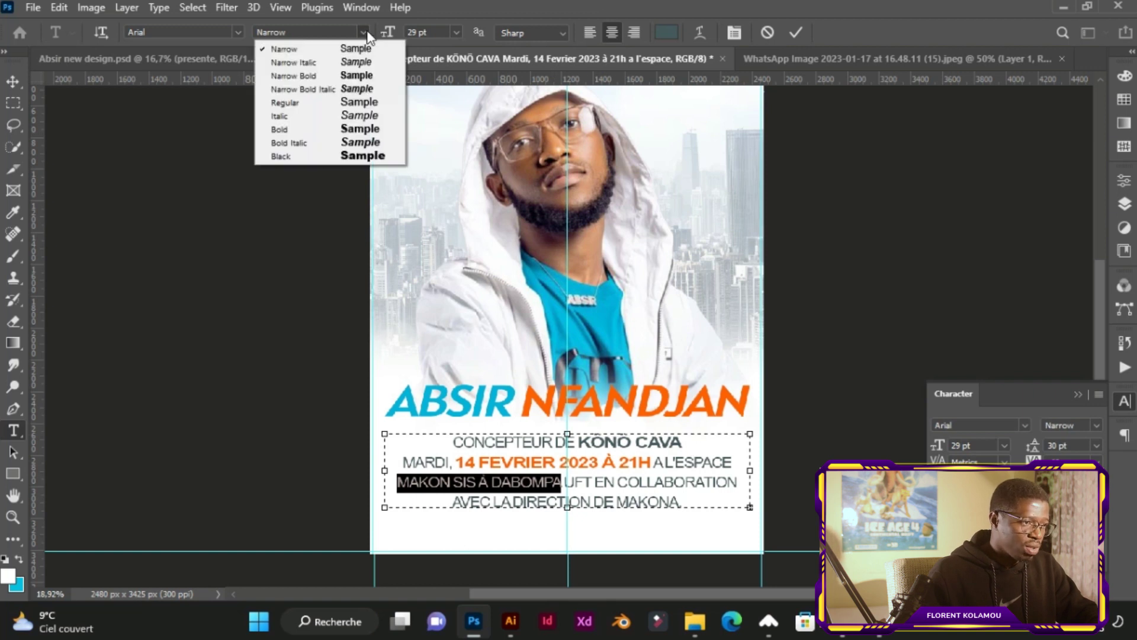
click(367, 129)
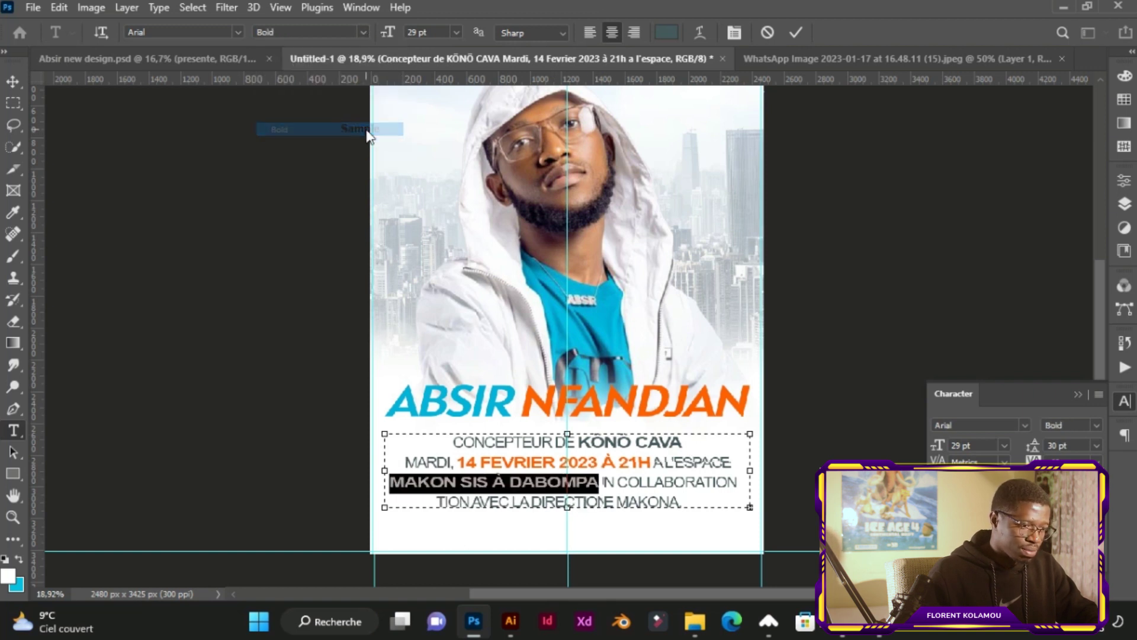
click(796, 34)
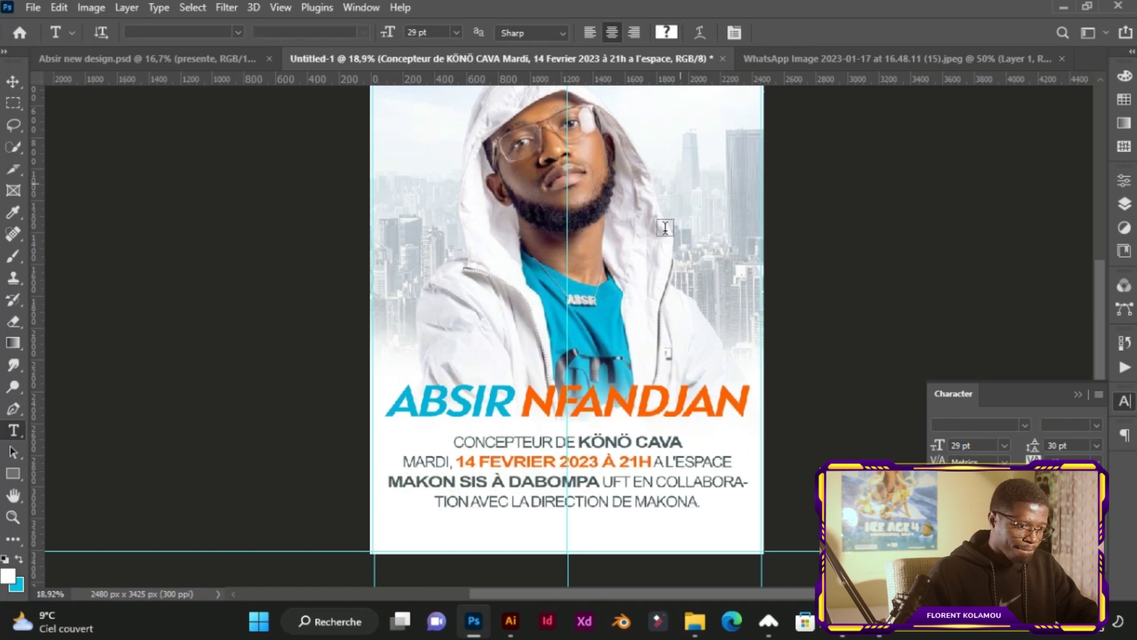
key(v)
key(shift+Up)
key(shift+Up)
key(shift+Up)
key(shift+Up)
key(shift+Up)
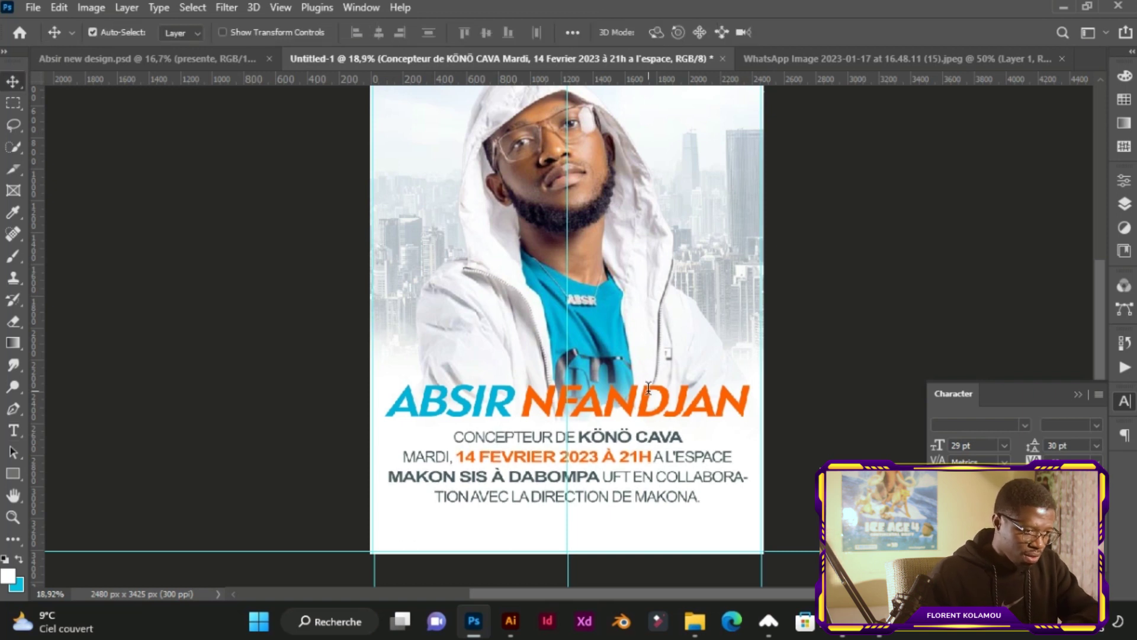
key(shift+Down)
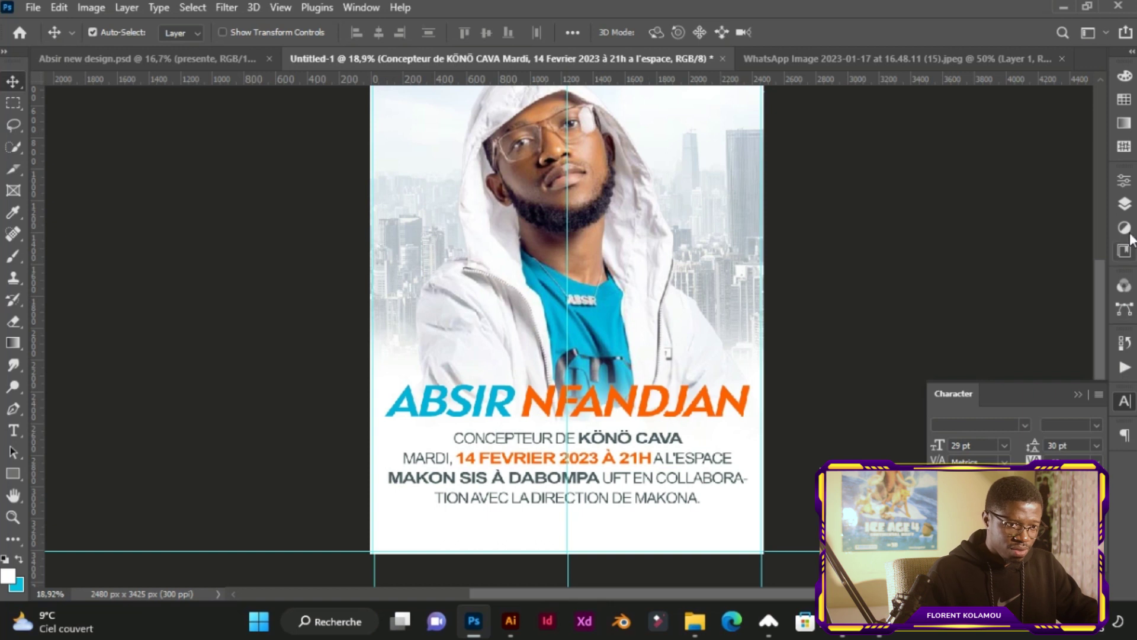
click(1125, 205)
key(ctrl)
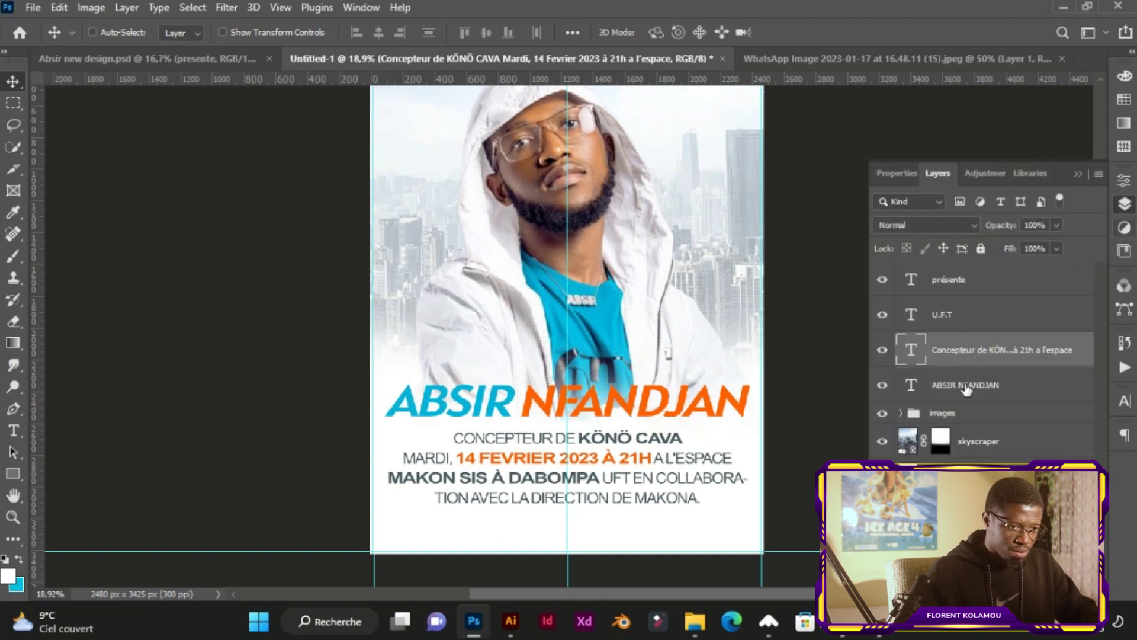
ctrl+click(966, 386)
key(ctrl+z)
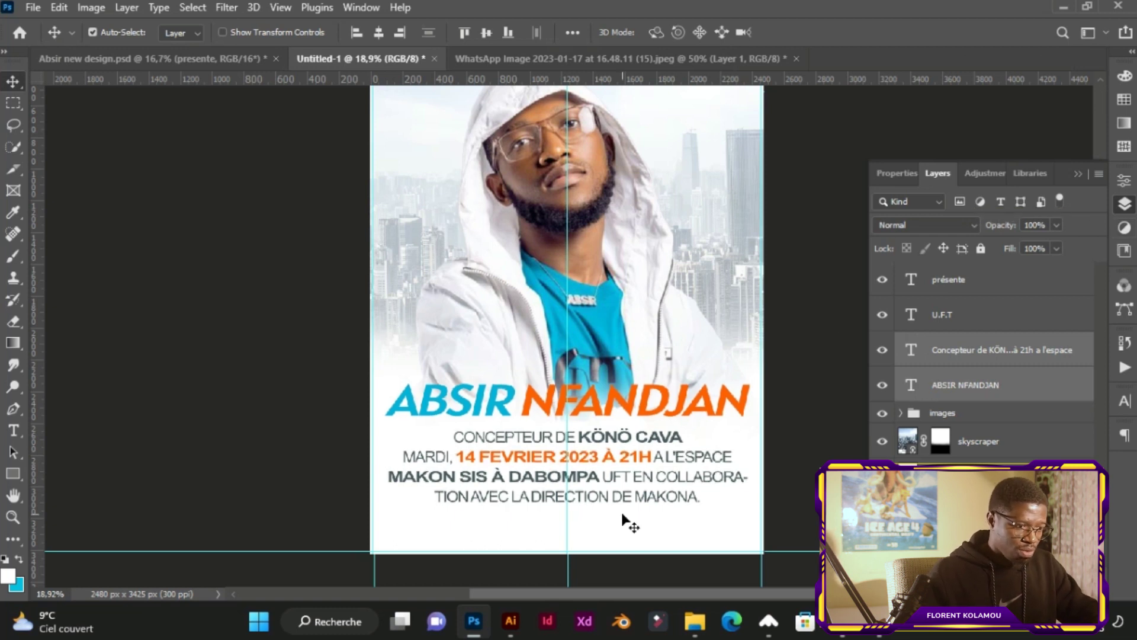
scroll(629, 525, up, 1)
scroll(518, 536, down, 3)
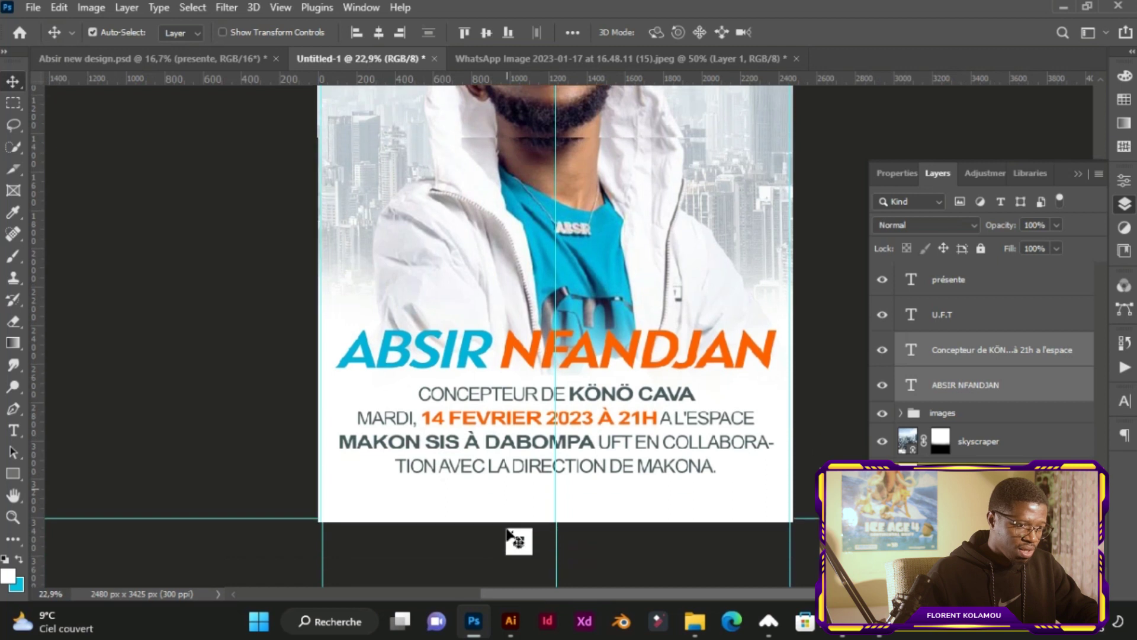
scroll(518, 540, down, 1)
scroll(457, 510, left, 2)
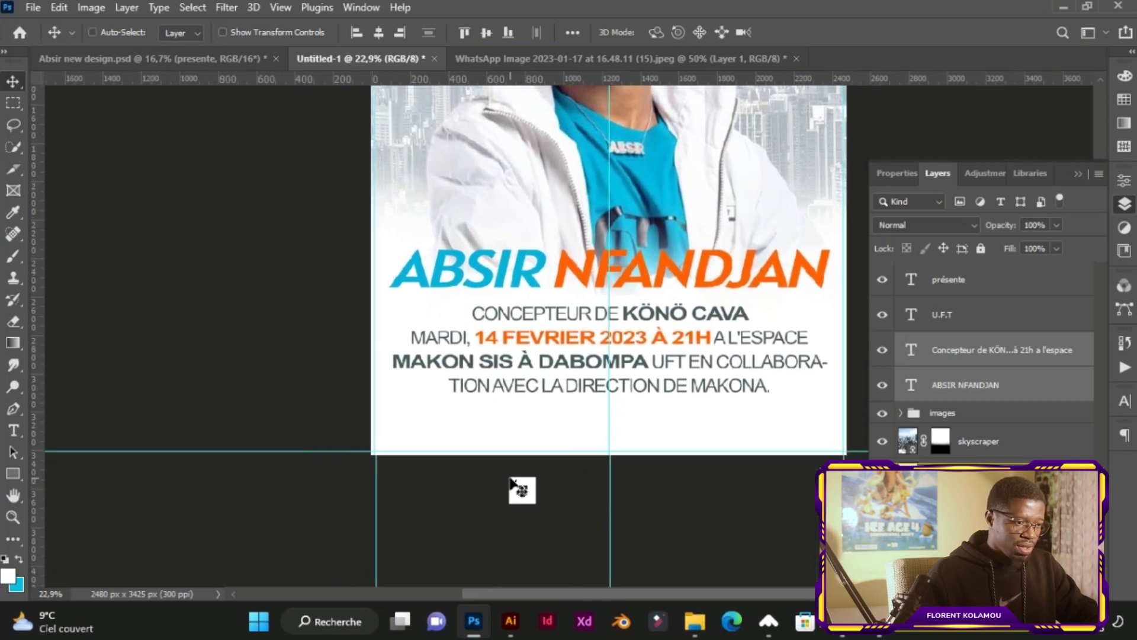
scroll(521, 489, down, 1)
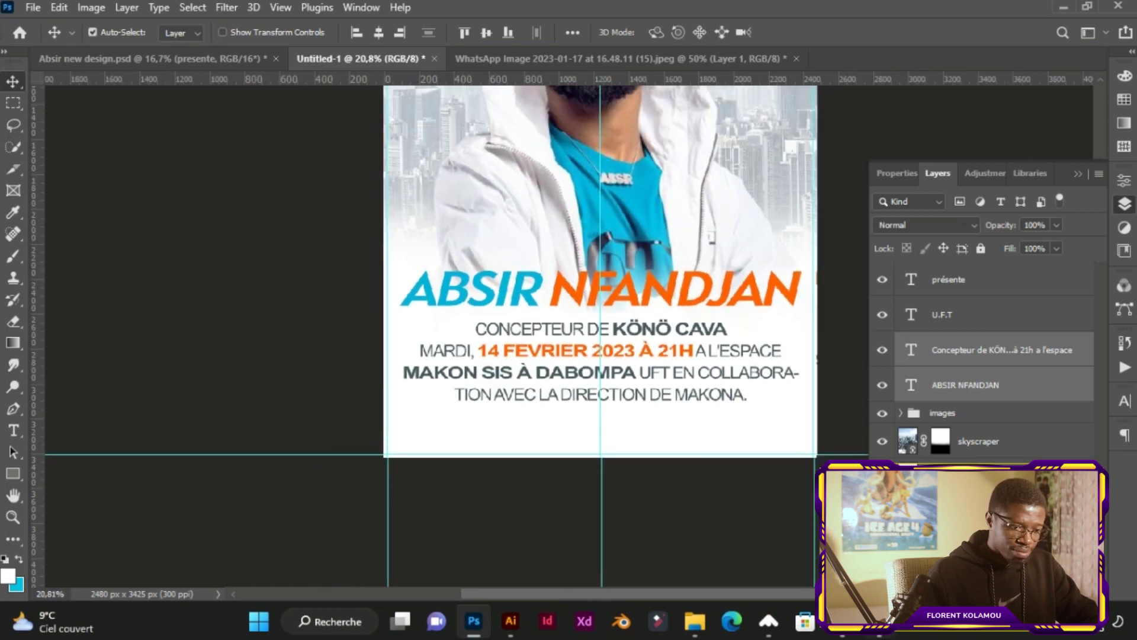
- Look up the 'Rentrée 20.000FG' line in the Notepad notes
key(alt+Tab)
drag(724, 198, 627, 200)
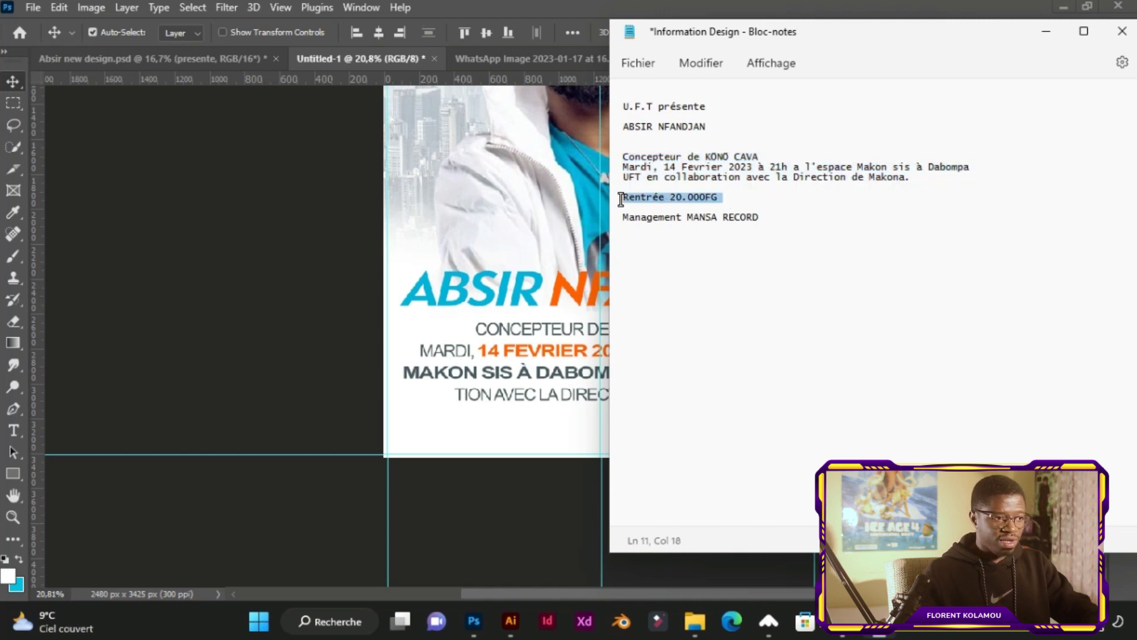
key(alt+Tab)
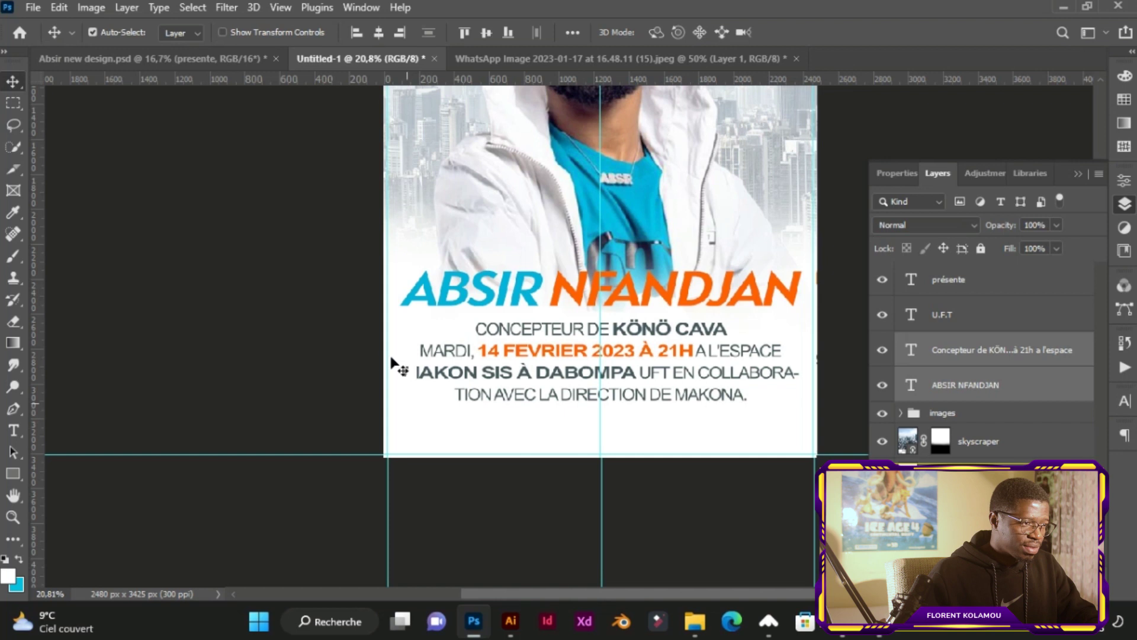
key(t)
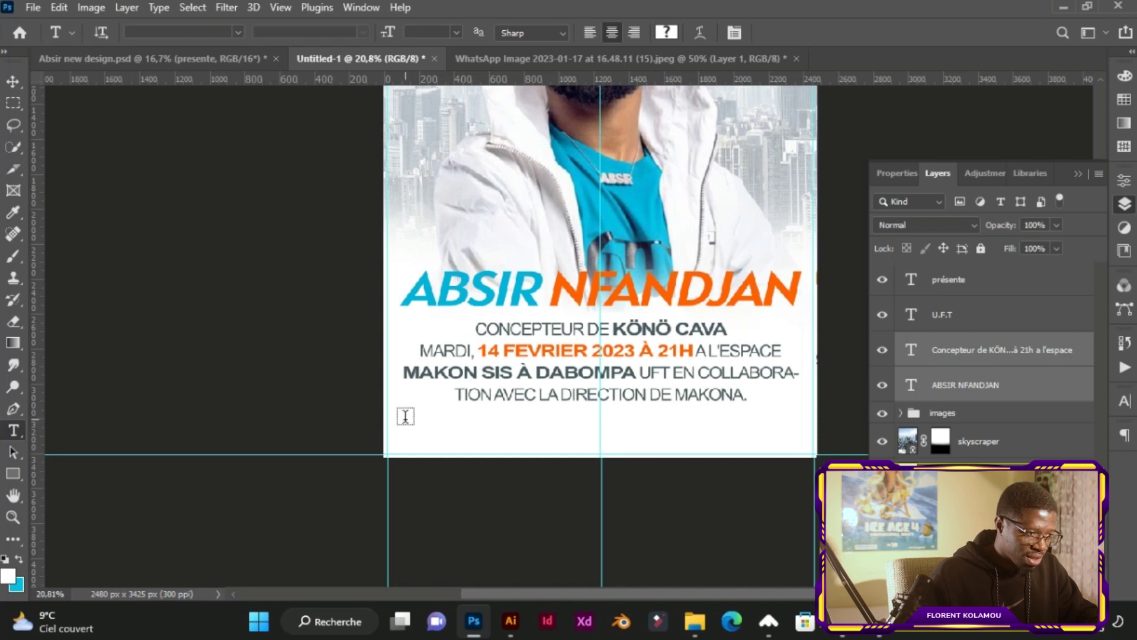
- Create a 29 pt RENTRÉE 20.000FG text box below the event details
click(474, 428)
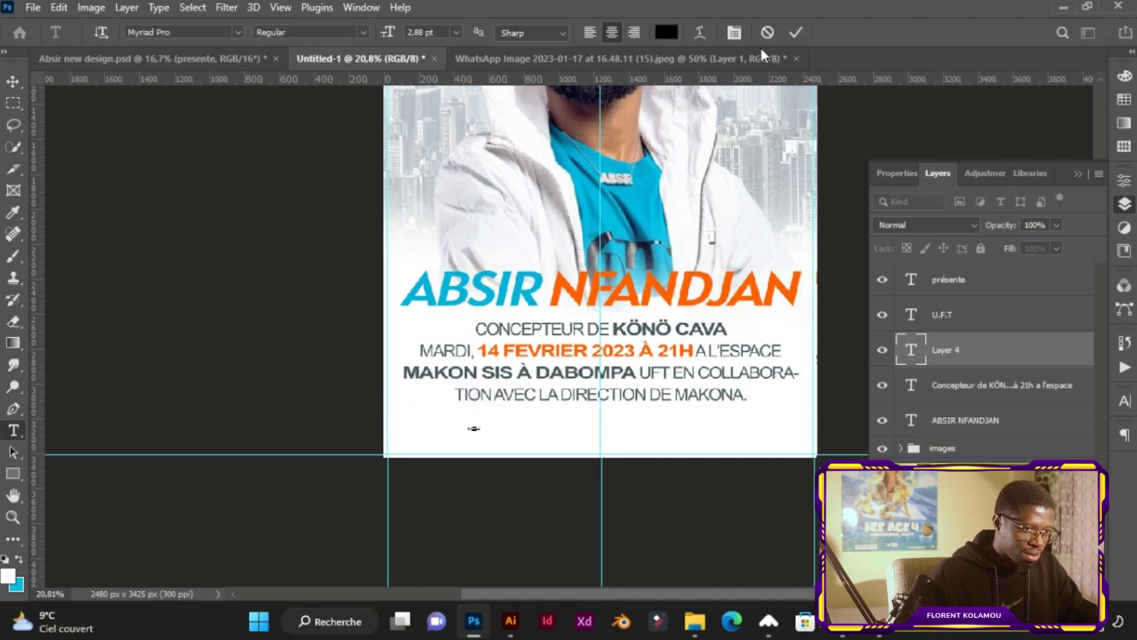
click(767, 33)
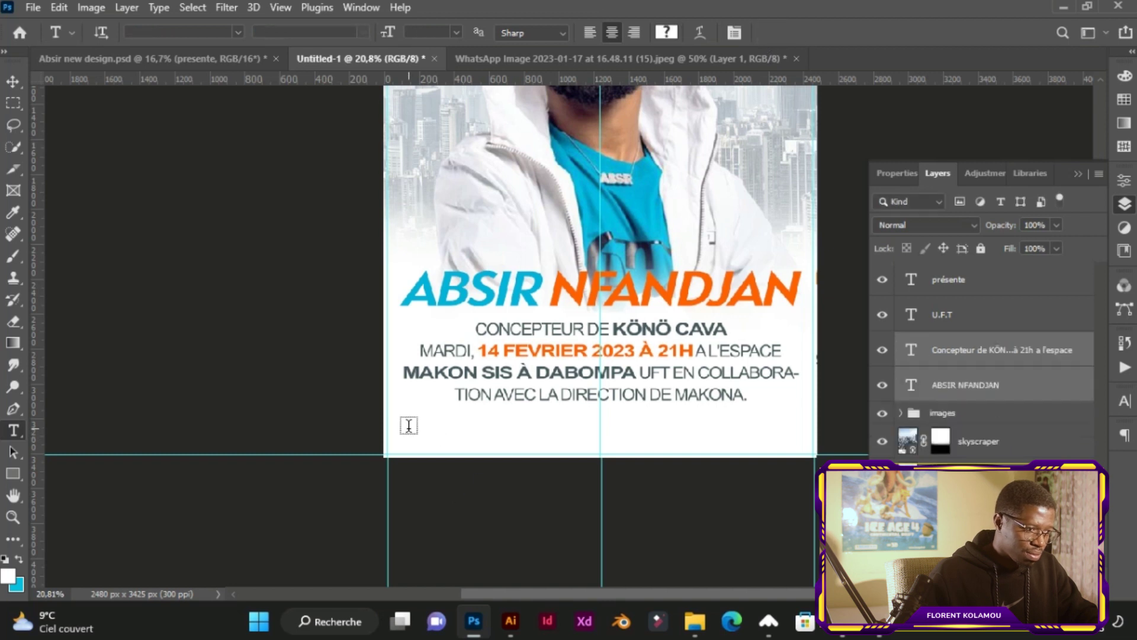
drag(407, 425, 505, 442)
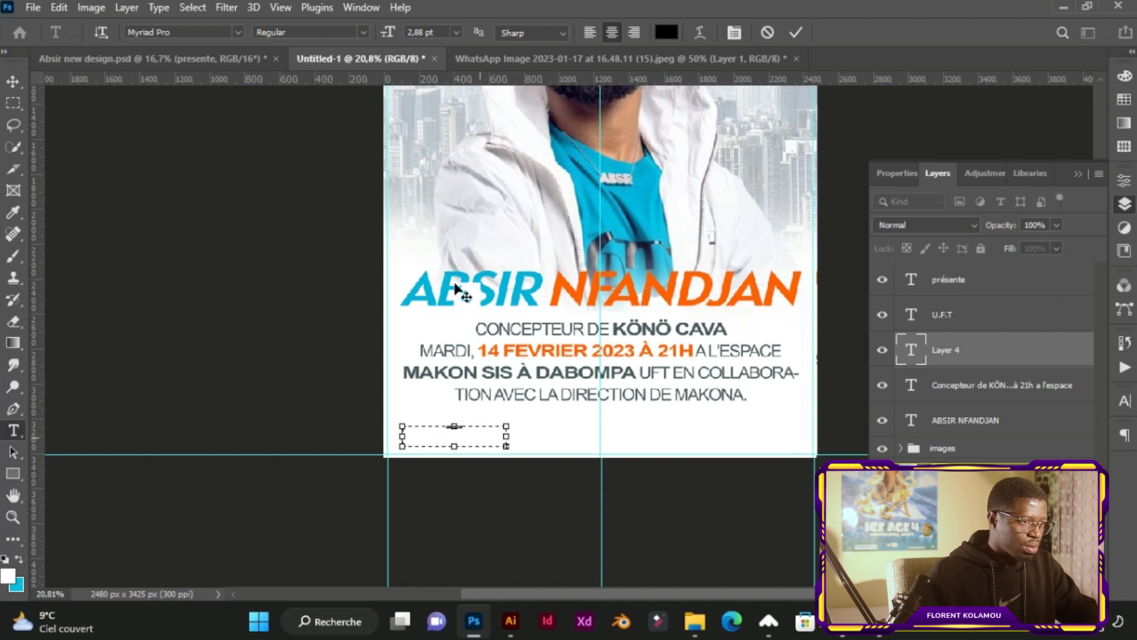
text(29)
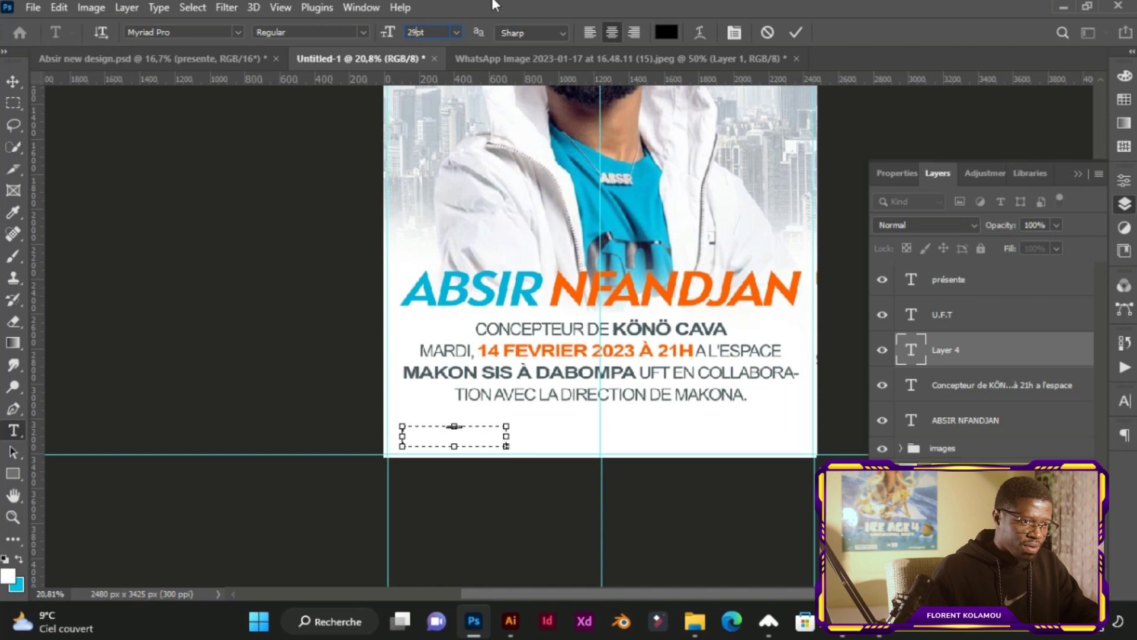
click(664, 33)
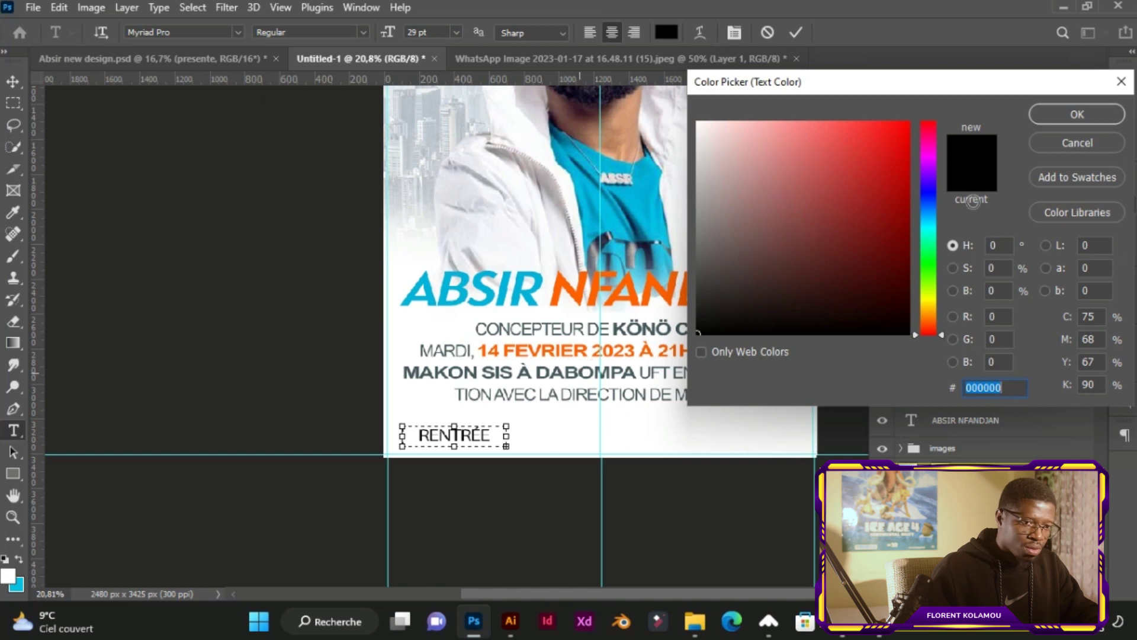
click(1057, 117)
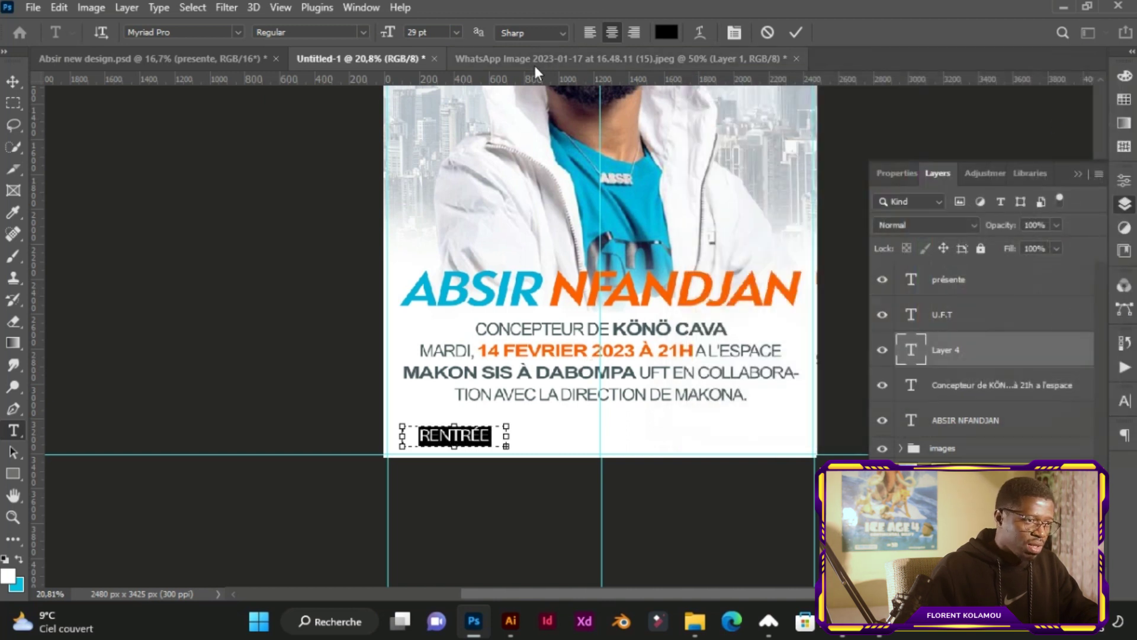
drag(506, 436, 559, 436)
text(20.000FG)
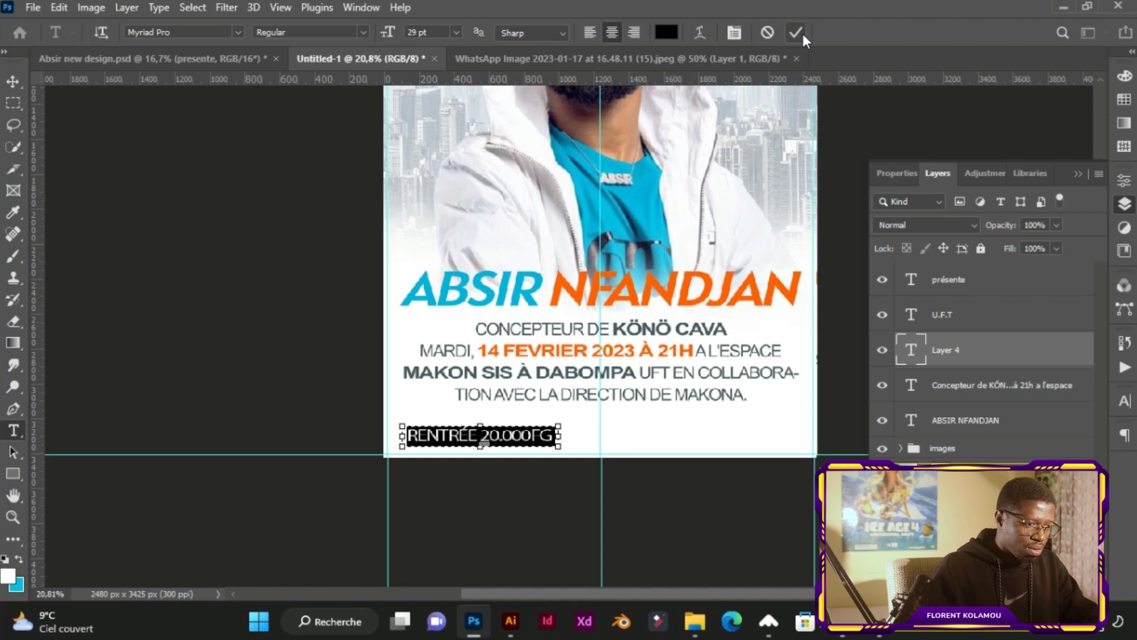
click(511, 436)
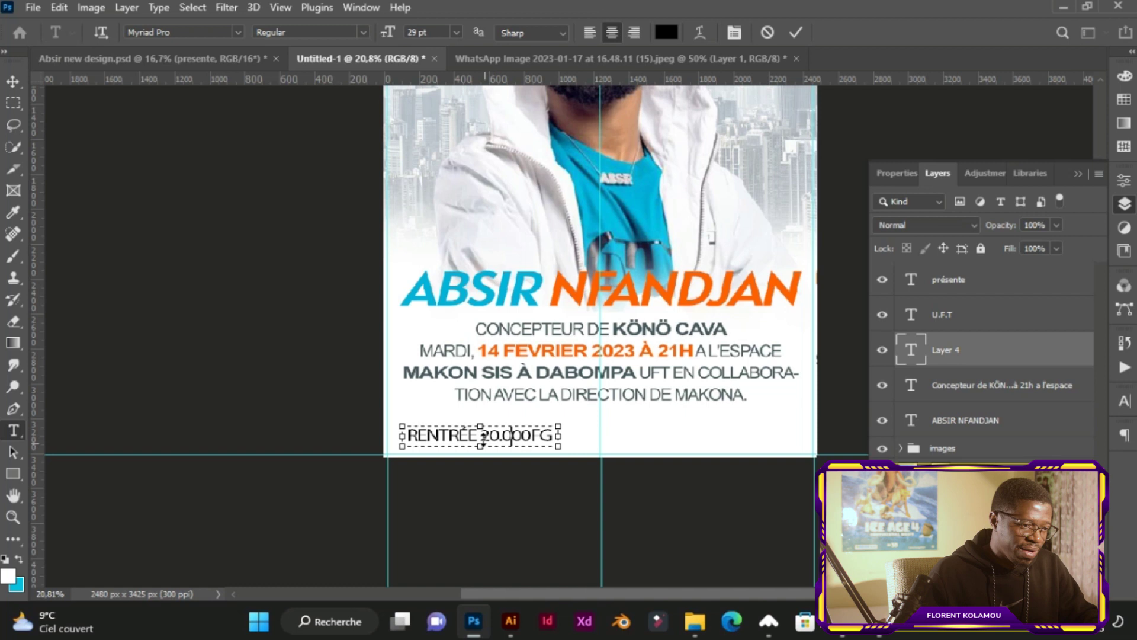
drag(480, 445, 599, 439)
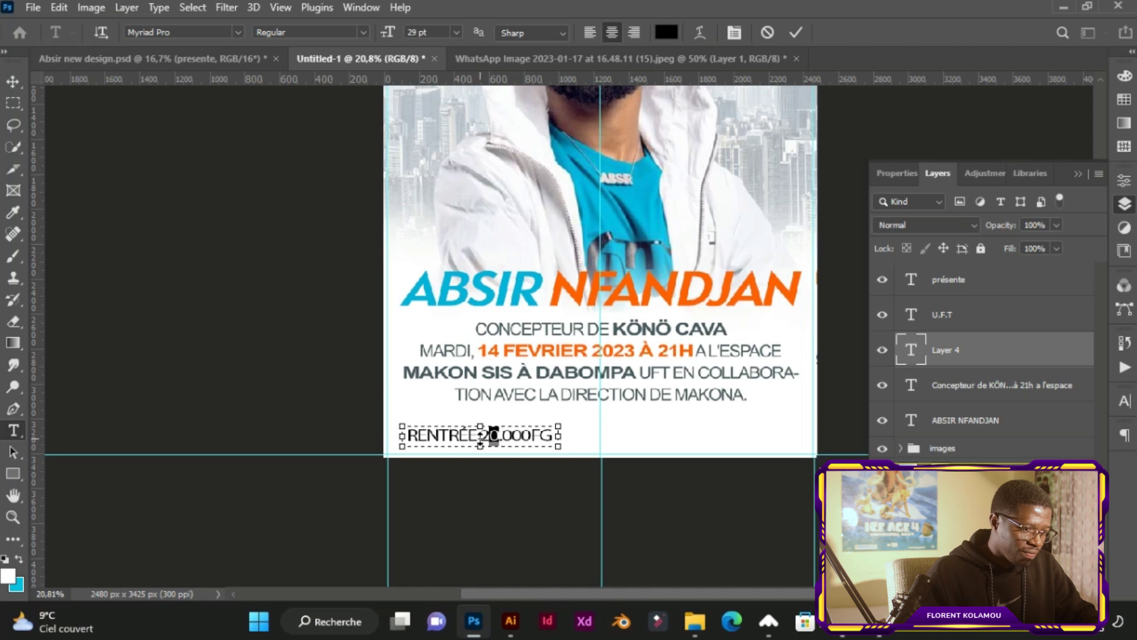
click(521, 437)
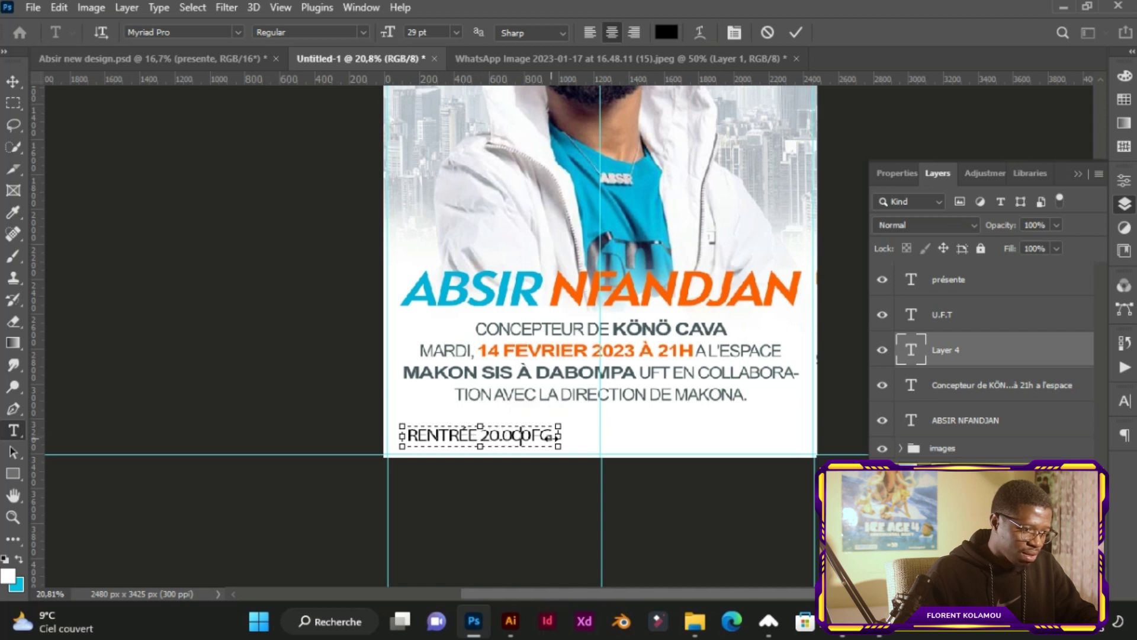
- Colour the amount 20.000FG with the ABSIR title blue and commit the price line
drag(548, 437, 479, 439)
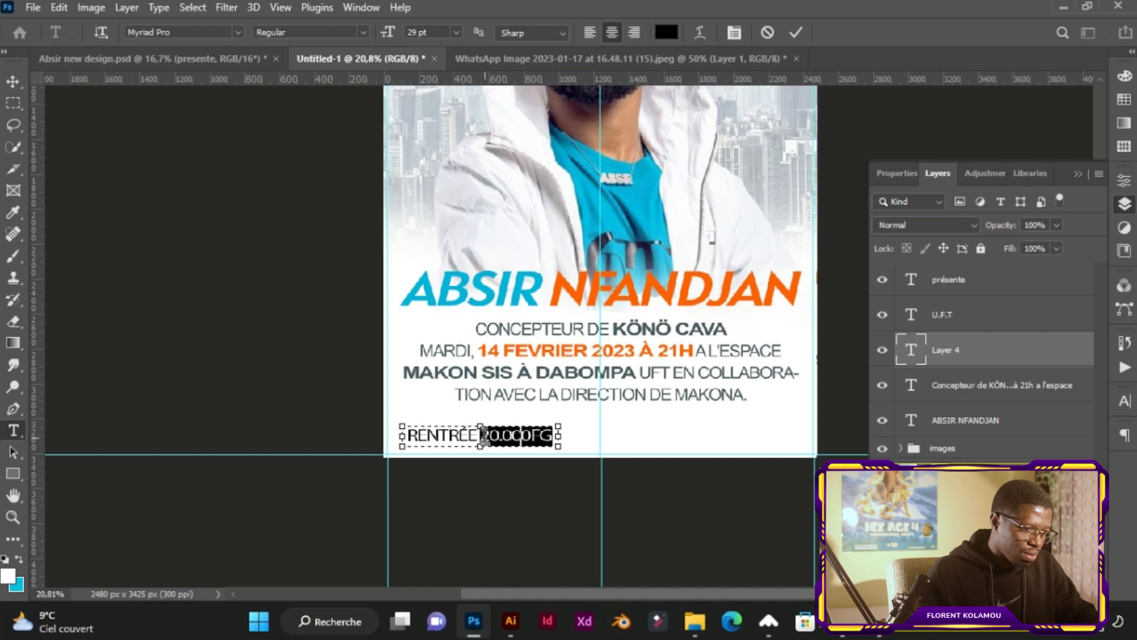
click(666, 33)
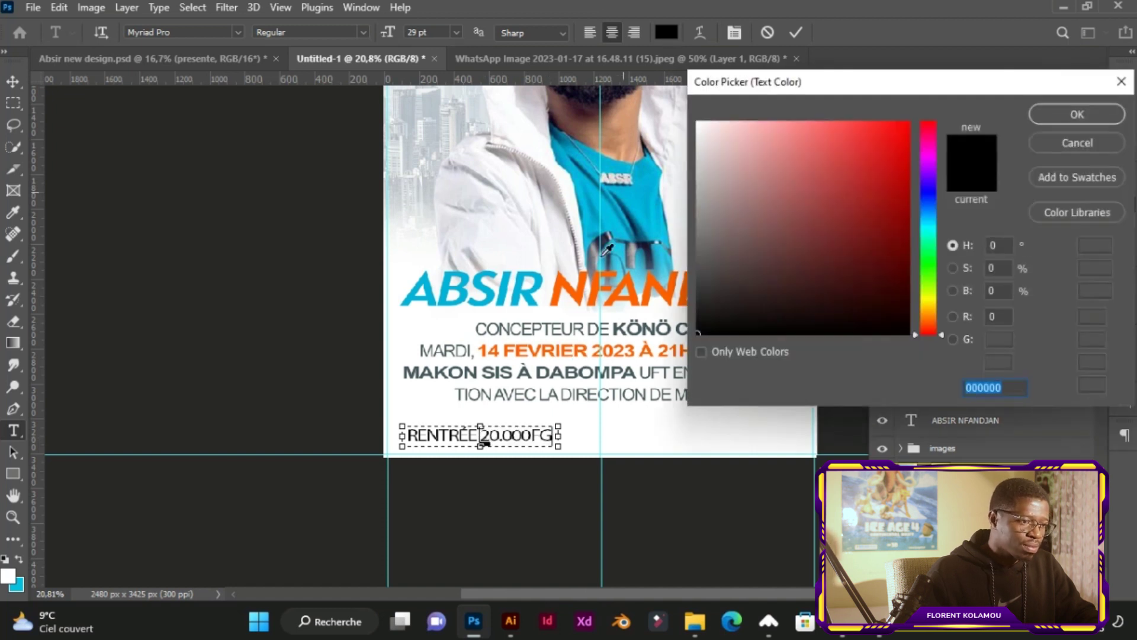
click(541, 281)
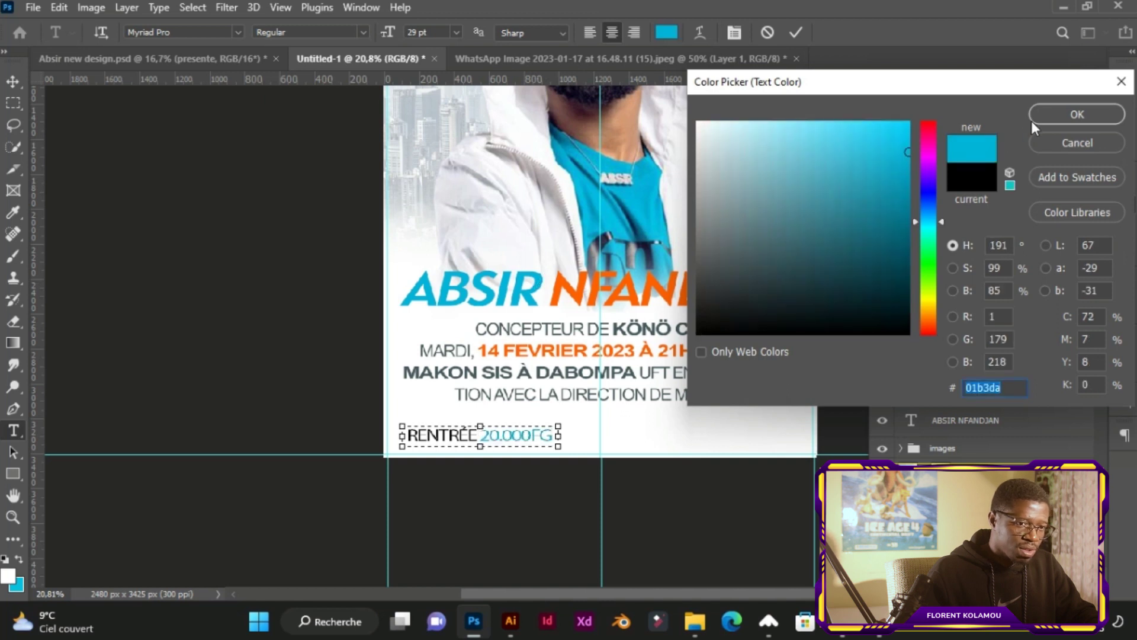
click(1047, 113)
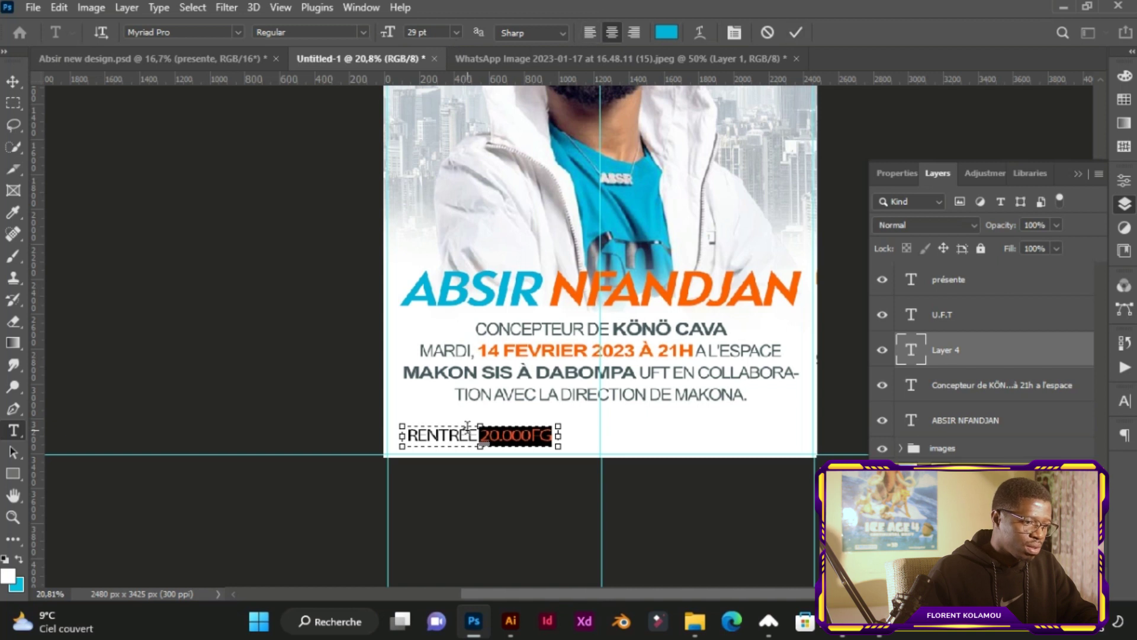
click(364, 32)
key(Escape)
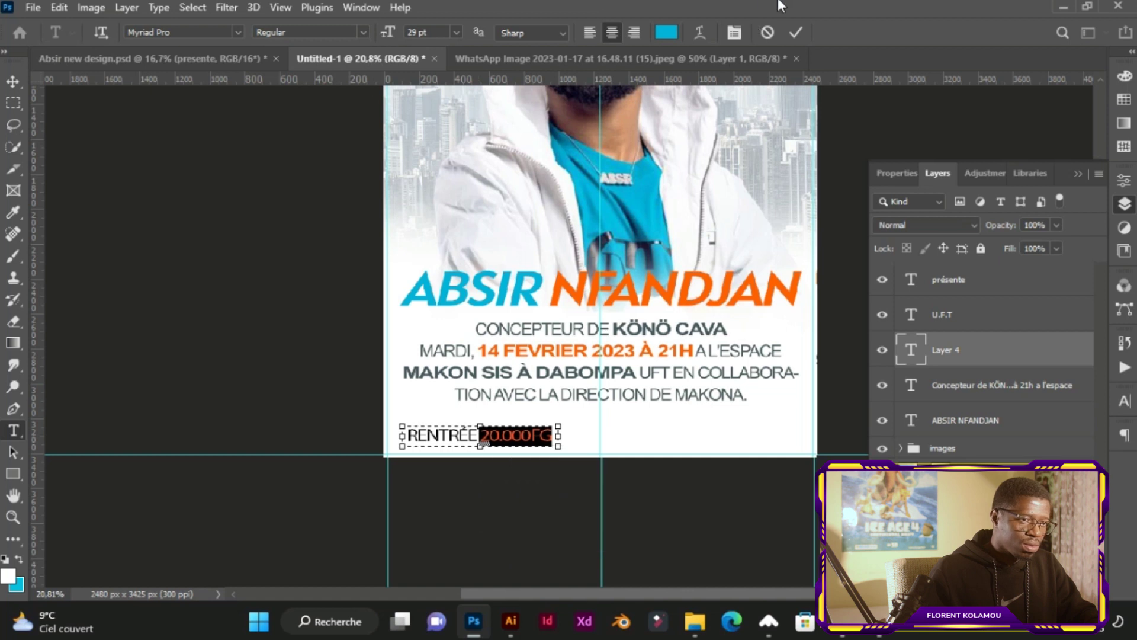
click(793, 34)
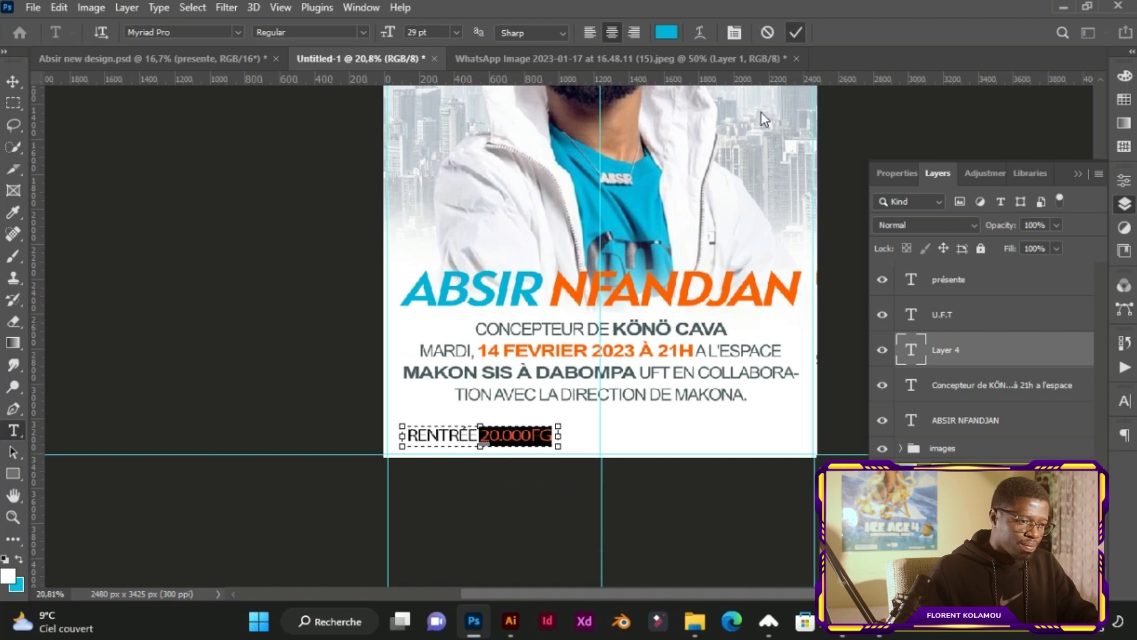
click(969, 387)
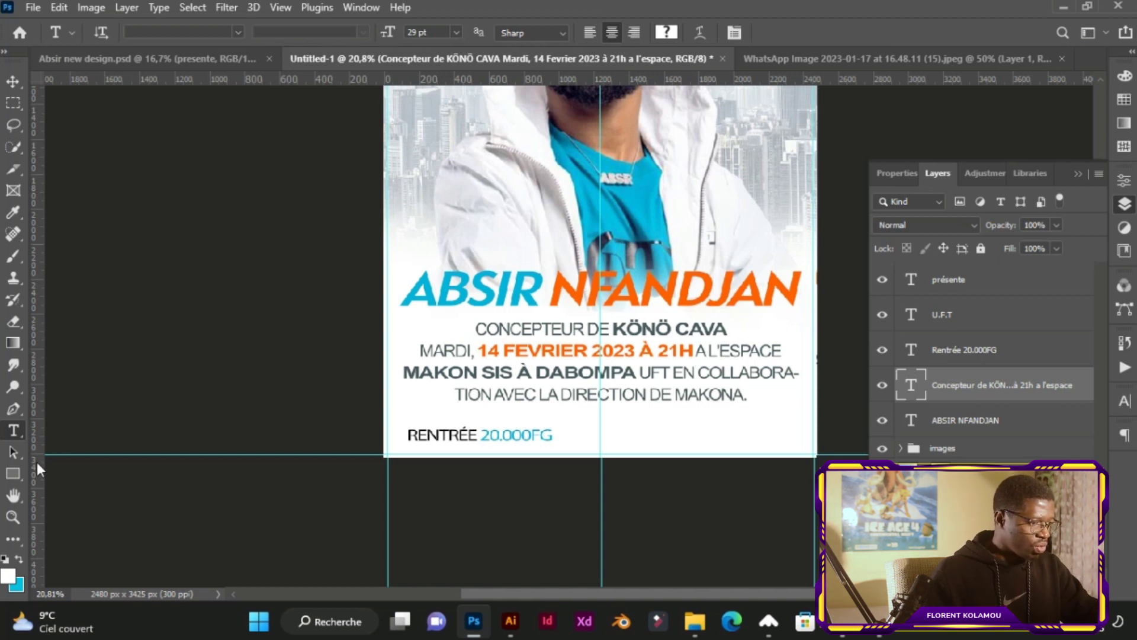
- Draw a rectangle over RENTRÉE with an orange fill and no stroke
click(15, 475)
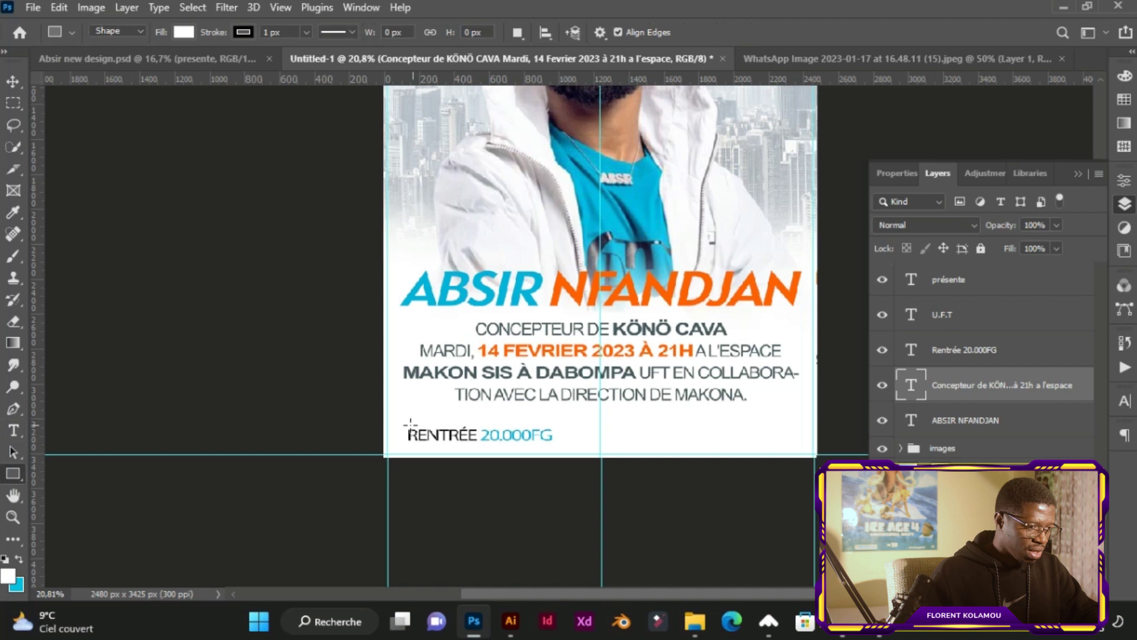
drag(405, 424, 479, 443)
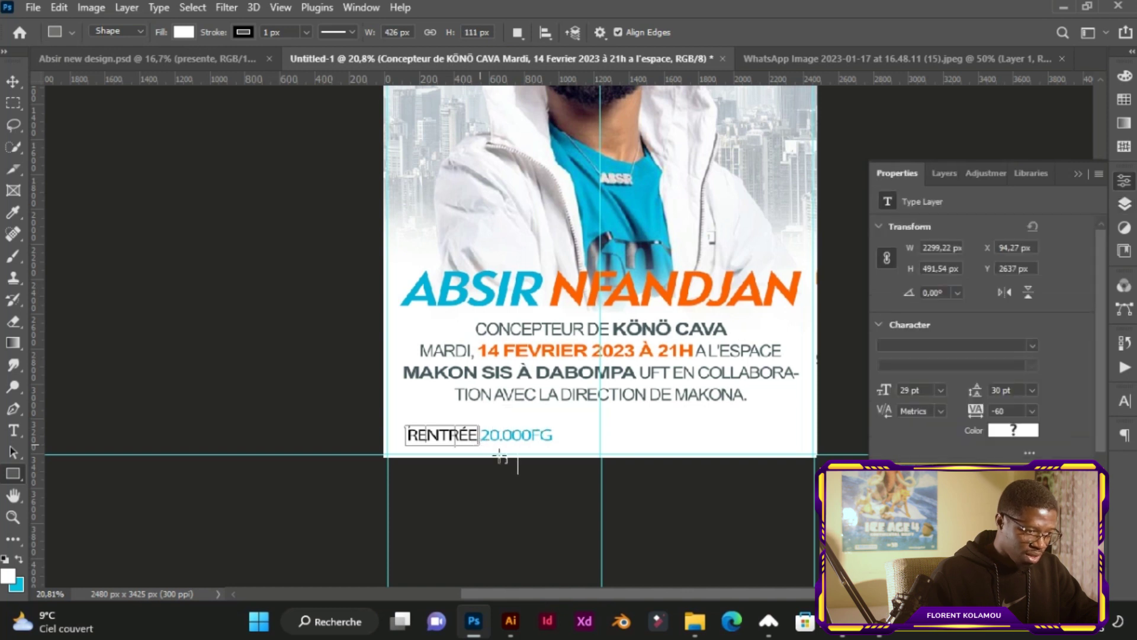
click(185, 32)
click(110, 121)
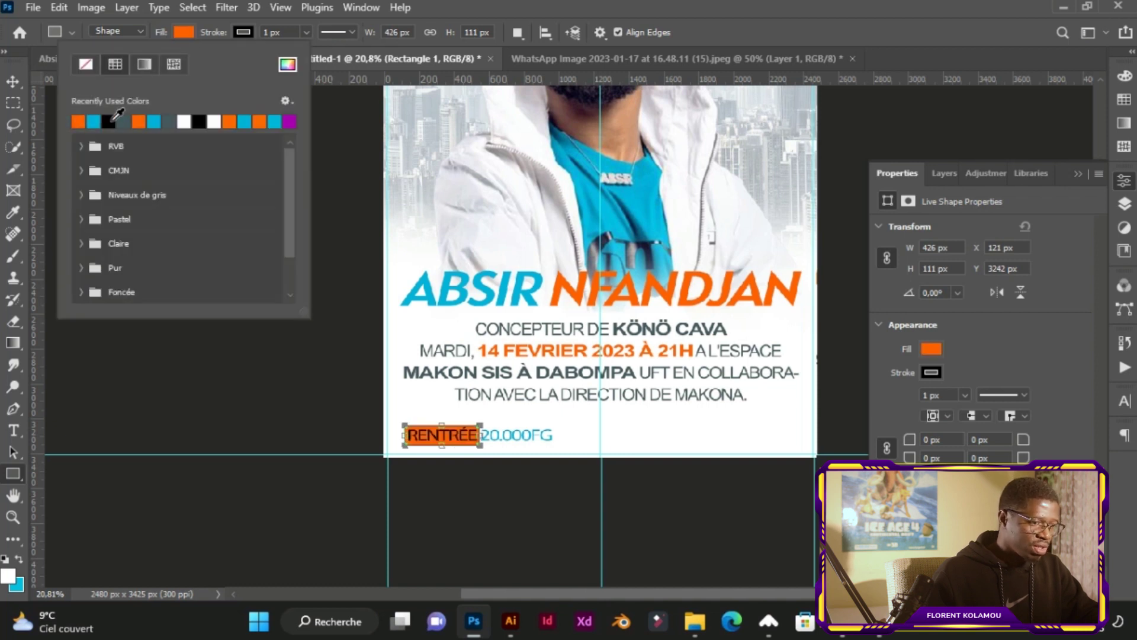
click(766, 25)
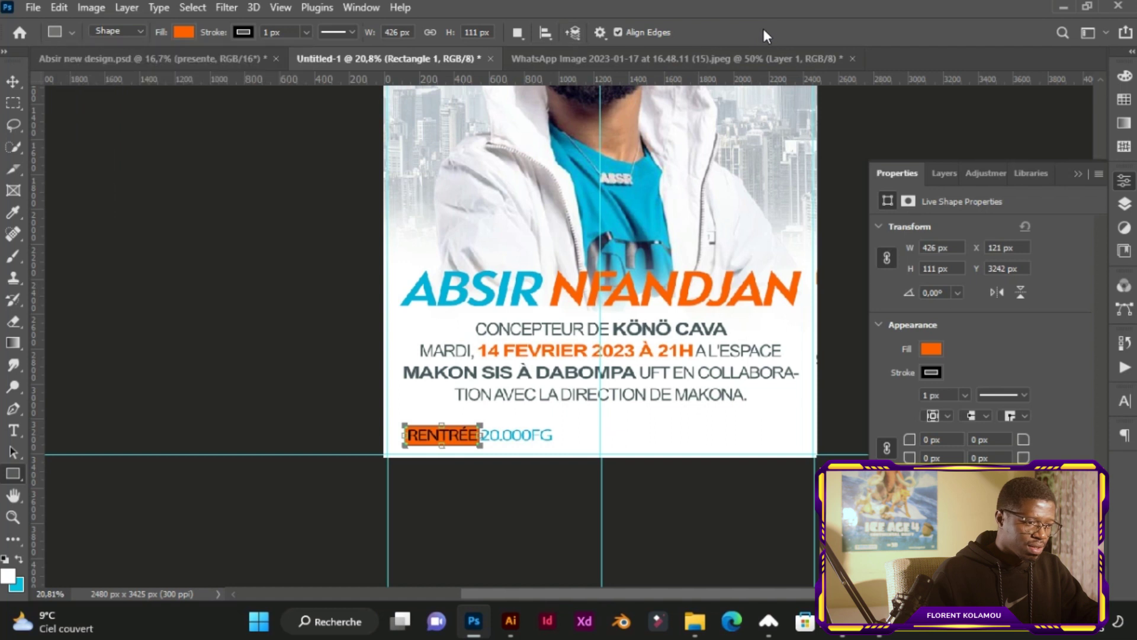
click(244, 31)
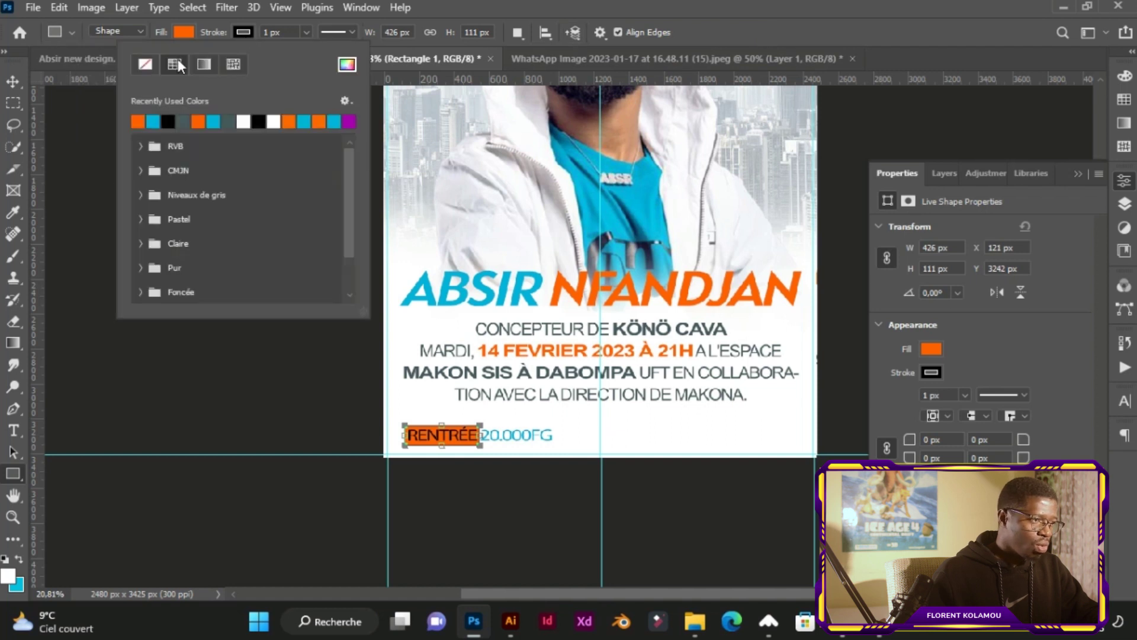
click(151, 62)
click(580, 14)
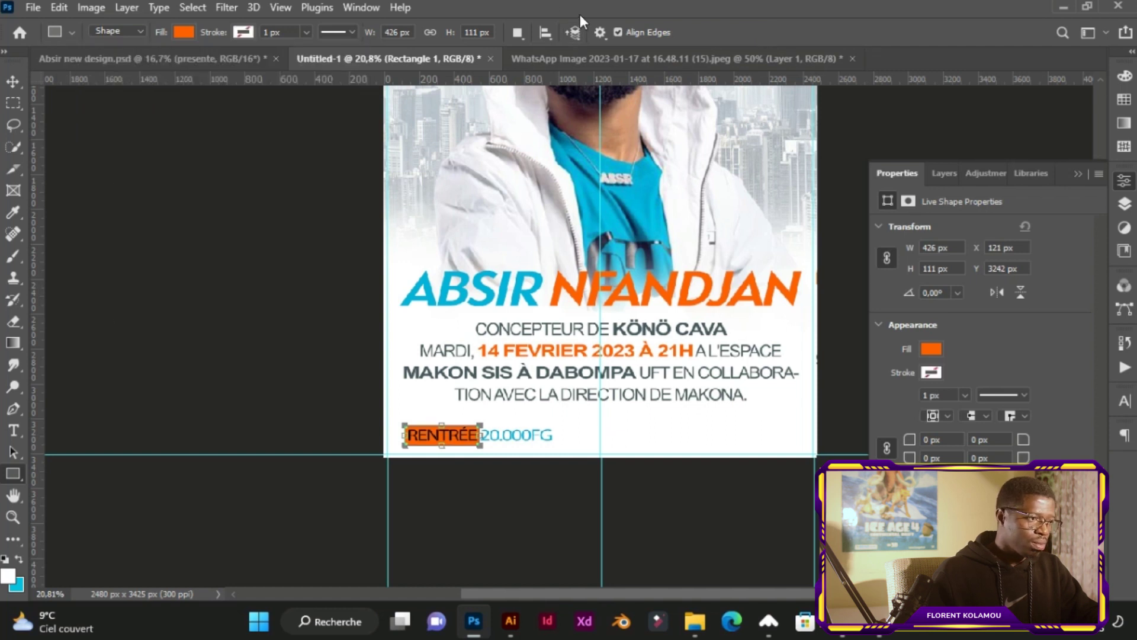
click(16, 82)
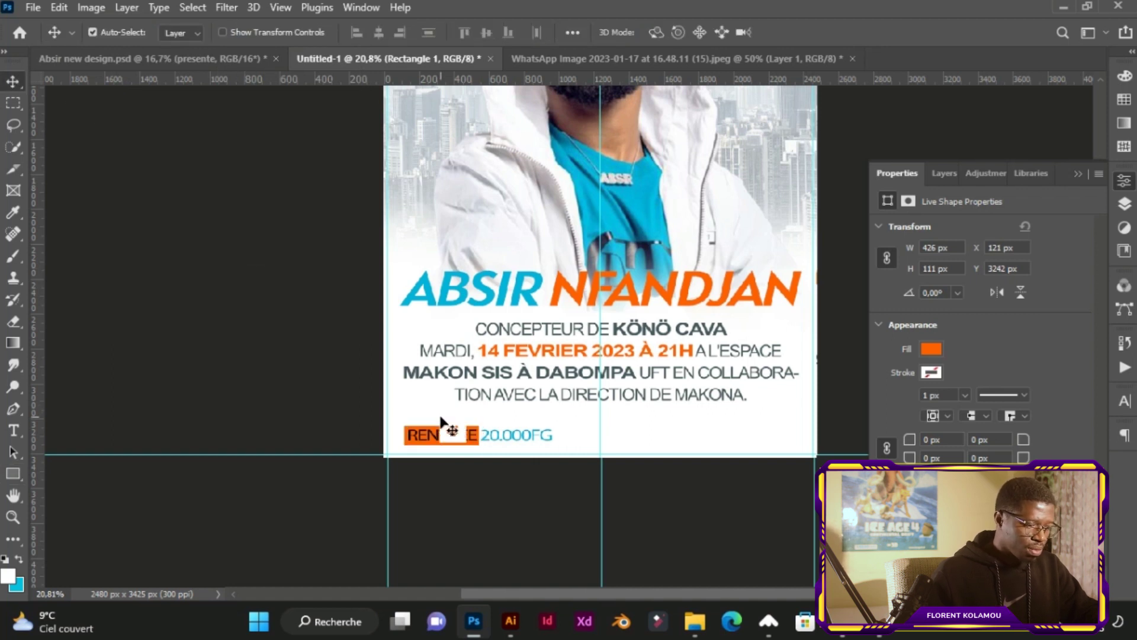
- Recolour the word RENTRÉE to white (ffffff) and commit the text
key(t)
click(444, 436)
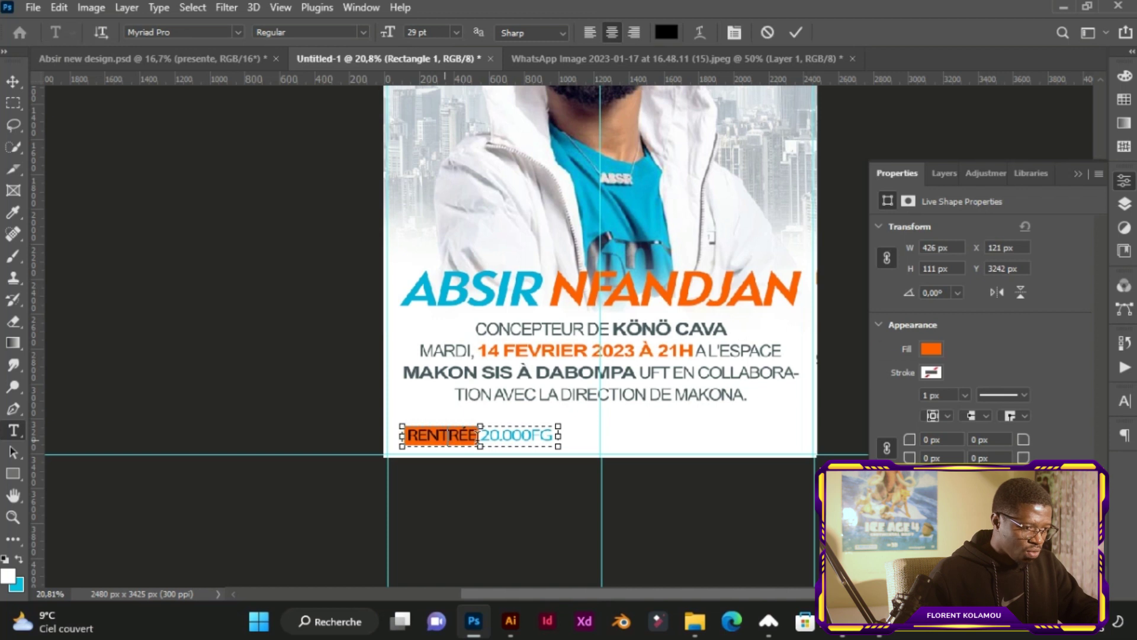
drag(413, 435, 454, 436)
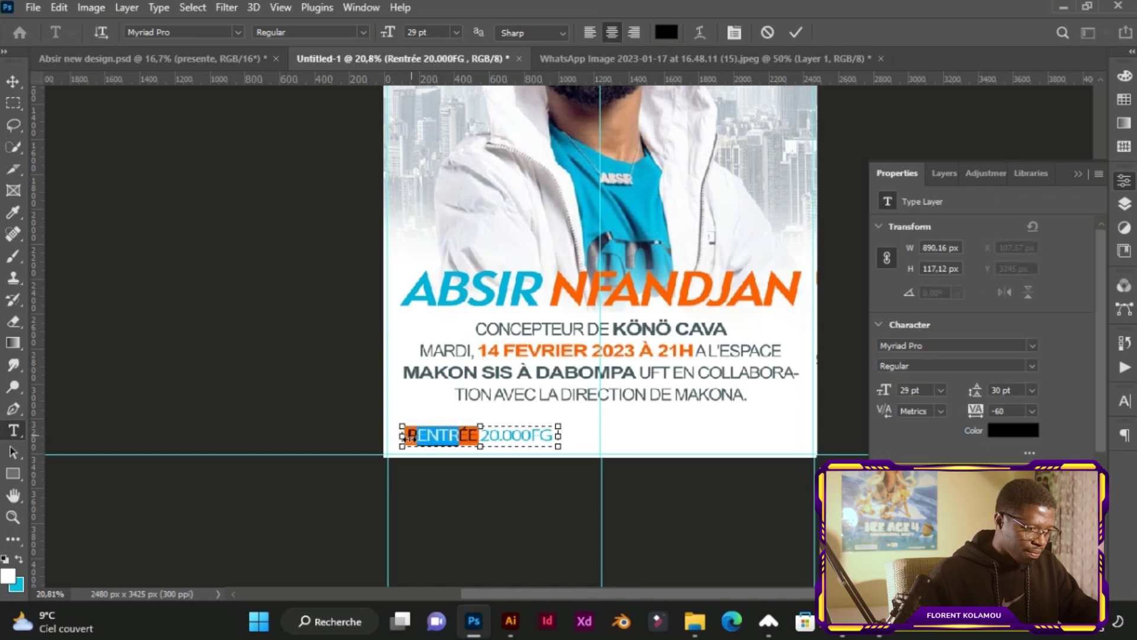
click(424, 435)
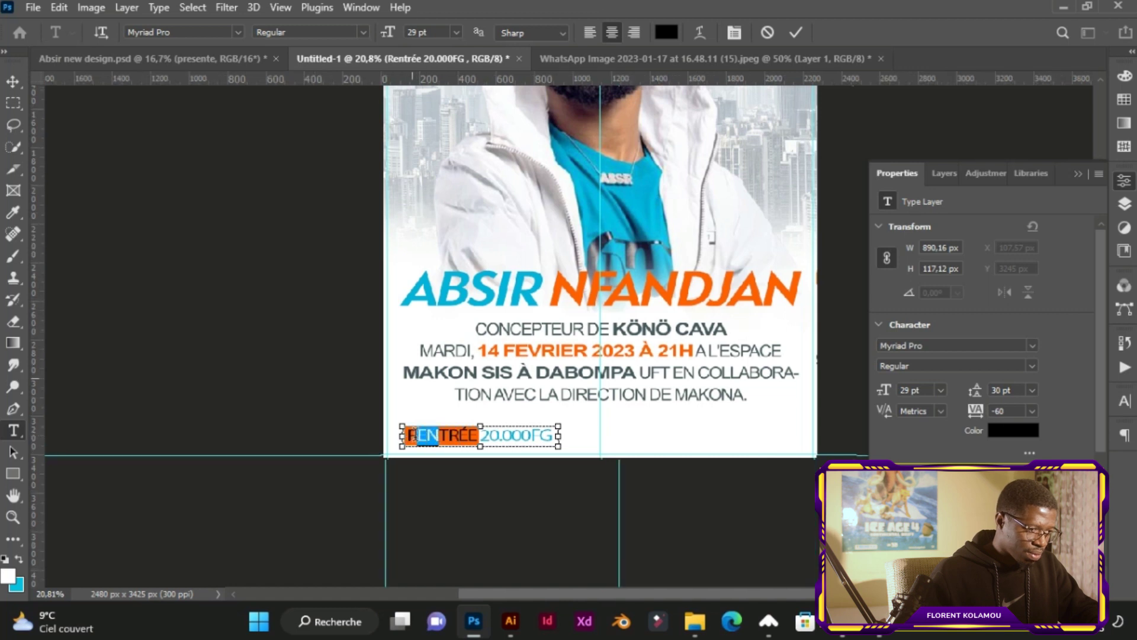
scroll(413, 436, up, 2)
scroll(417, 435, up, 2)
drag(418, 434, 535, 416)
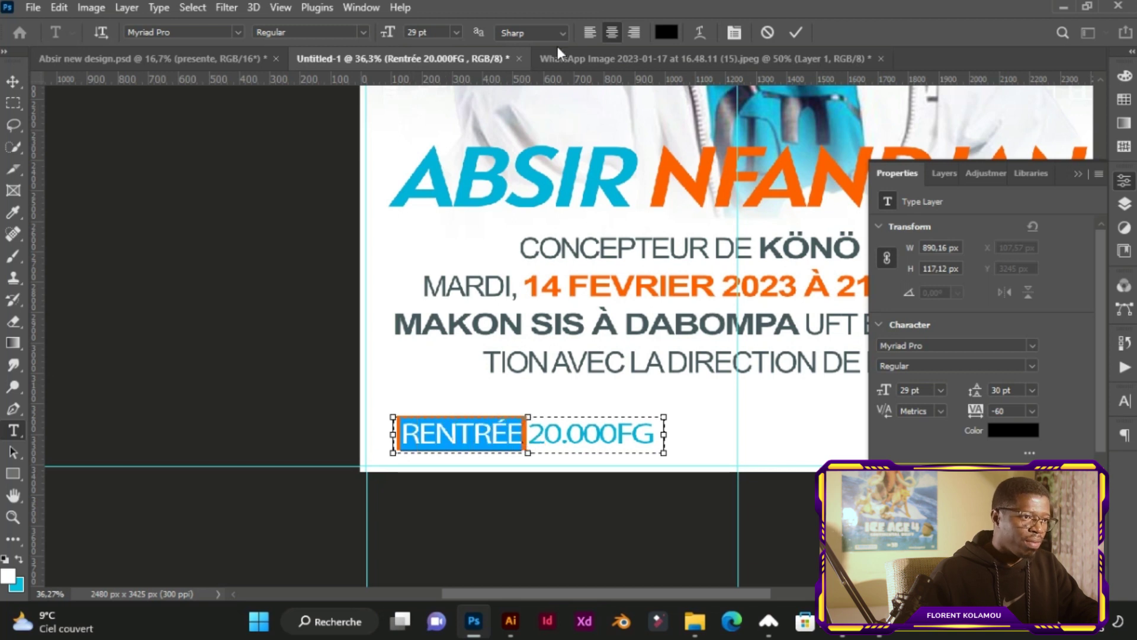
click(662, 34)
drag(734, 160, 677, 103)
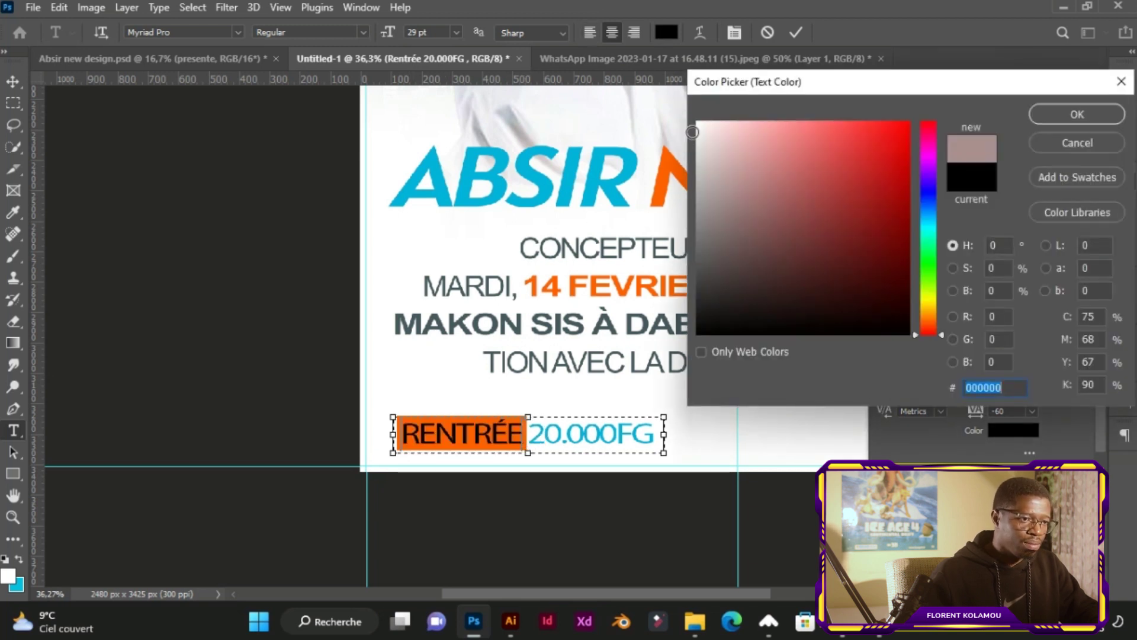
click(1063, 118)
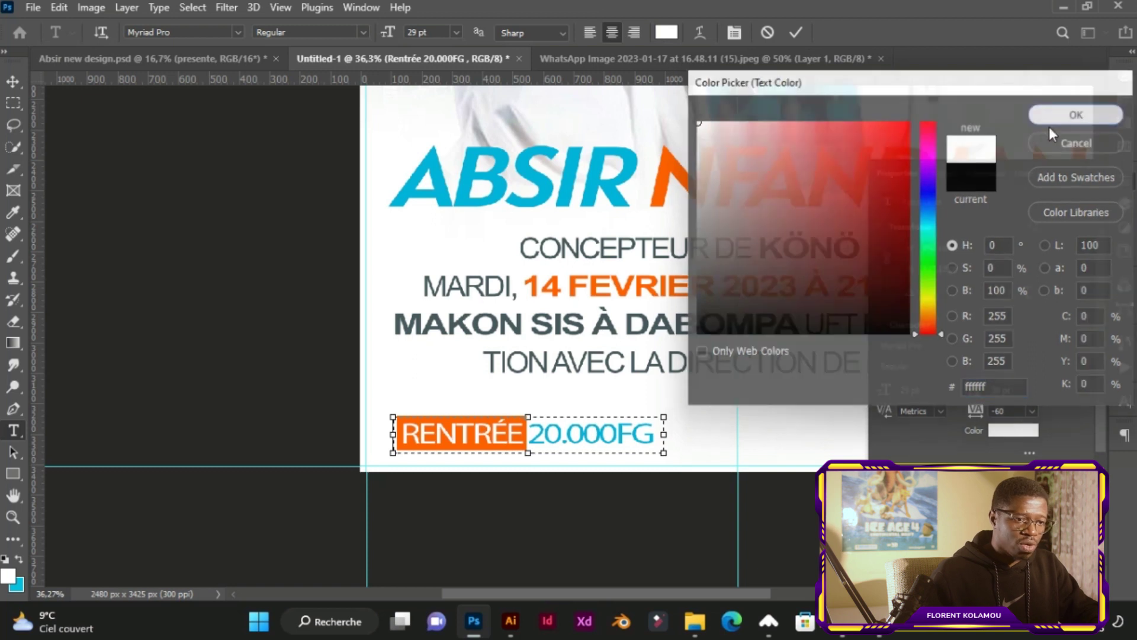
click(1077, 174)
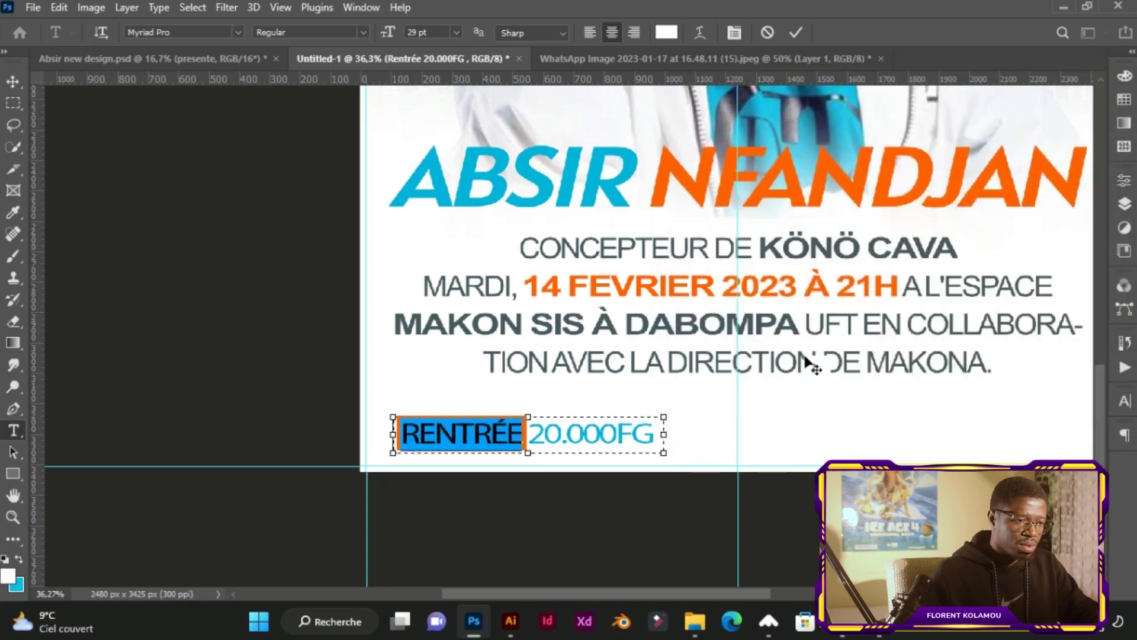
scroll(761, 376, down, 2)
scroll(762, 376, down, 2)
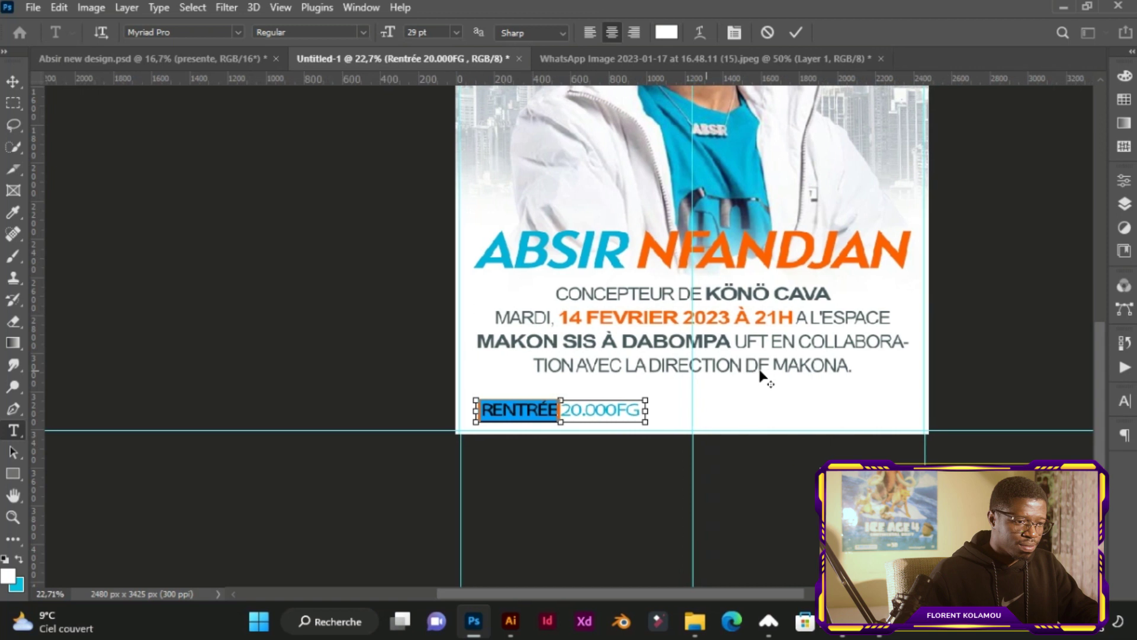
click(795, 32)
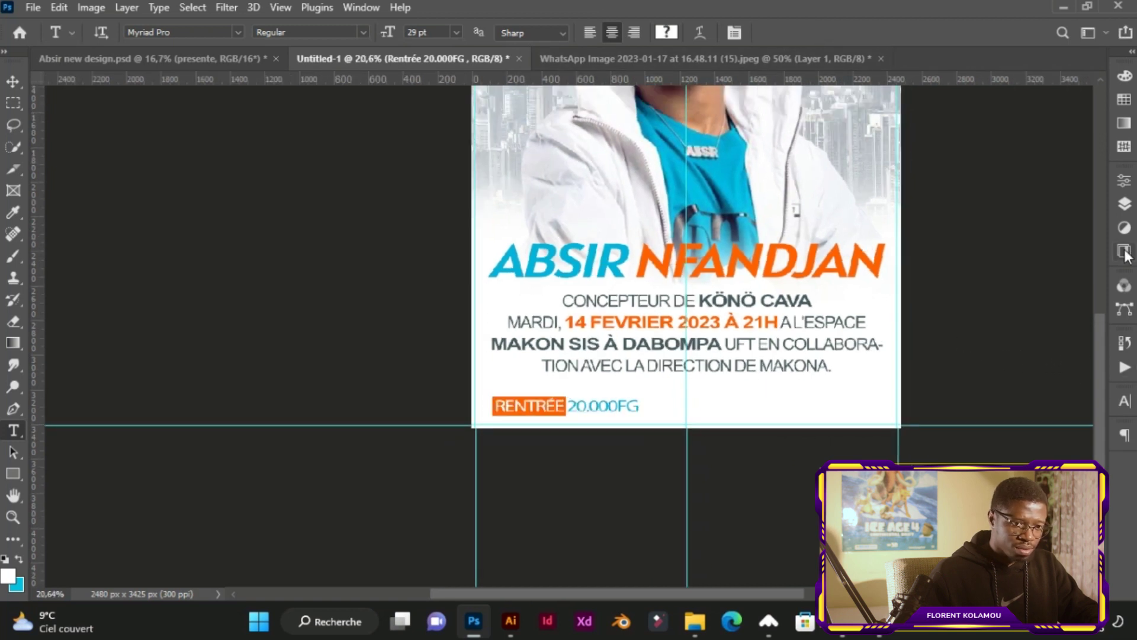
- Select Rectangle 1 with the price text and nudge both up slightly
click(1129, 206)
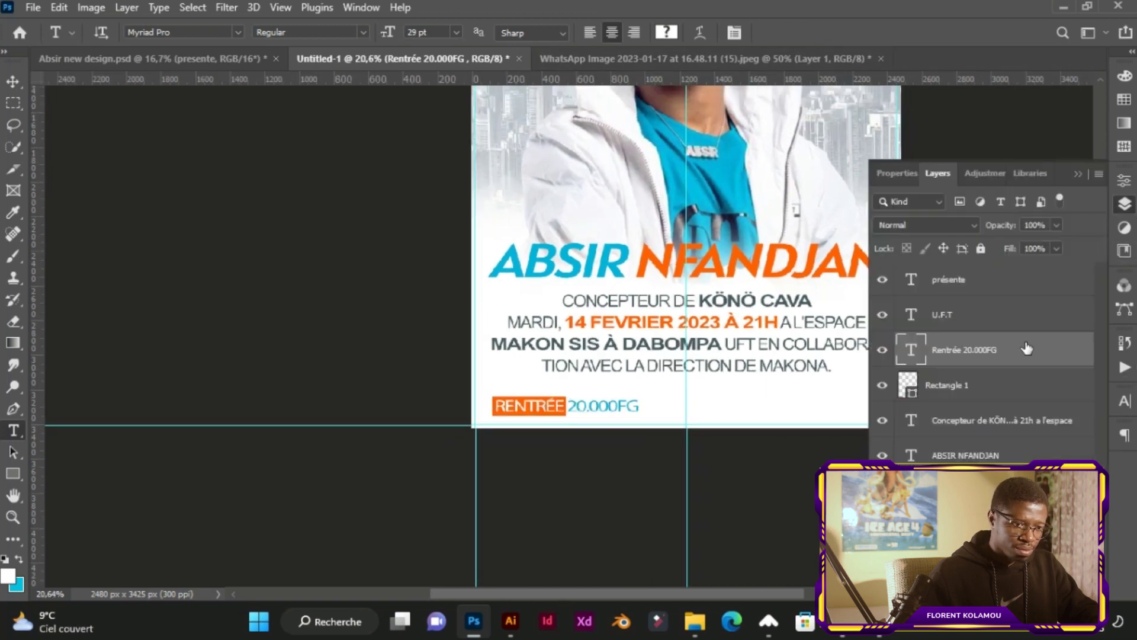
shift+click(962, 391)
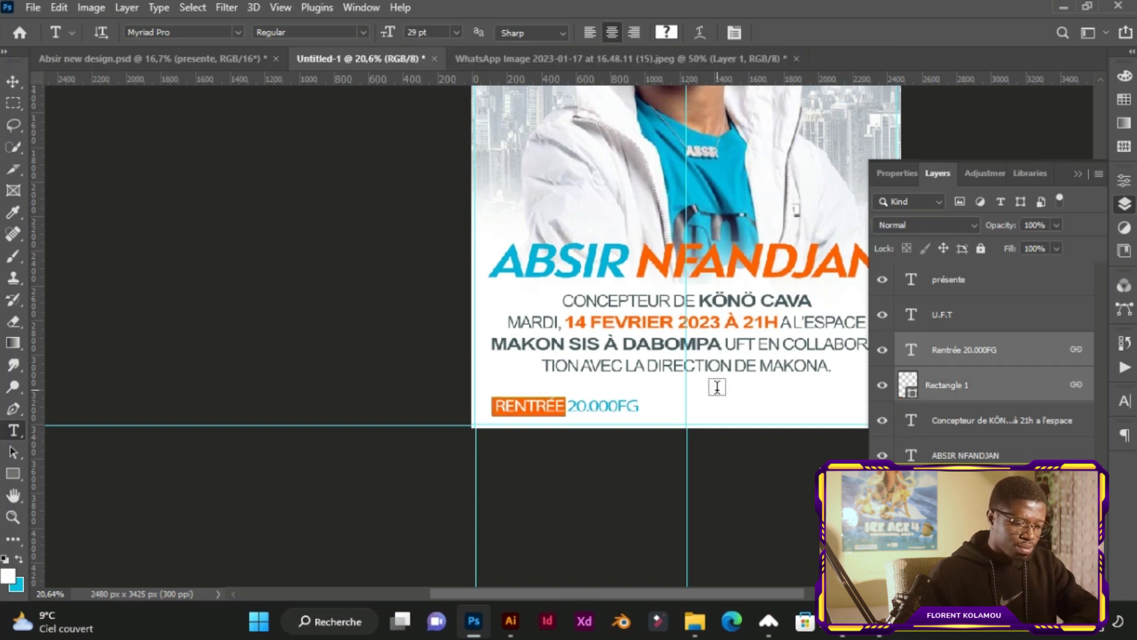
key(v)
key(Up)
key(Up)
key(Up)
key(Up)
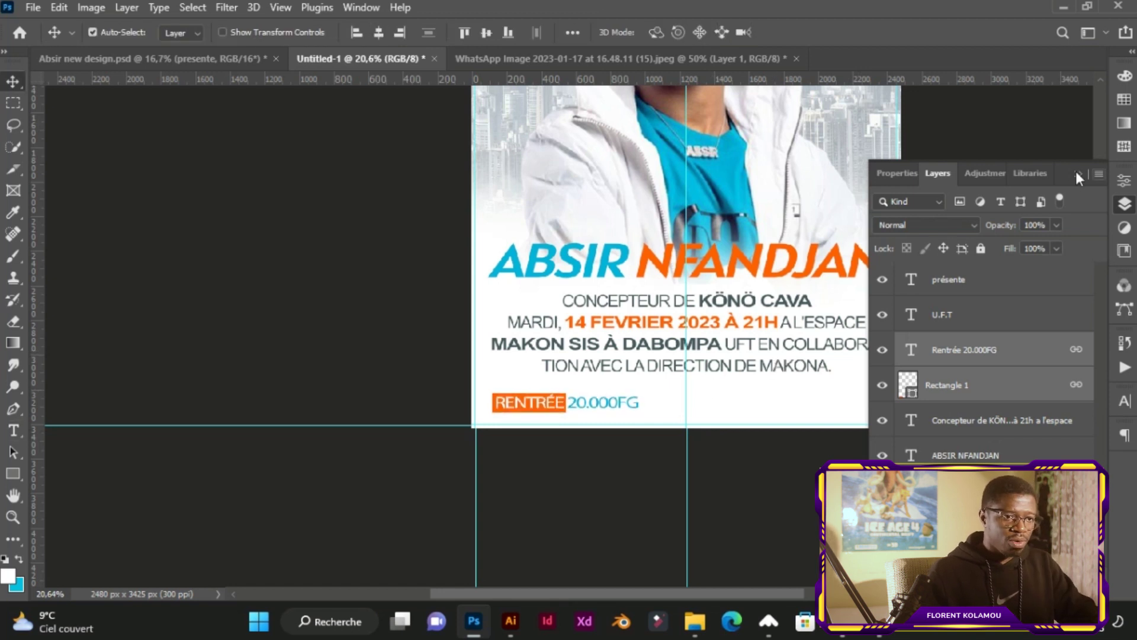
click(1077, 173)
- Select the 'Management MANSA RECORD' line in Notepad, then minimise Notepad
key(alt+Tab)
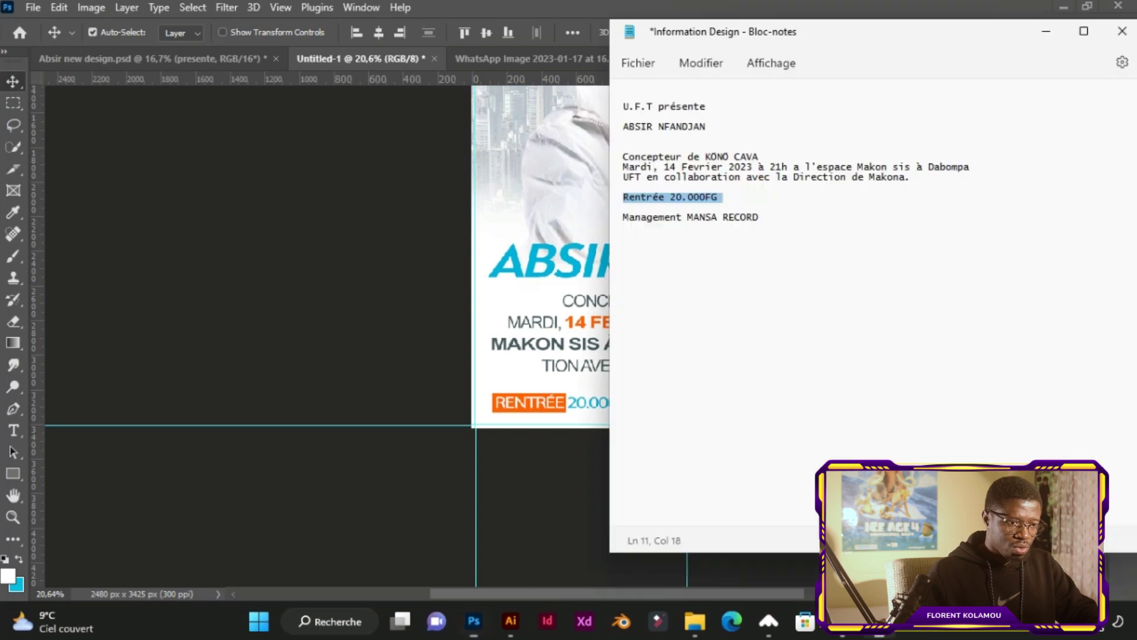
click(770, 217)
drag(771, 216, 623, 218)
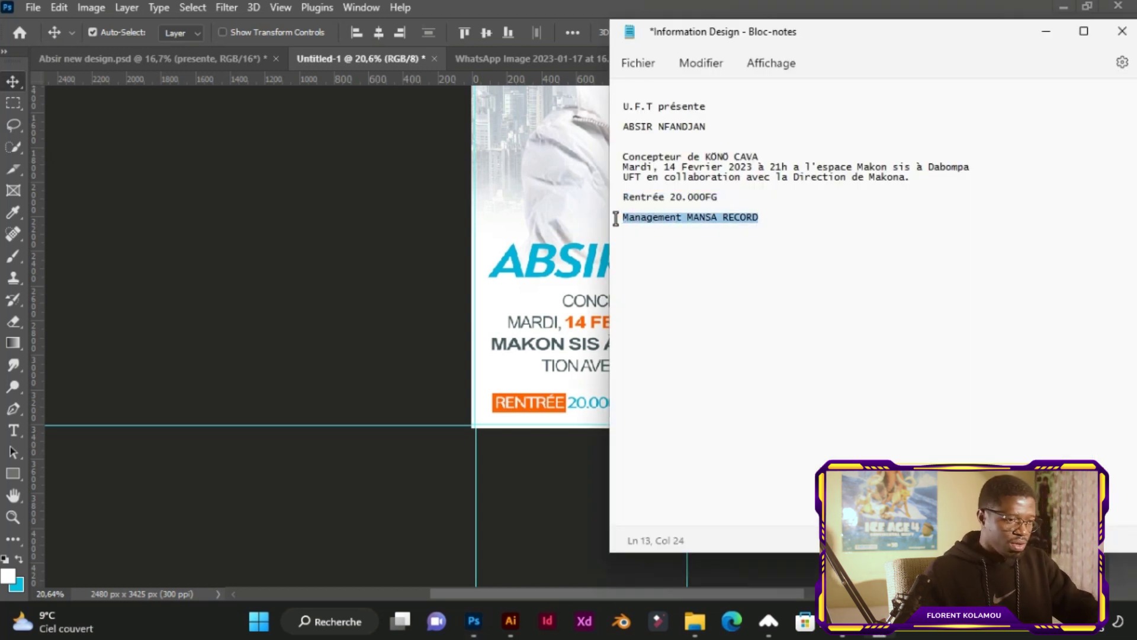
click(1045, 37)
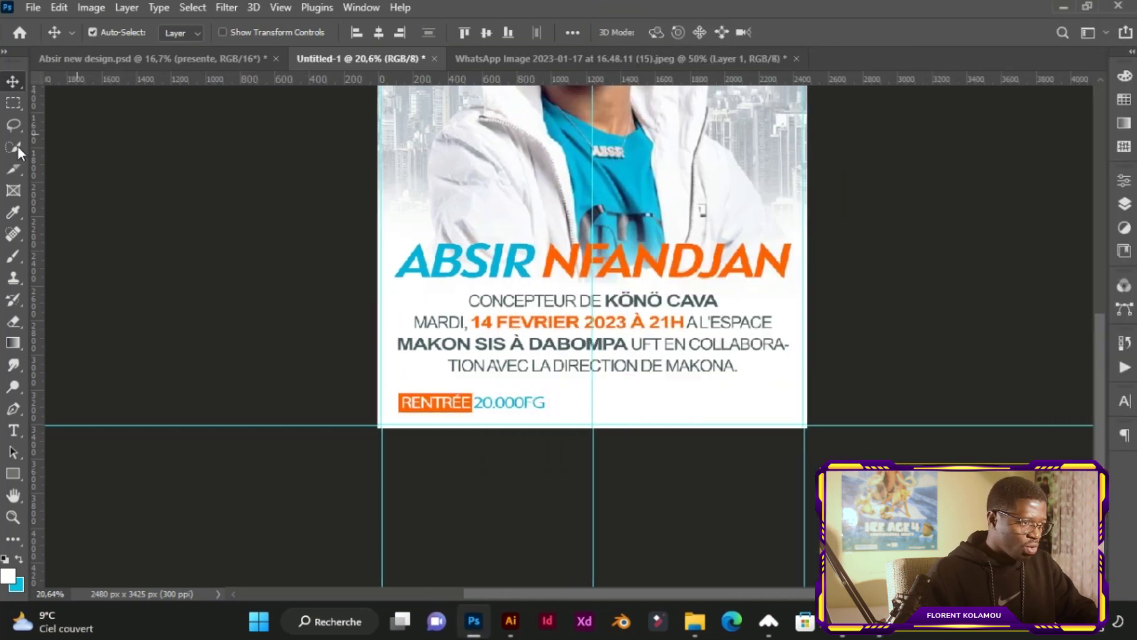
- Create a smaller 19 pt MANAGEMENT MANSA RECORD text box at the poster's bottom right
key(t)
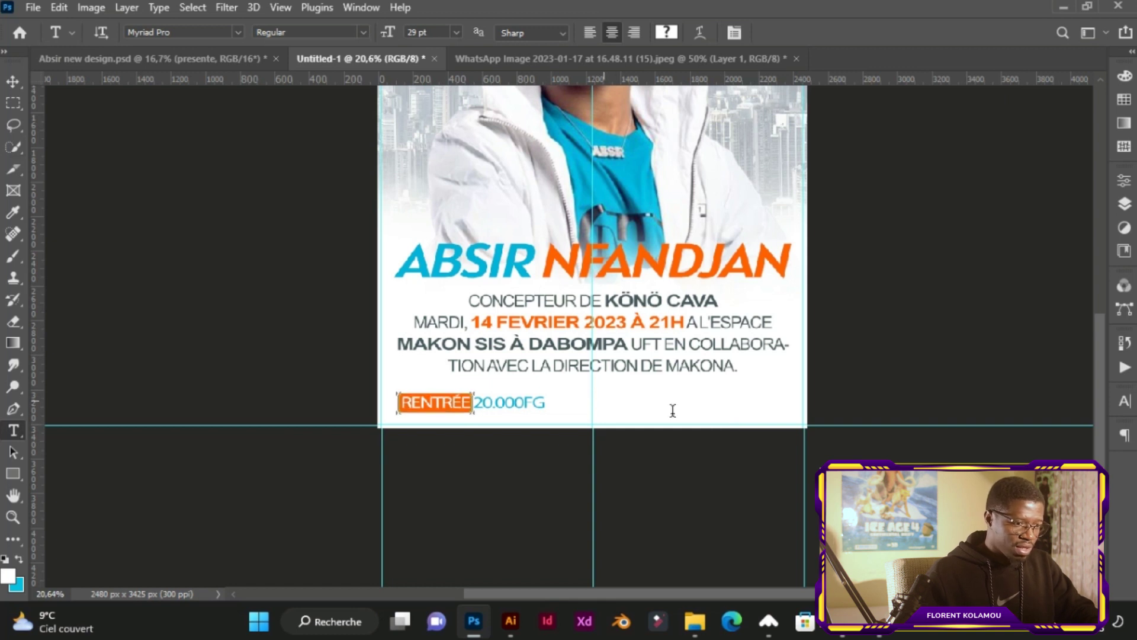
click(602, 403)
click(767, 33)
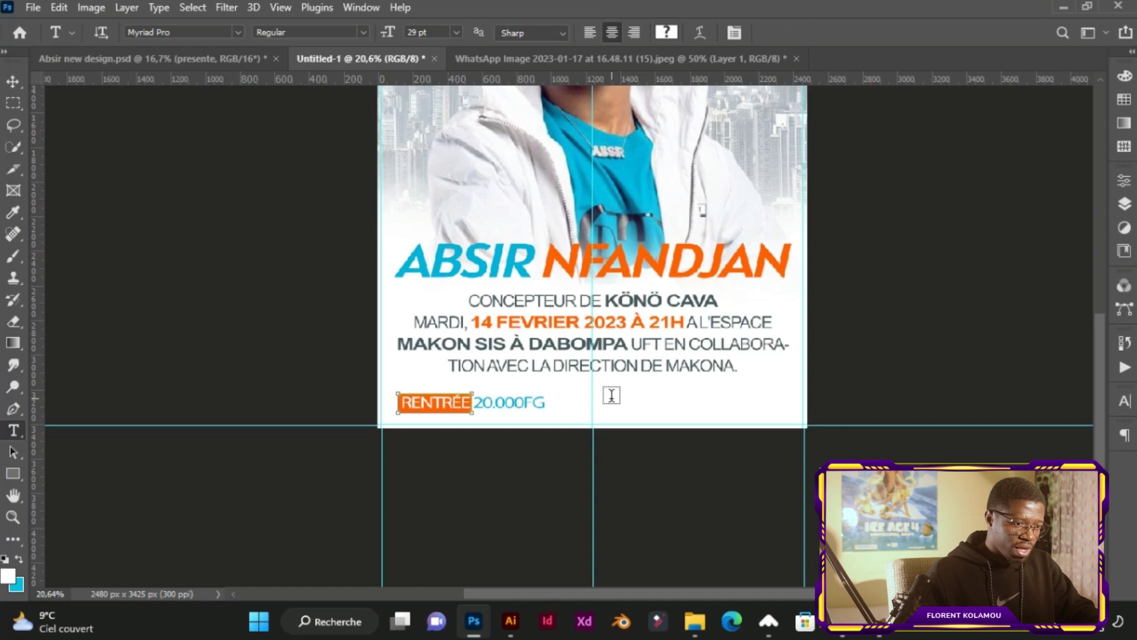
drag(615, 404, 788, 408)
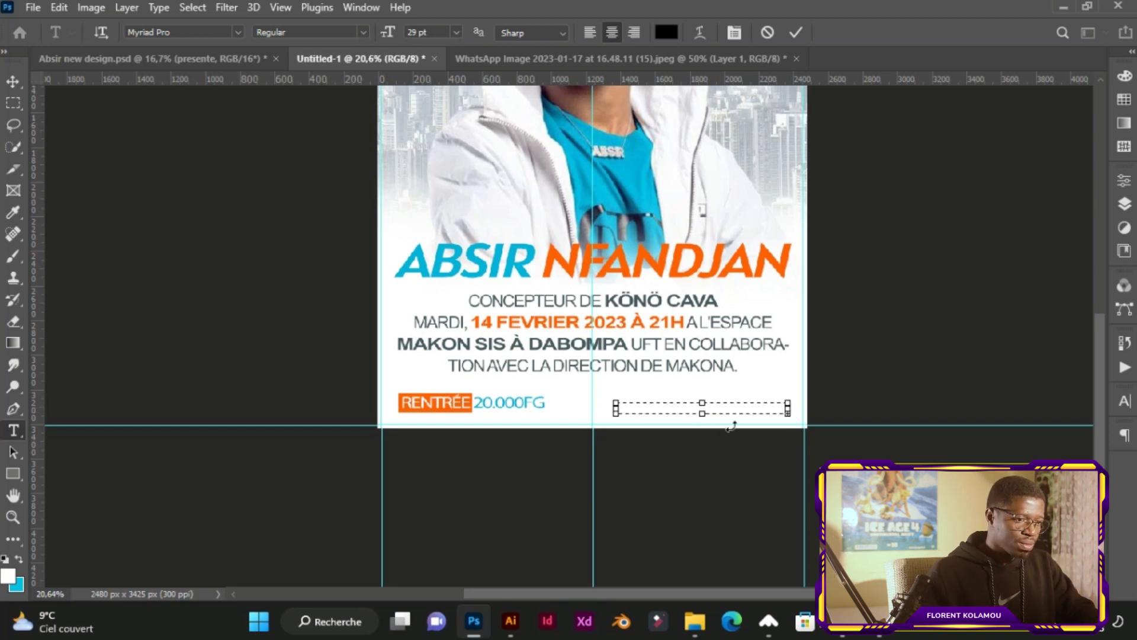
drag(704, 401, 702, 392)
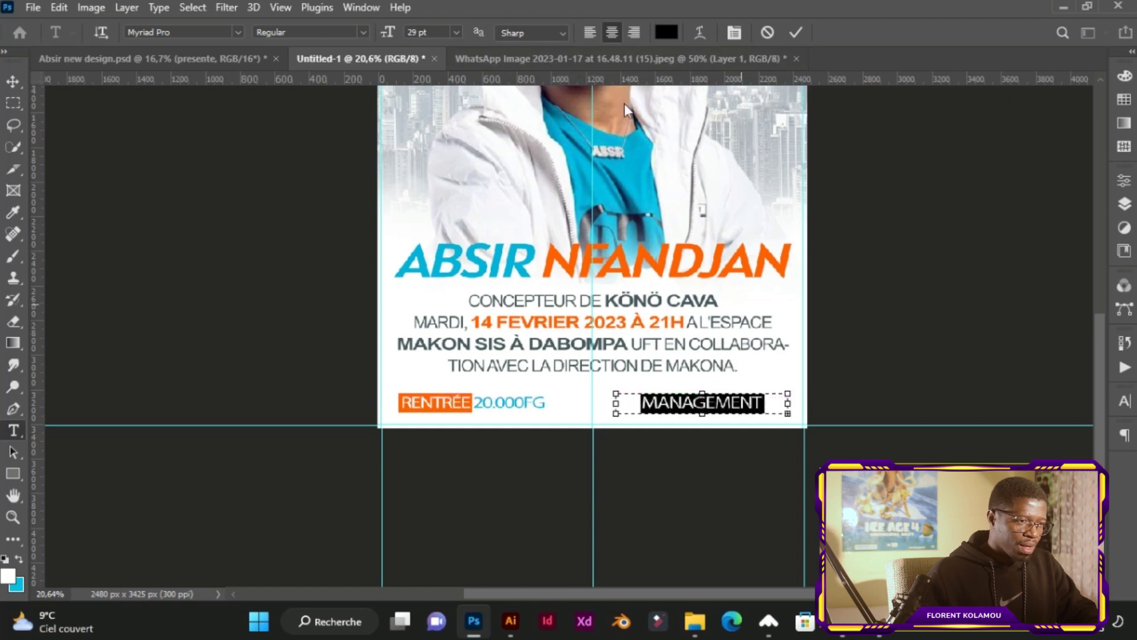
text(MANSA)
click(415, 33)
key(Down)
key(Down)
key(Down)
key(Down)
key(Down)
key(Down)
key(Down)
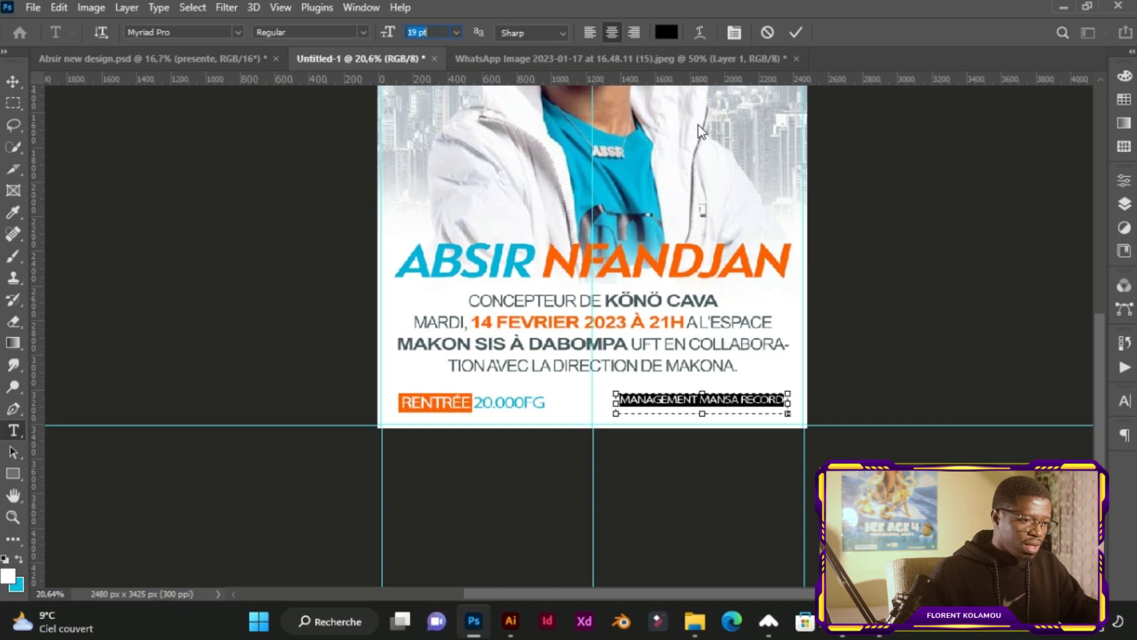
- Colour the credit with the grey-blue sampled from the body text and commit it
click(667, 32)
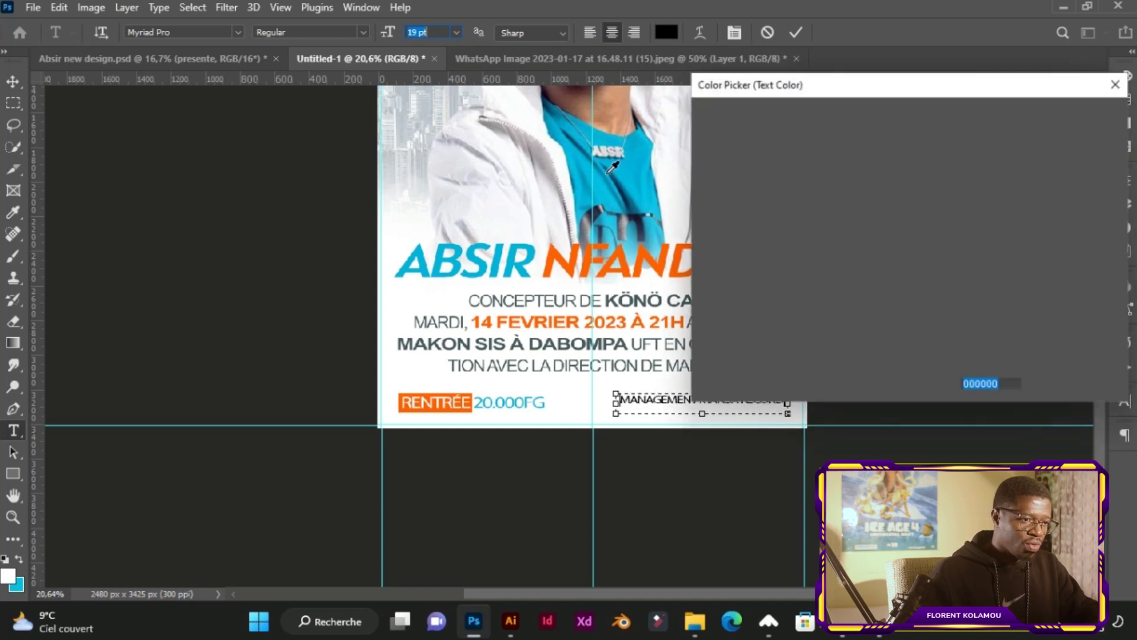
key(alt)
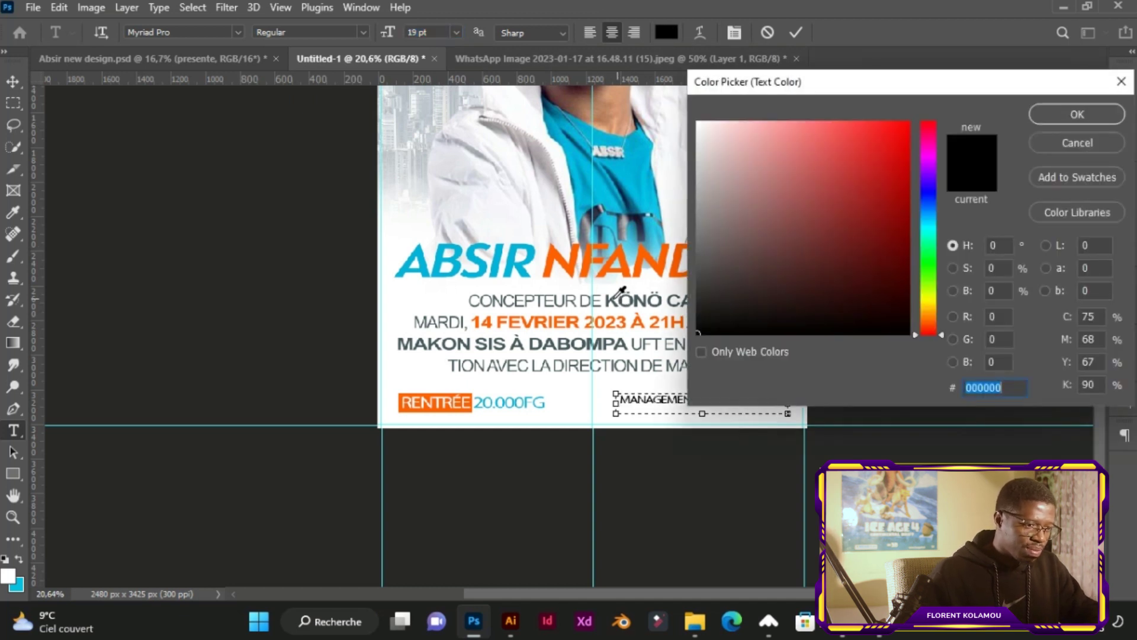
click(656, 288)
click(1064, 116)
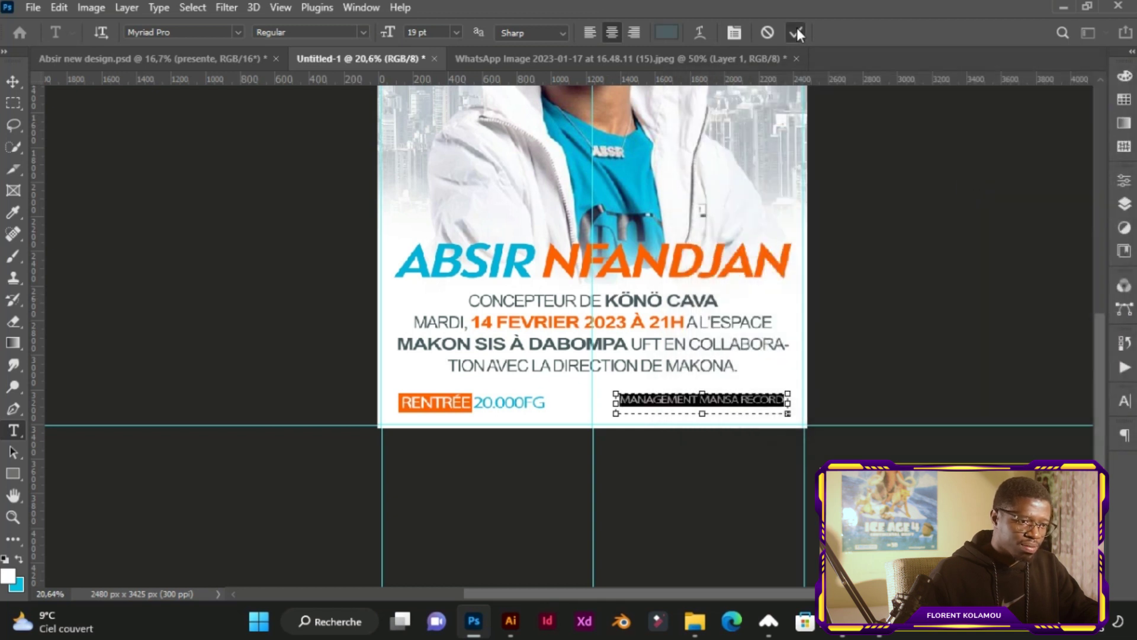
click(797, 30)
scroll(710, 379, up, 1)
scroll(718, 383, up, 1)
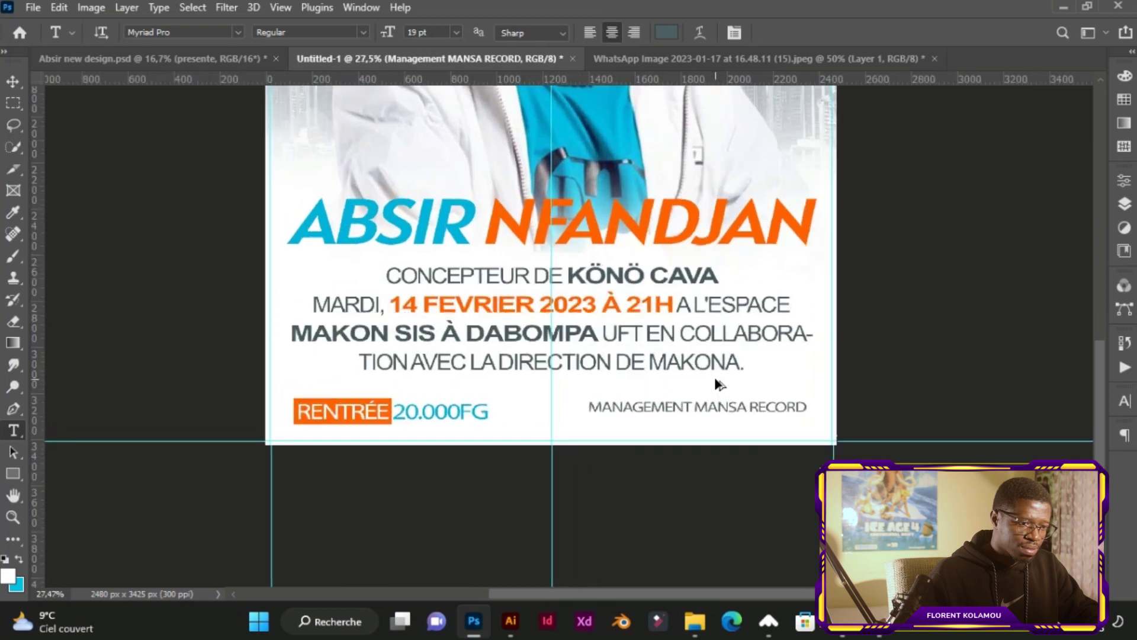
scroll(718, 384, up, 1)
scroll(718, 384, up, 1)
scroll(717, 383, down, 1)
scroll(718, 384, down, 2)
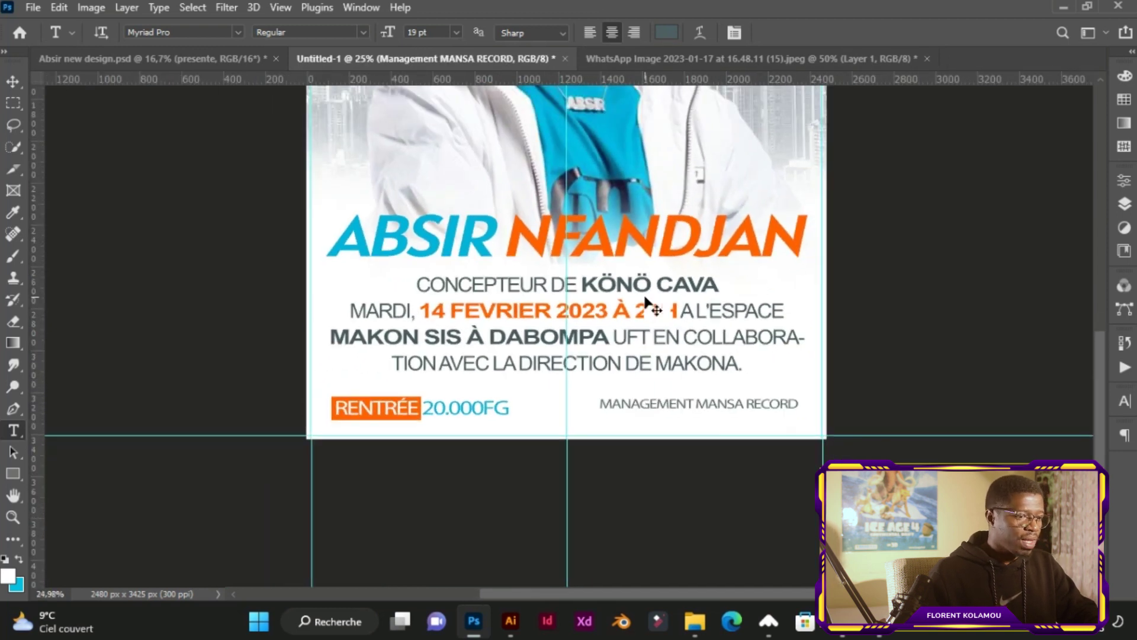
scroll(649, 308, down, 1)
scroll(648, 308, up, 1)
scroll(649, 308, up, 1)
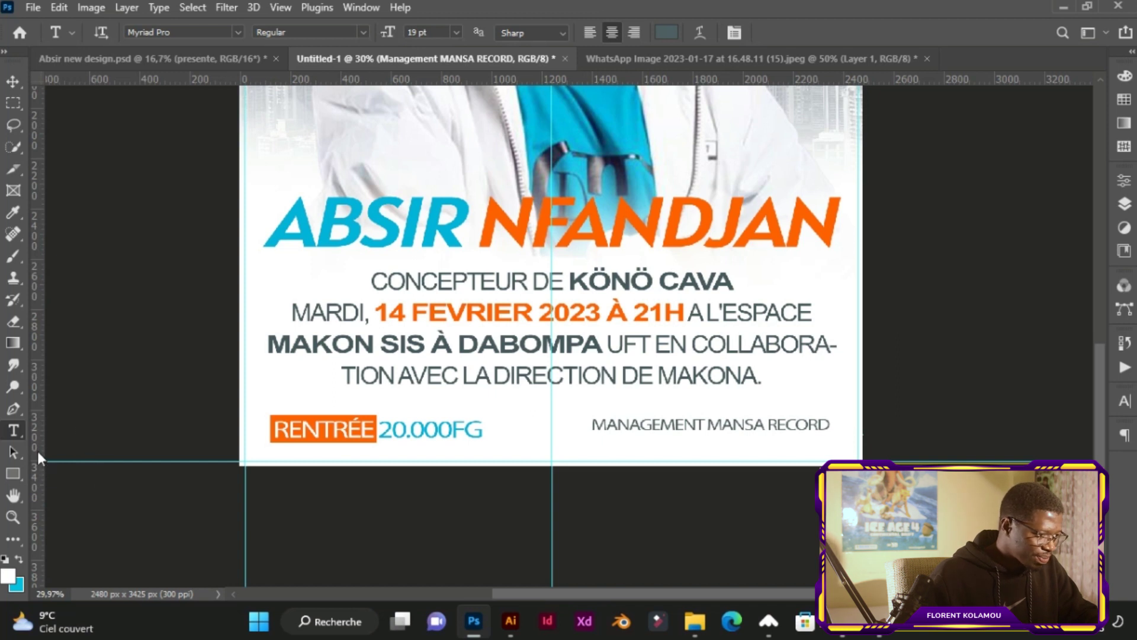
- Draw a horizontal line under the MANAGEMENT MANSA RECORD credit
click(14, 474)
key(shift+u)
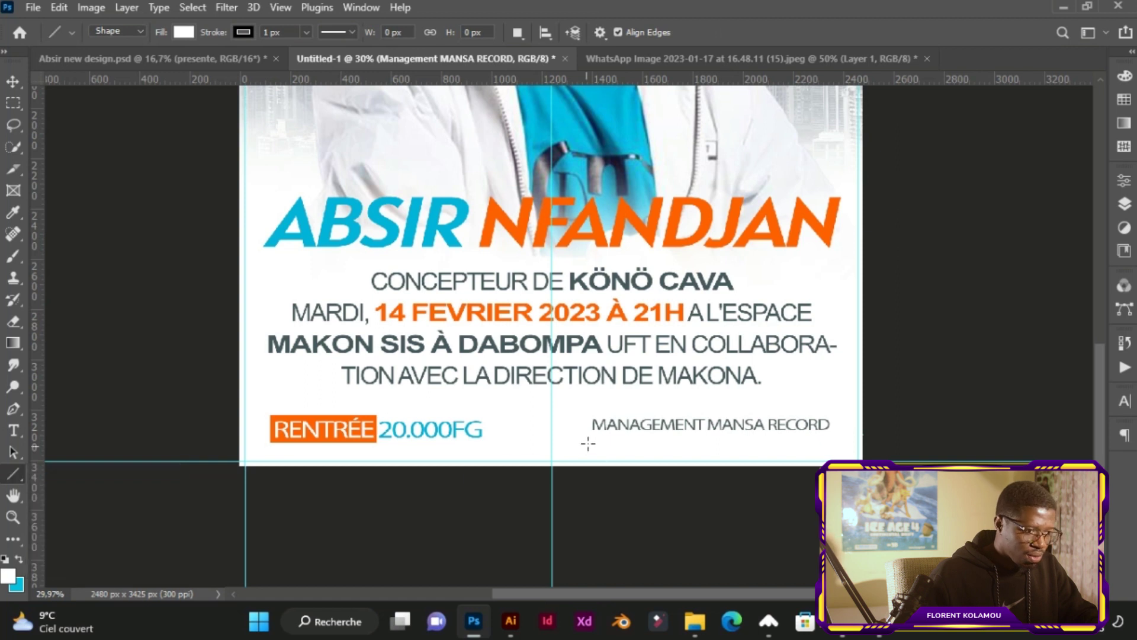
scroll(593, 432, up, 3)
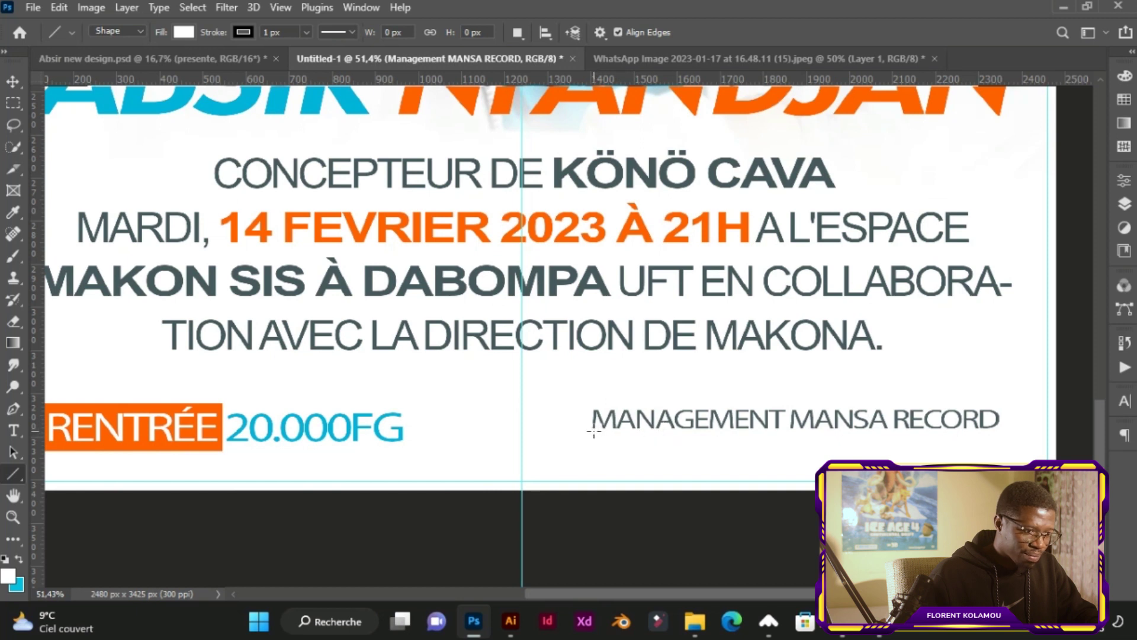
drag(593, 432, 998, 429)
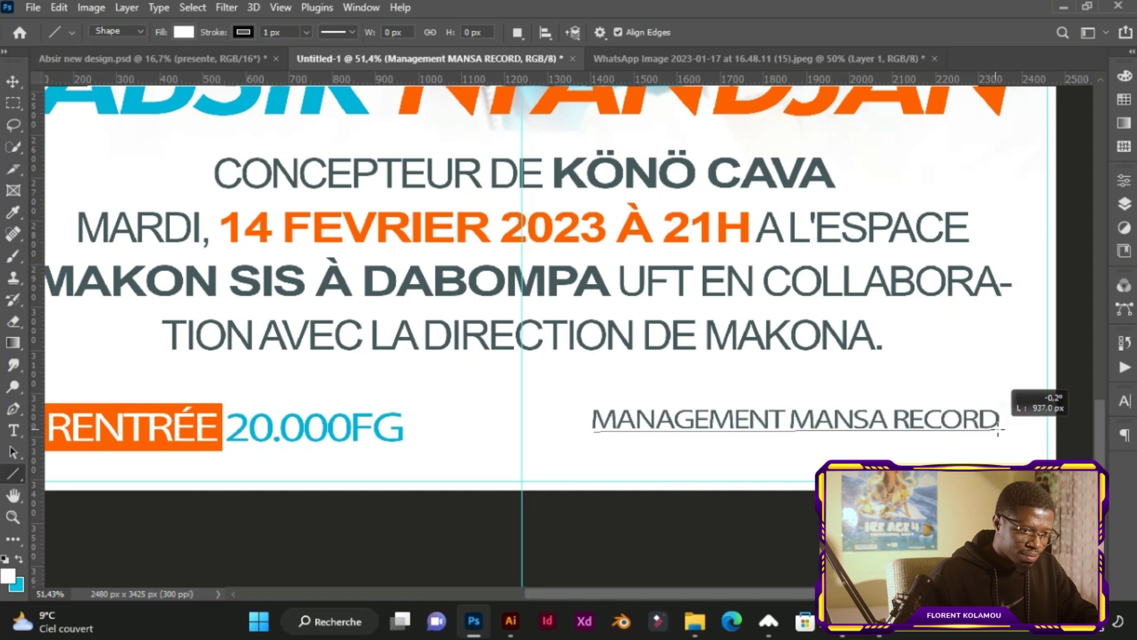
drag(999, 431, 999, 431)
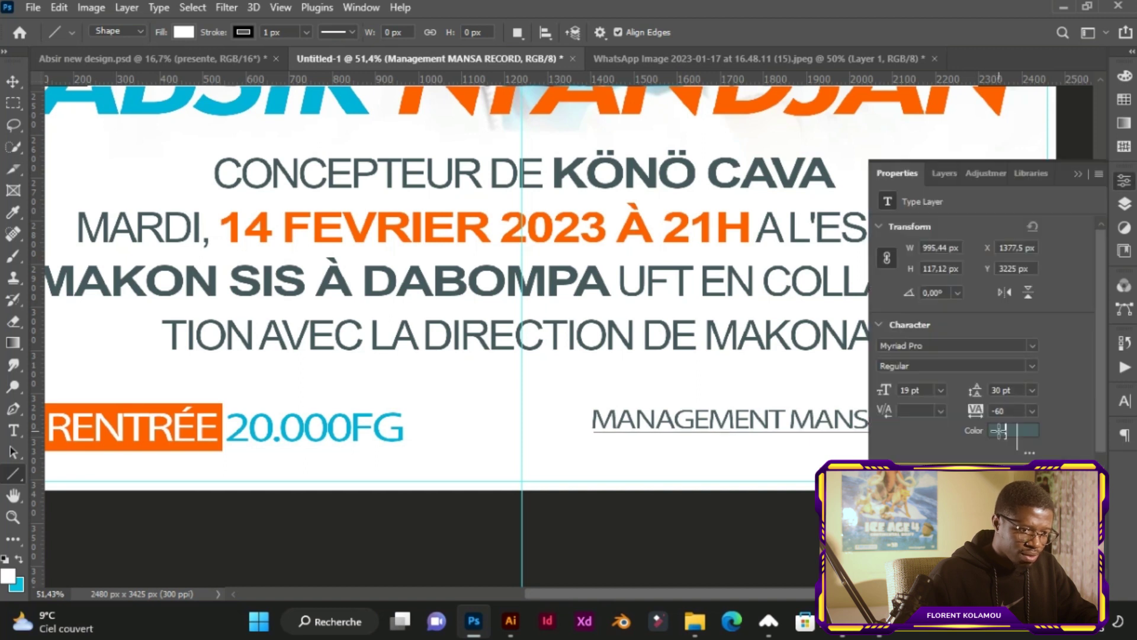
- Give the line no fill and a 5 px orange stroke
click(184, 33)
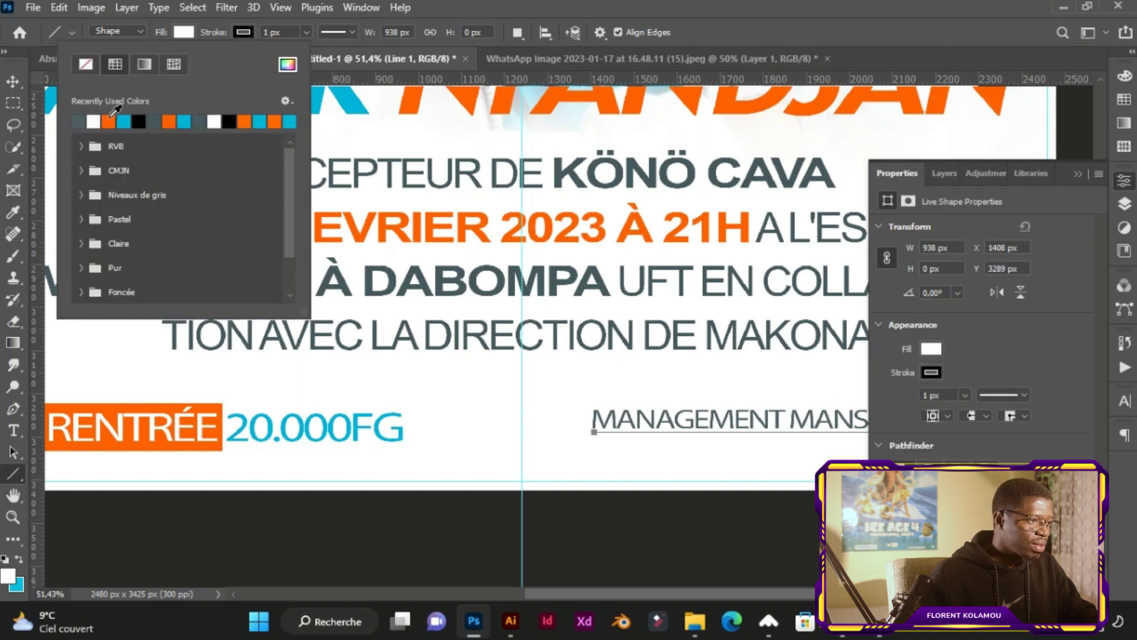
click(109, 121)
click(187, 32)
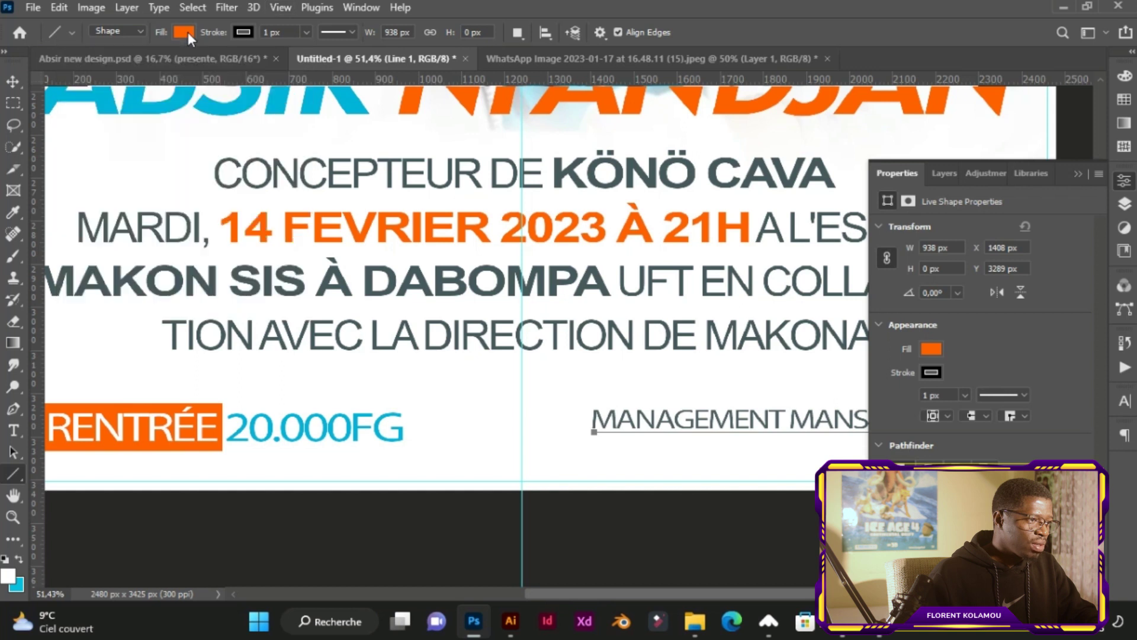
click(187, 32)
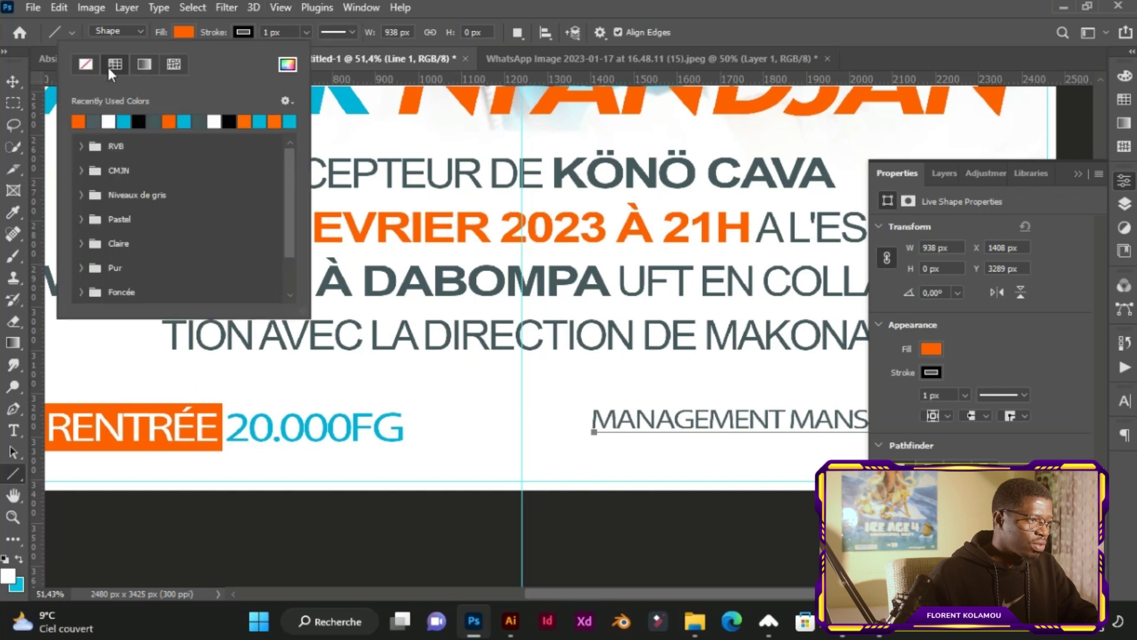
click(241, 32)
click(138, 122)
click(266, 32)
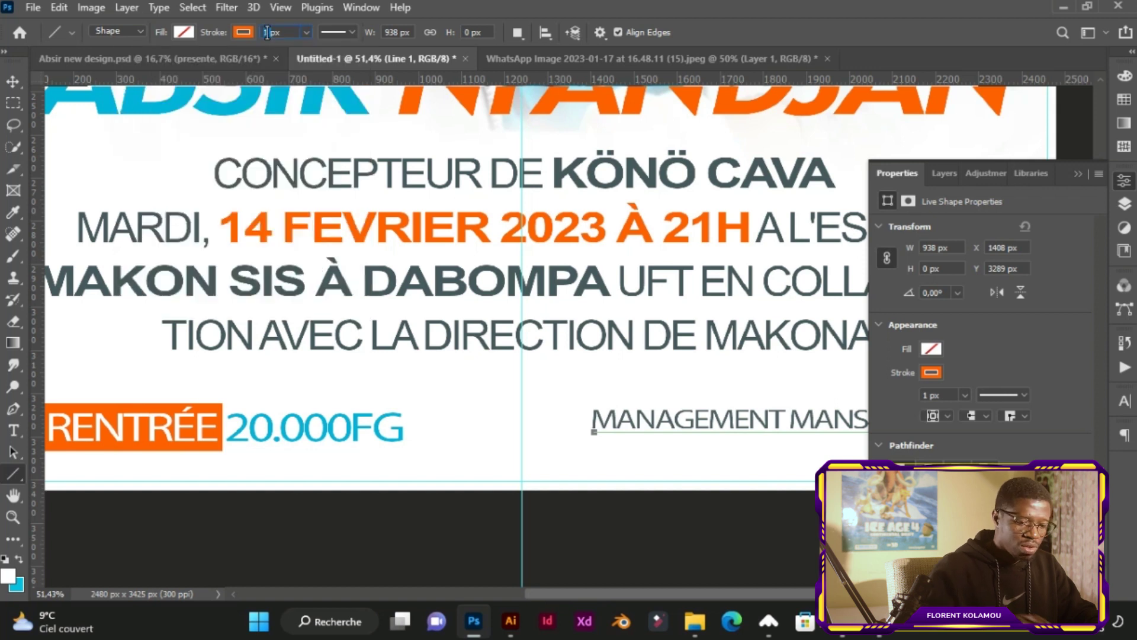
text(5)
key(Return)
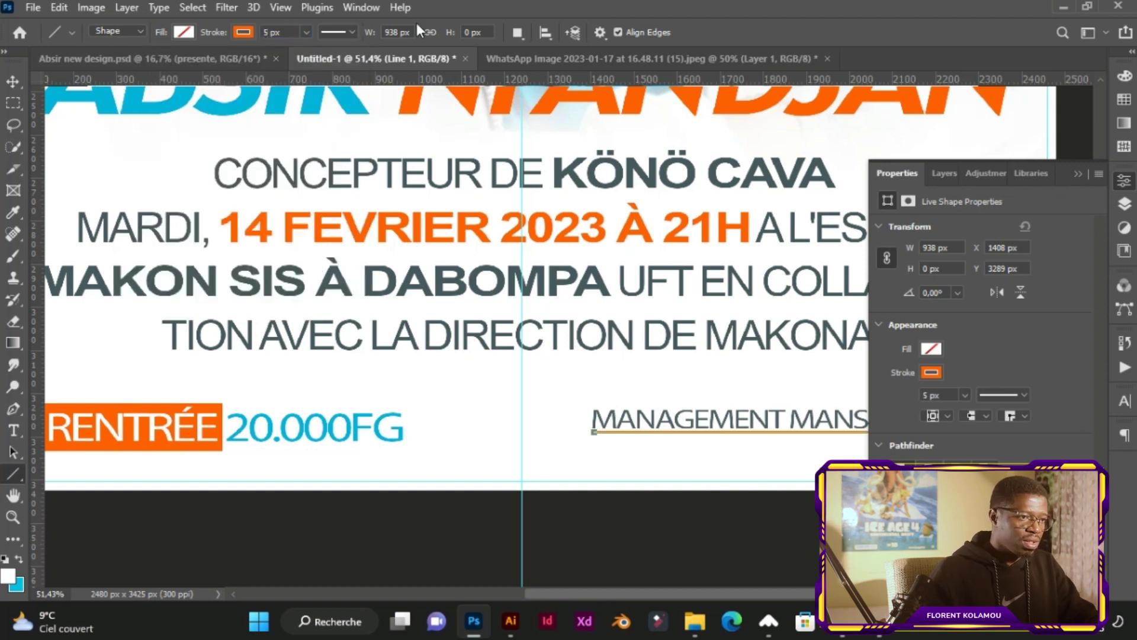
- Select the credit text layer together with the Line 1 layer
click(12, 79)
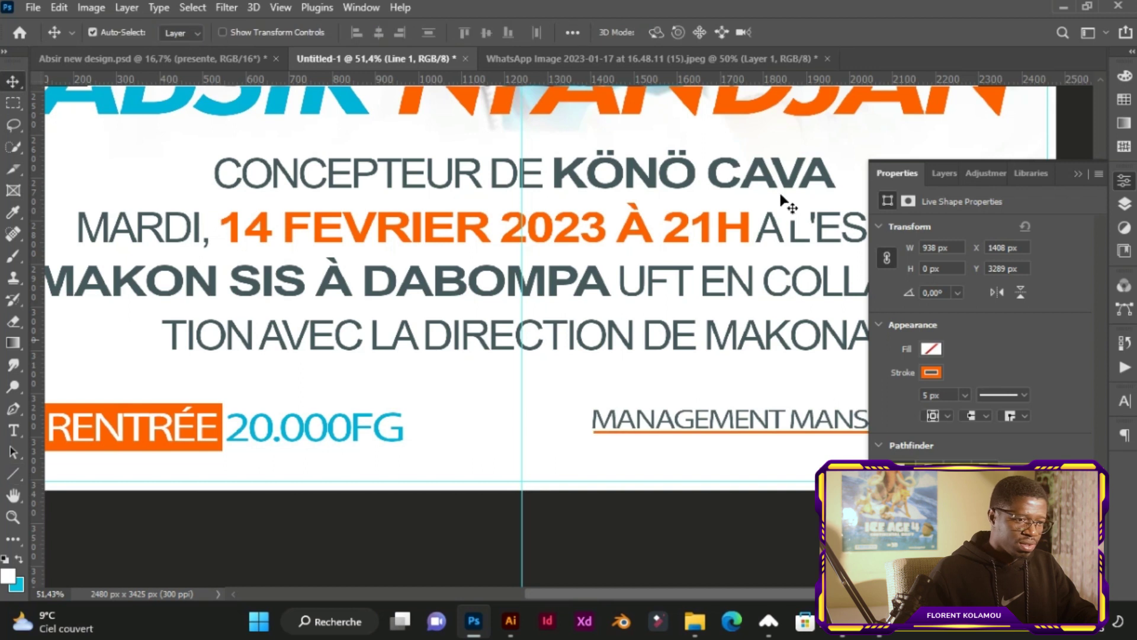
click(1078, 173)
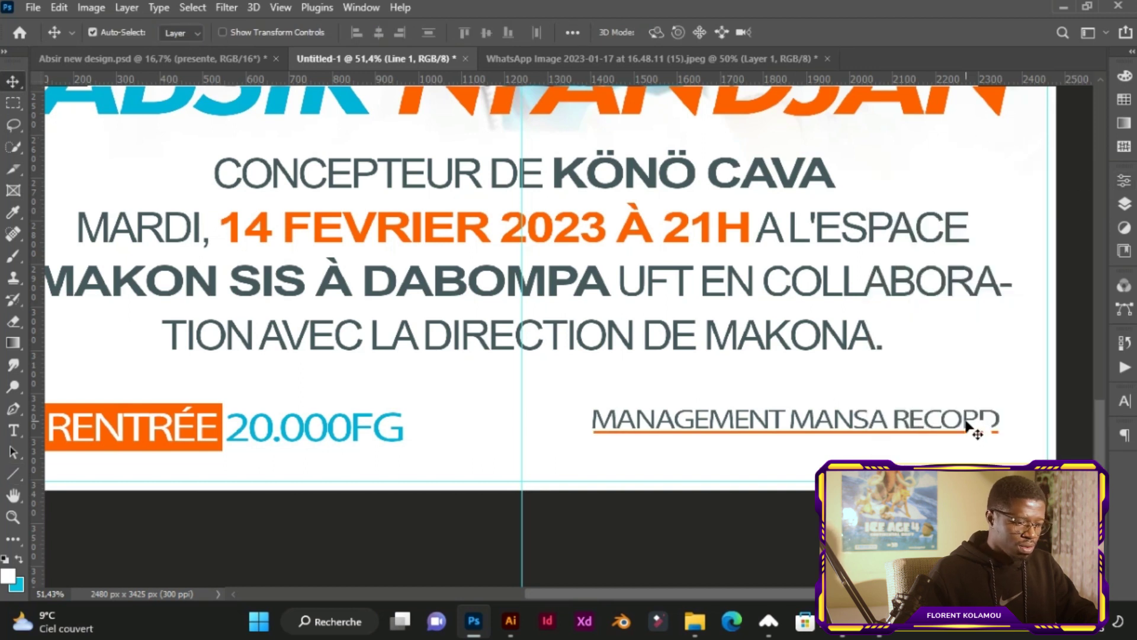
click(1125, 204)
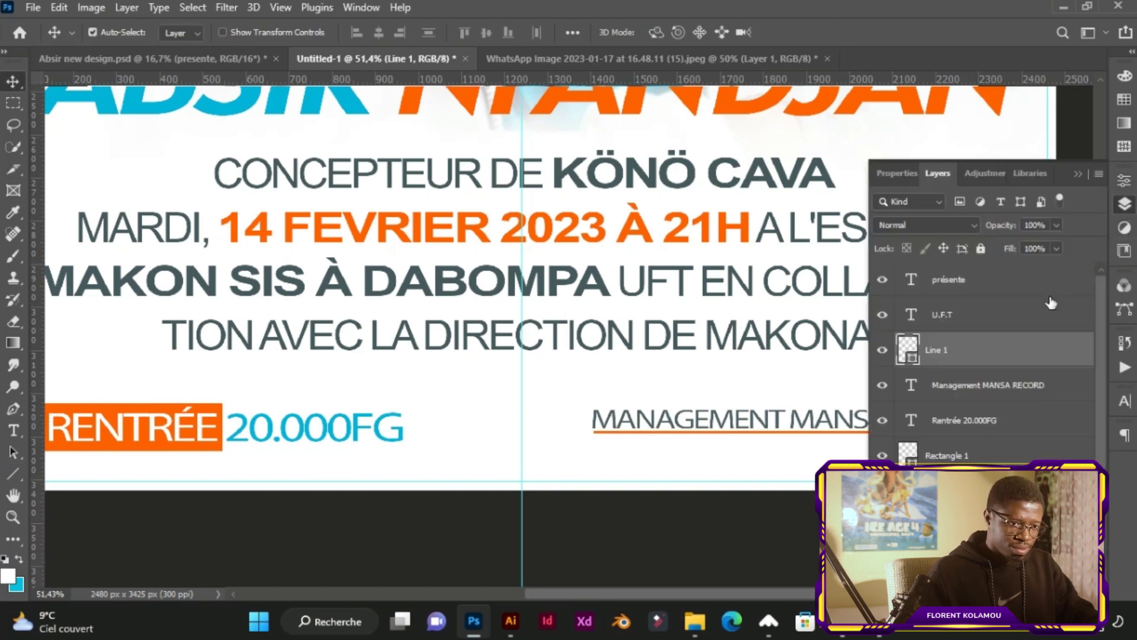
shift+click(974, 388)
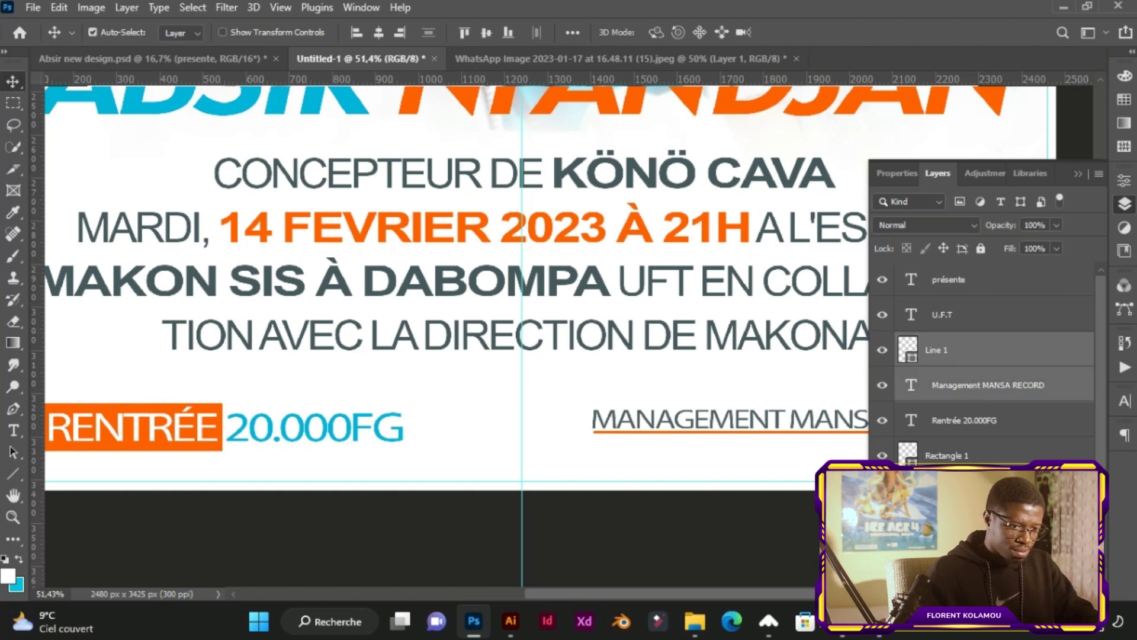
- Add a horizontal guide at about Y 3368 px, just below the price block
click(1079, 173)
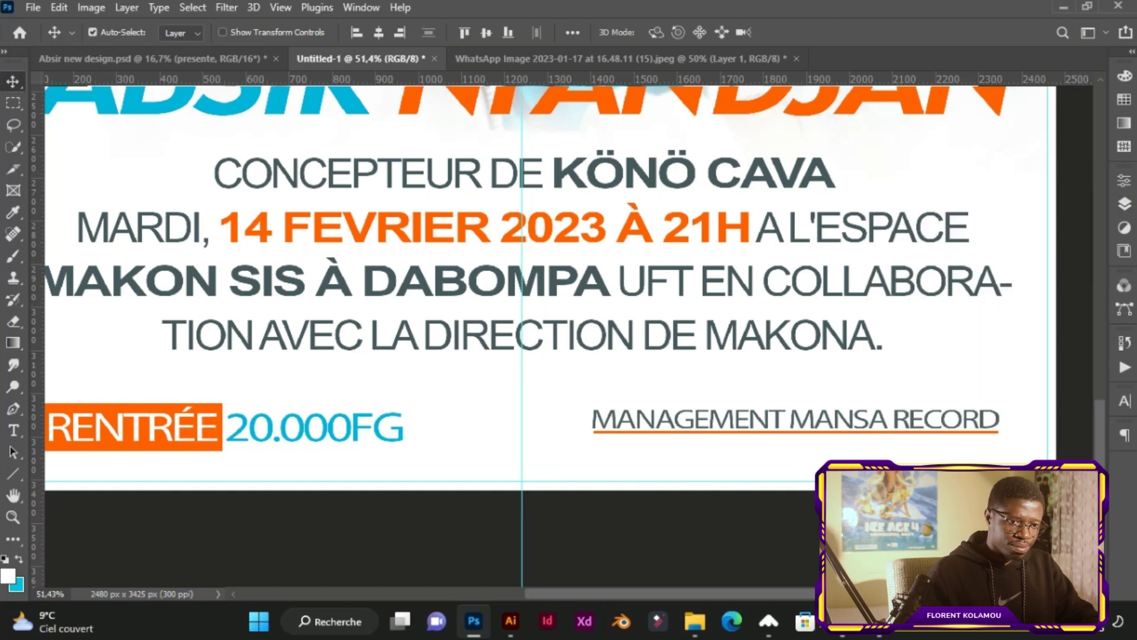
click(1125, 205)
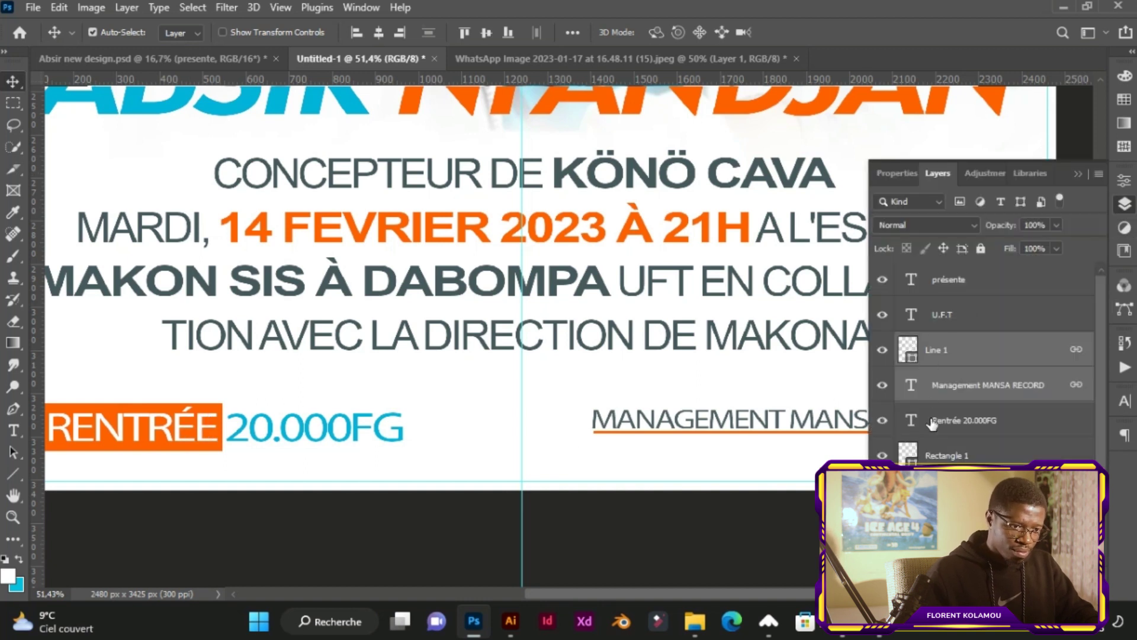
click(950, 456)
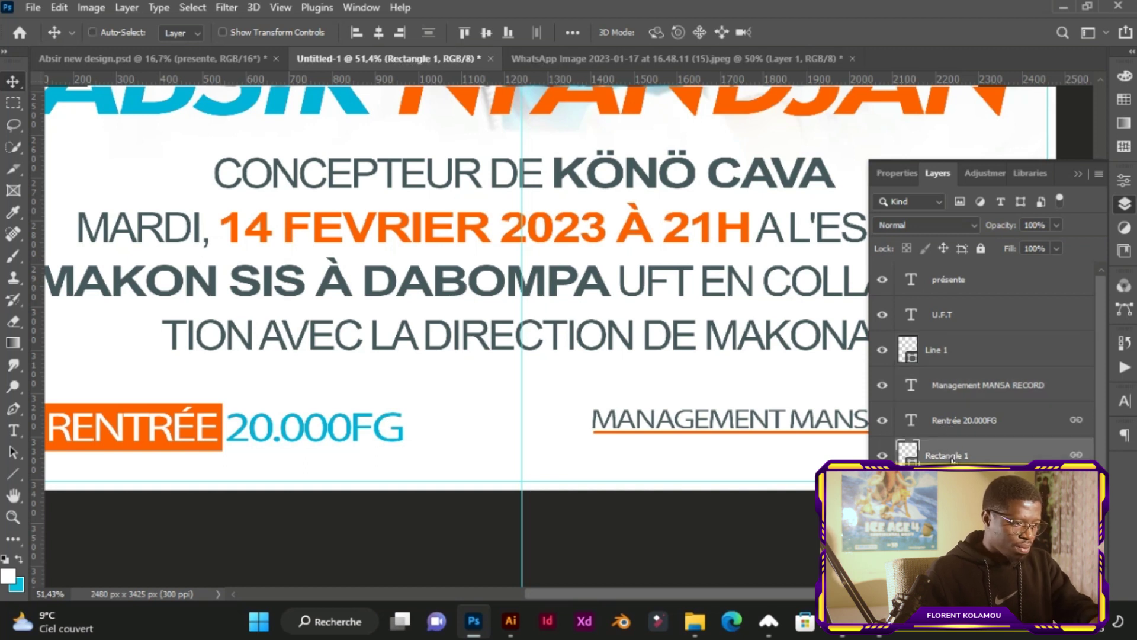
key(ctrl+t)
drag(451, 76, 398, 454)
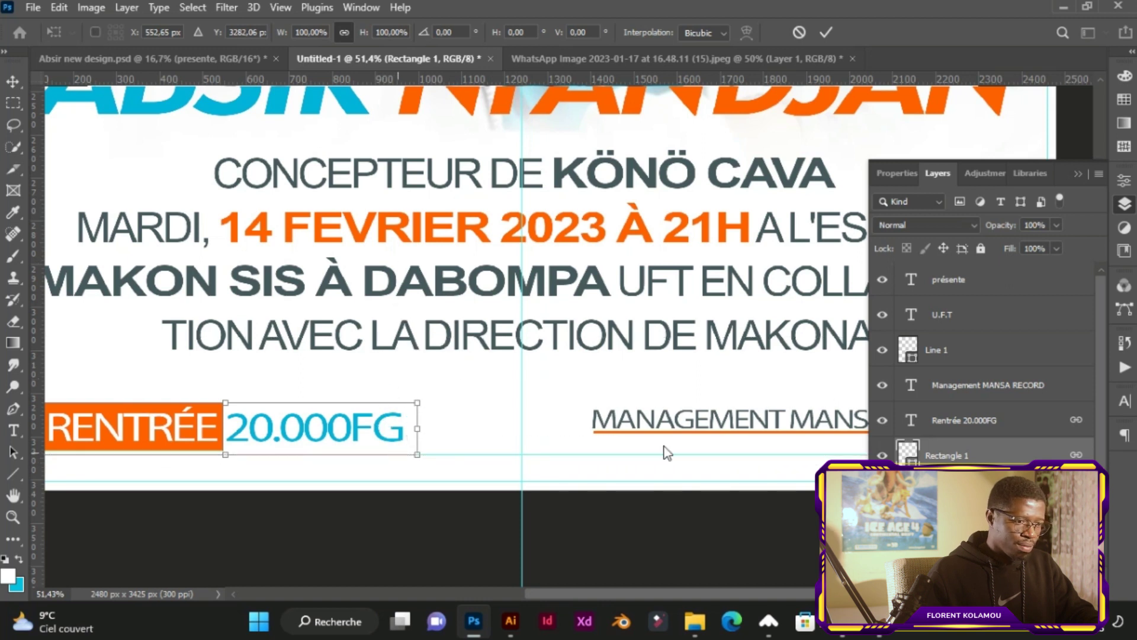
key(Return)
- Select the MANAGEMENT MANSA RECORD credit together with its orange underline for transforming
click(957, 383)
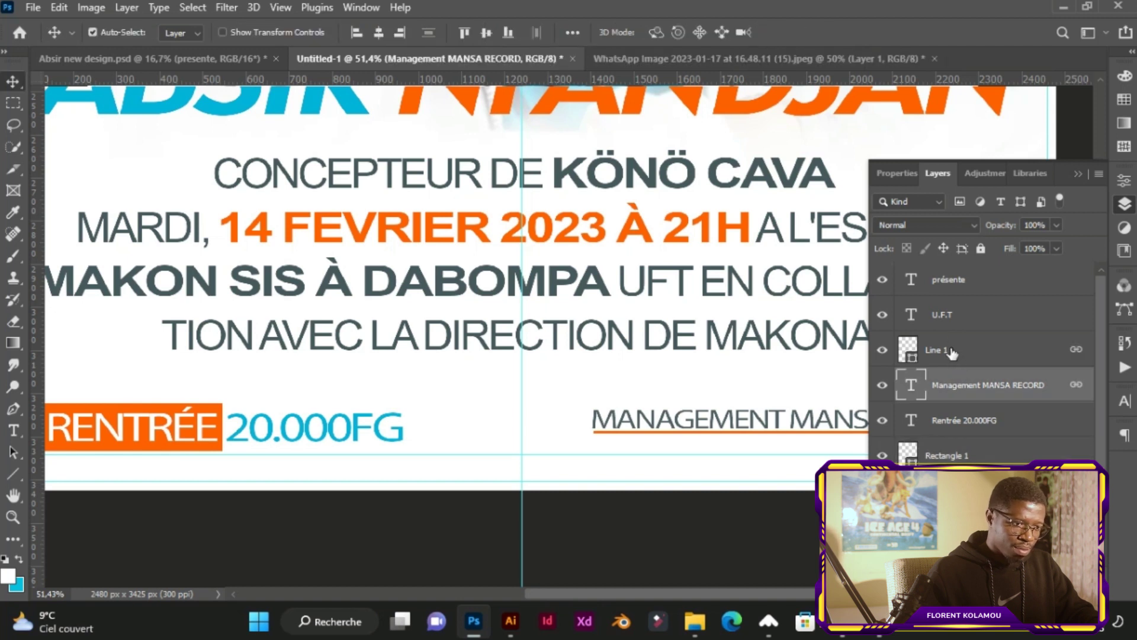
ctrl+click(950, 351)
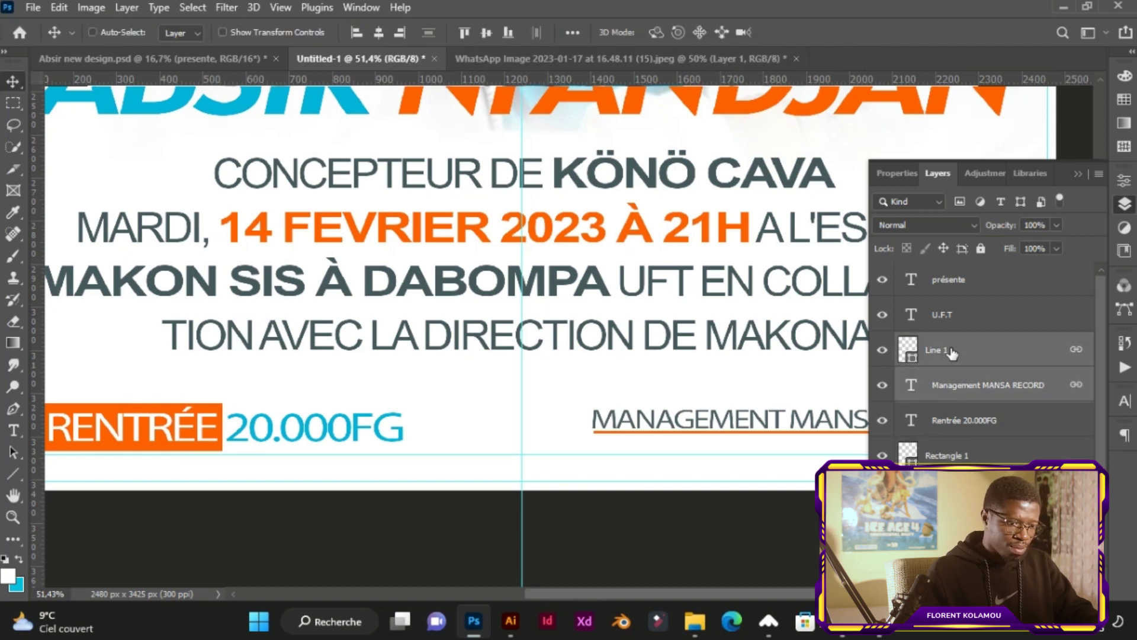
key(ctrl+t)
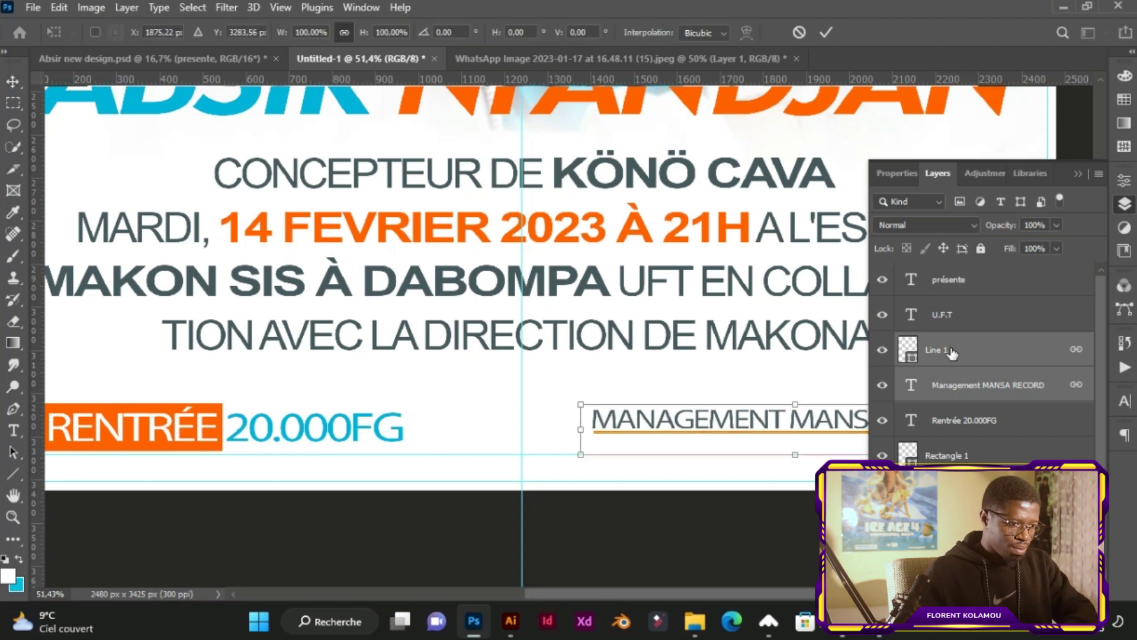
- Commit the linked credit and underline, then zoom around the poster's bottom area
click(824, 33)
scroll(755, 429, down, 2)
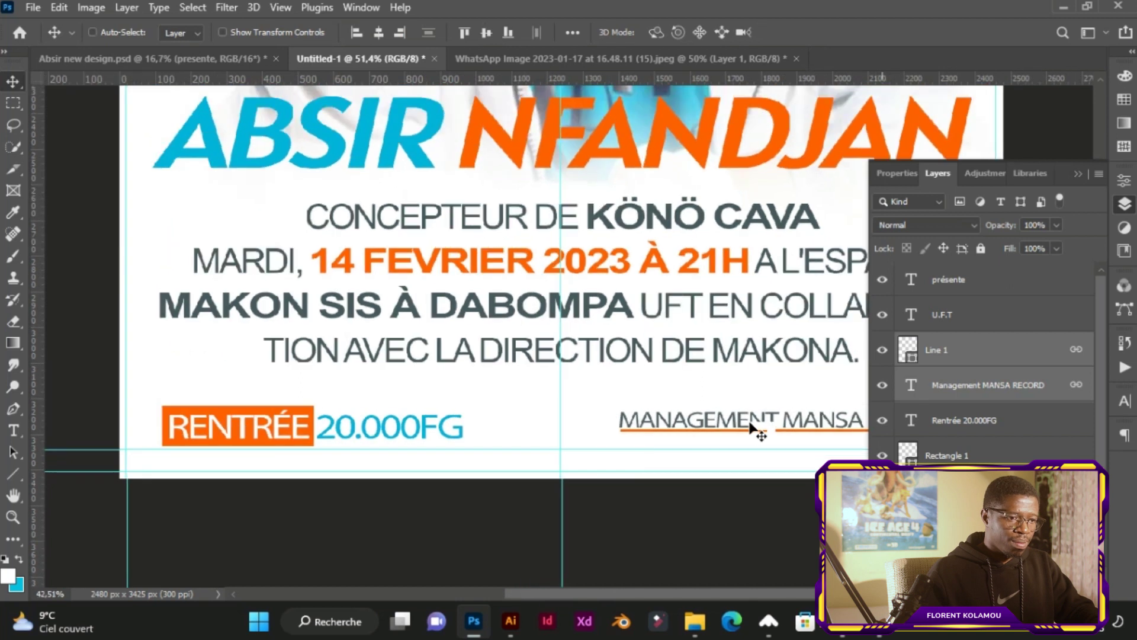
scroll(752, 428, down, 2)
scroll(753, 428, down, 2)
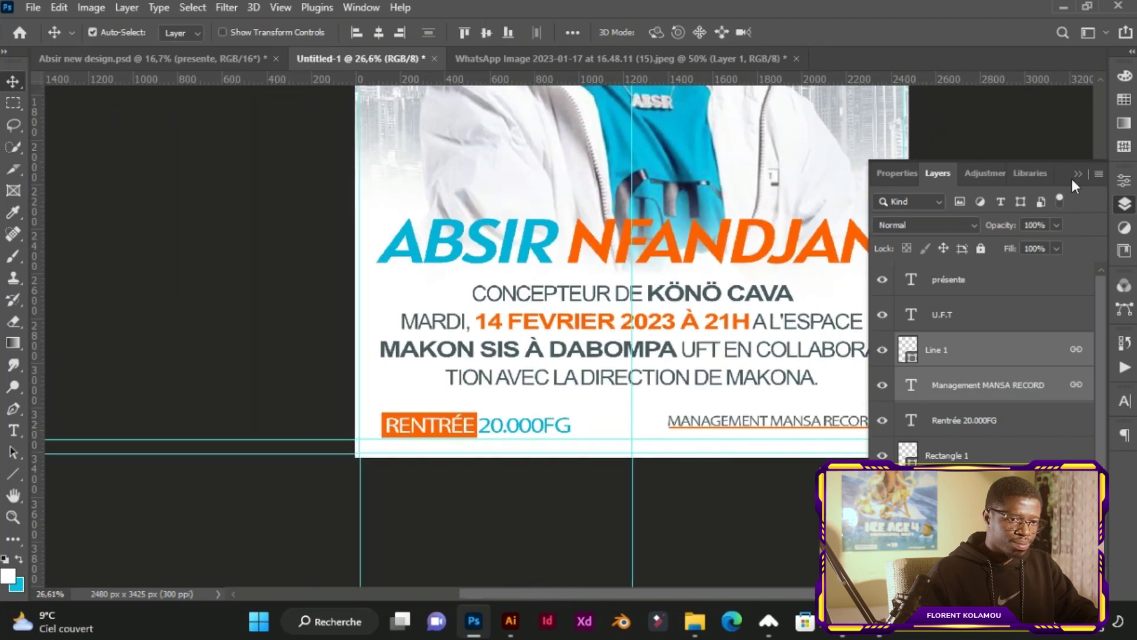
click(1077, 174)
scroll(879, 415, down, 1)
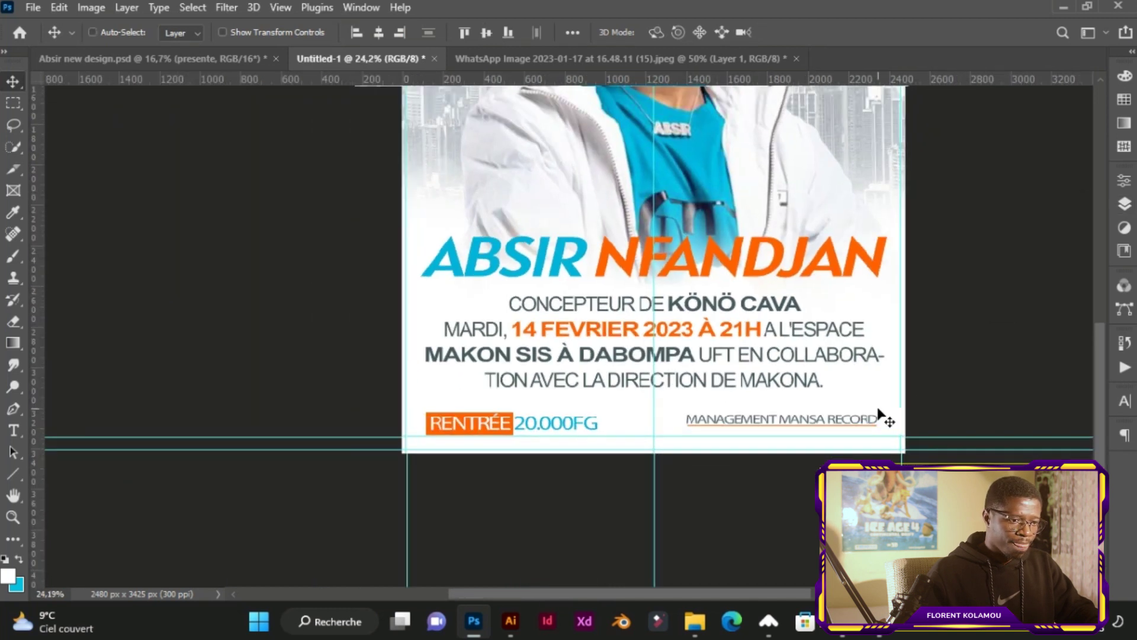
scroll(879, 414, down, 1)
scroll(879, 415, up, 1)
scroll(879, 415, up, 2)
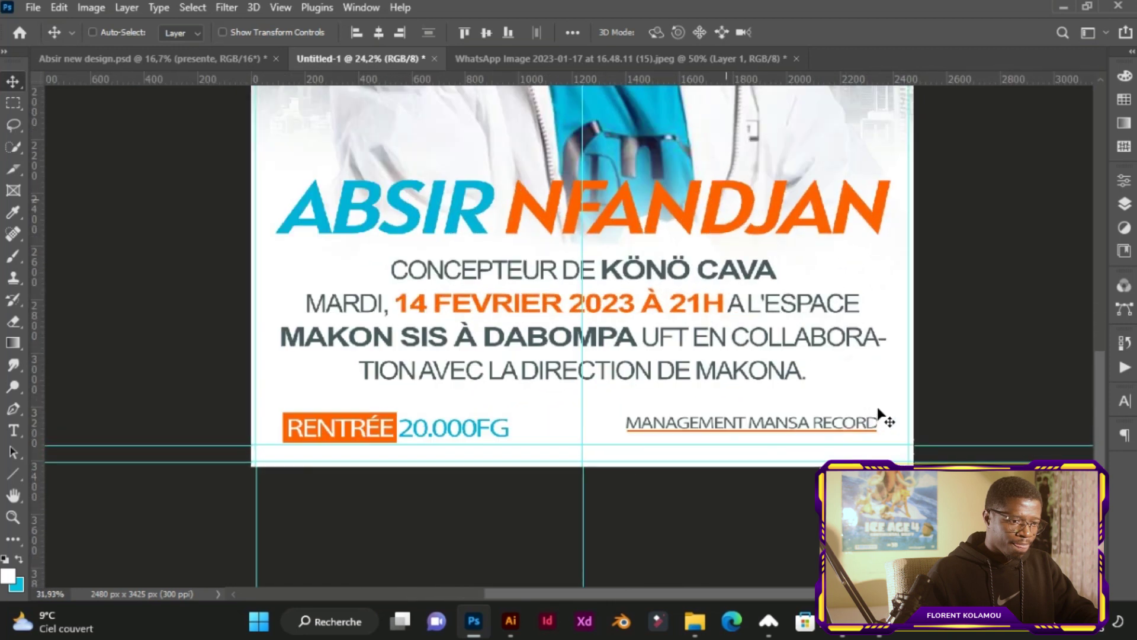
scroll(879, 415, up, 1)
- Scale the credit and underline to 60% and move them slightly lower
click(826, 448)
key(ctrl+t)
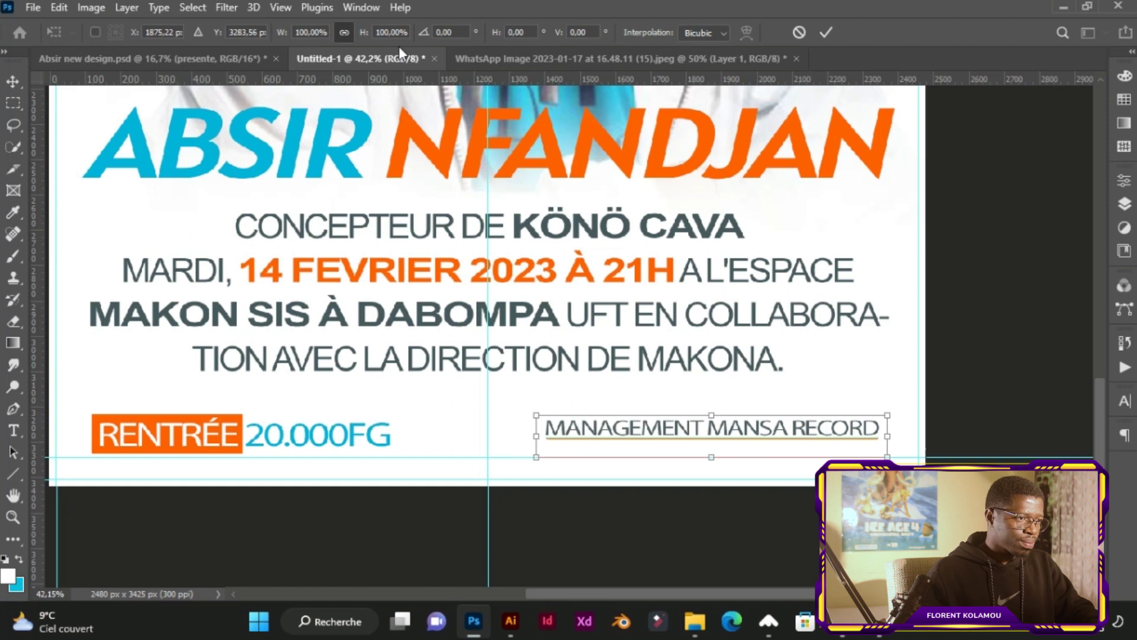
click(378, 32)
key(Down)
key(Down)
key(Down)
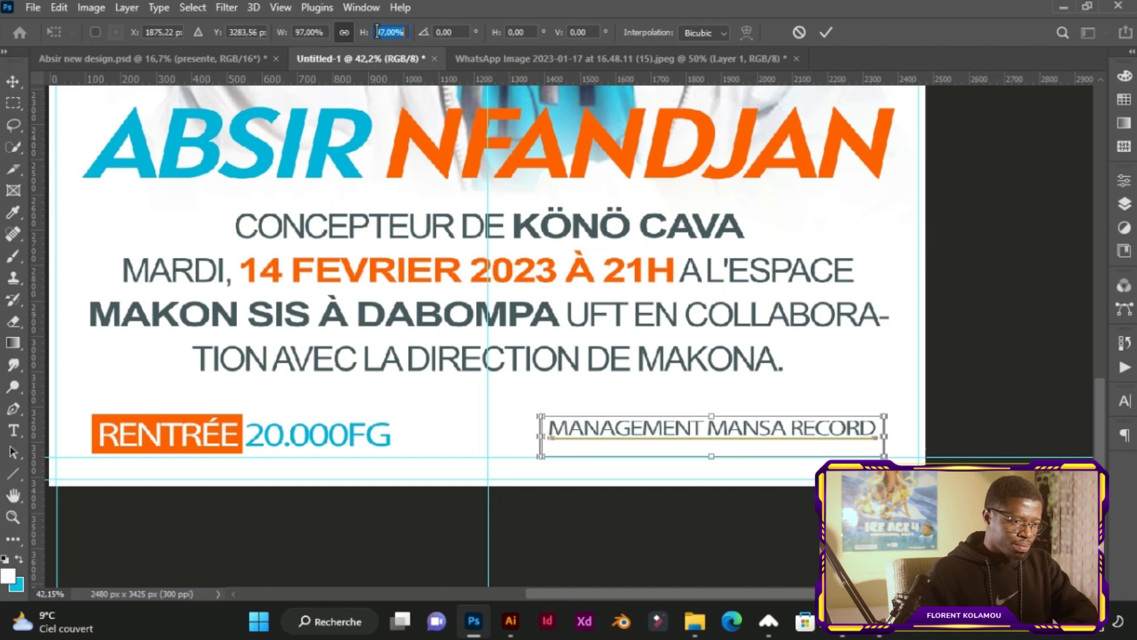
key(Down)
key(Down)
key(Down)
key(Down)
key(Down)
key(Down)
key(Down)
key(Down)
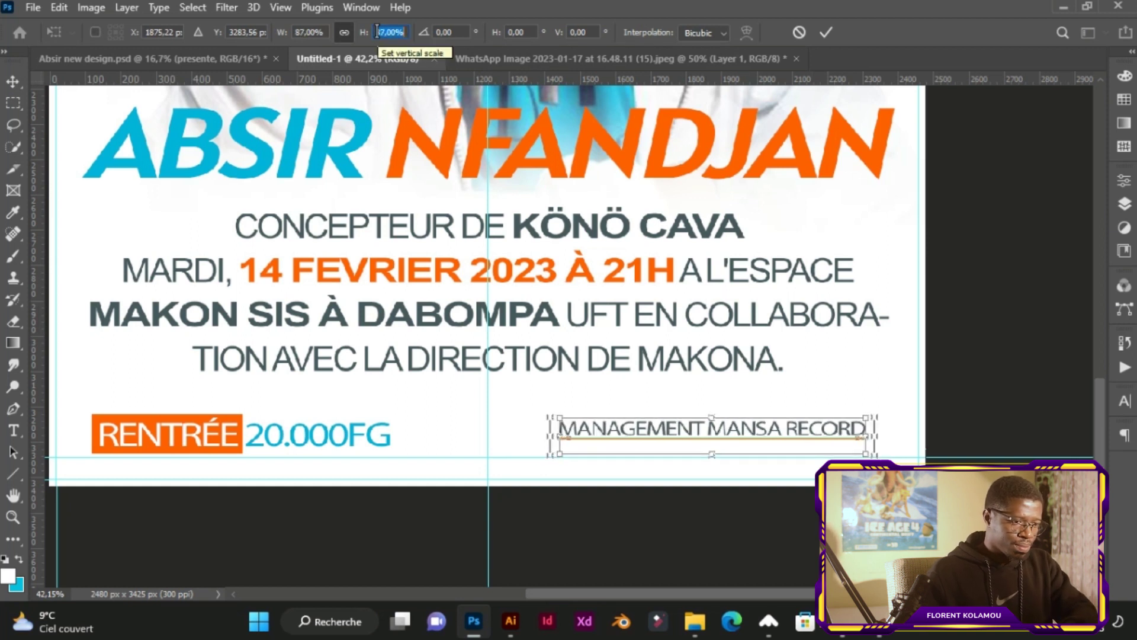
key(Down)
key(Down)
key(Down)
key(Down)
key(Down)
key(Down)
key(Down)
key(Down)
key(Down)
key(Down)
key(Down)
key(Down)
key(Down)
key(Down)
key(Down)
key(Down)
key(Down)
key(Down)
key(Down)
drag(736, 433, 767, 443)
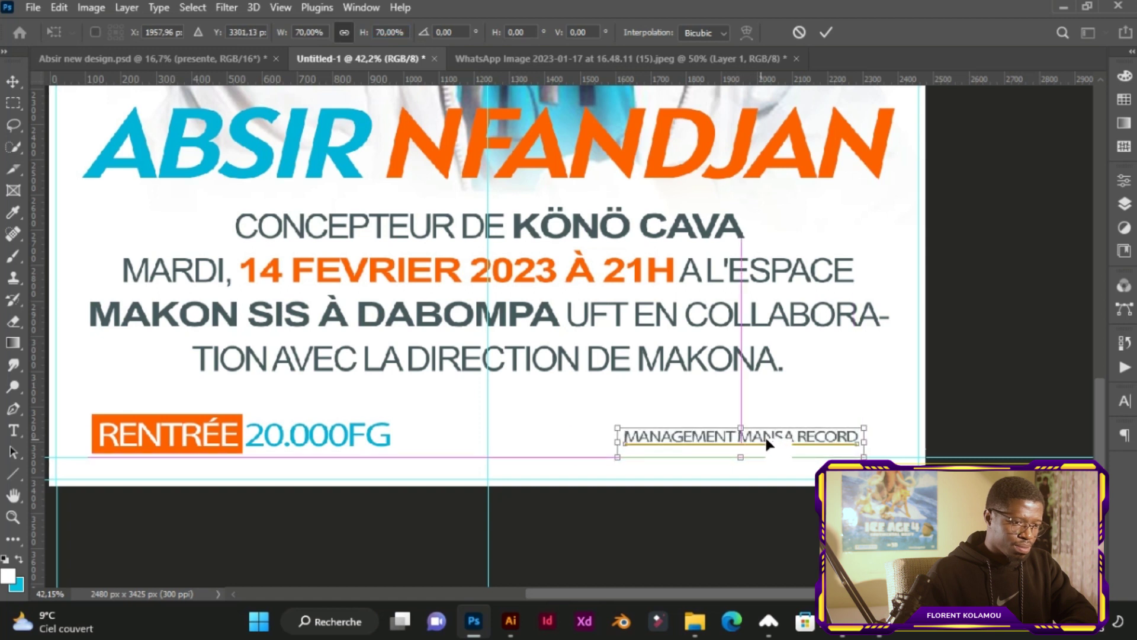
key(Down)
key(Down)
key(Down)
key(Down)
key(Down)
key(Down)
key(Down)
key(Down)
key(Down)
key(Down)
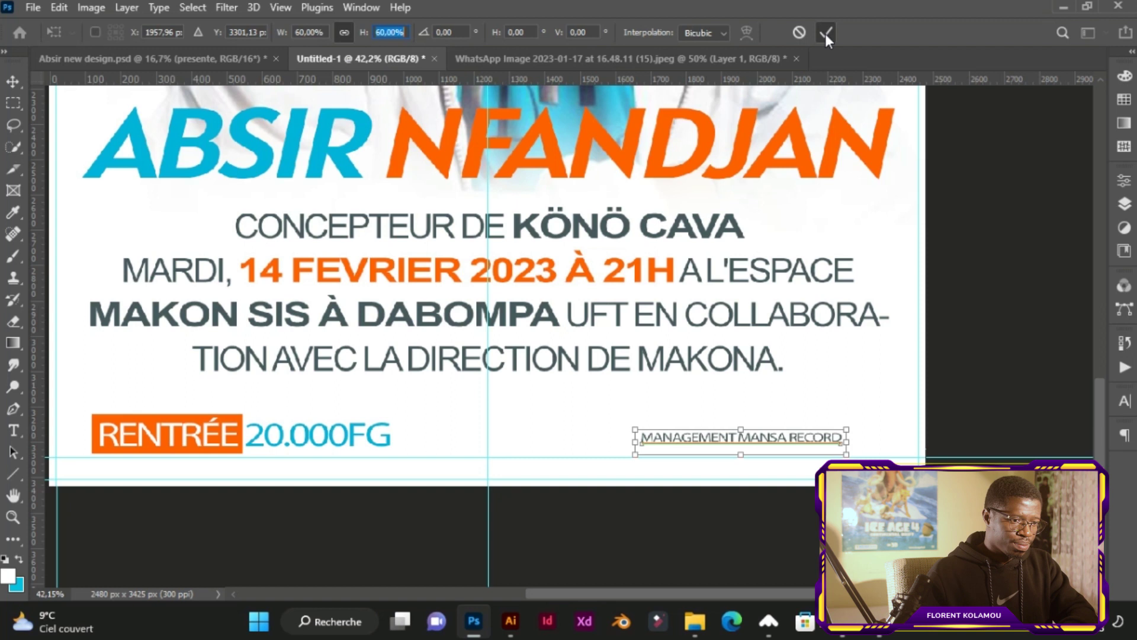
click(826, 34)
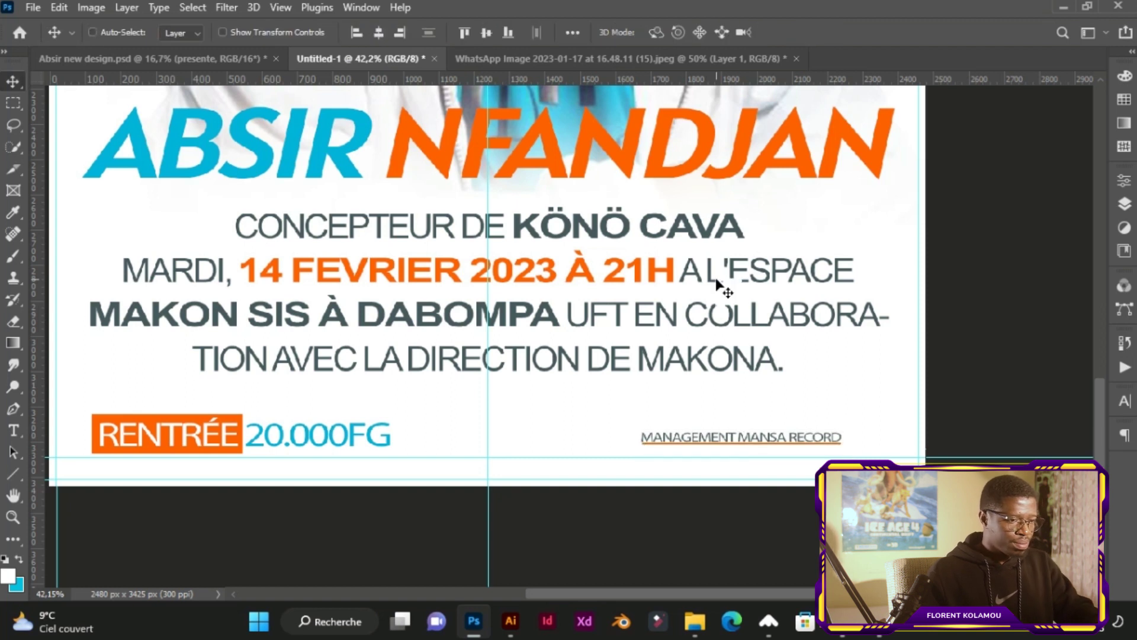
- Zoom in and out across the canvas to inspect the finished poster
scroll(723, 286, down, 2)
scroll(716, 286, down, 1)
scroll(716, 286, down, 1)
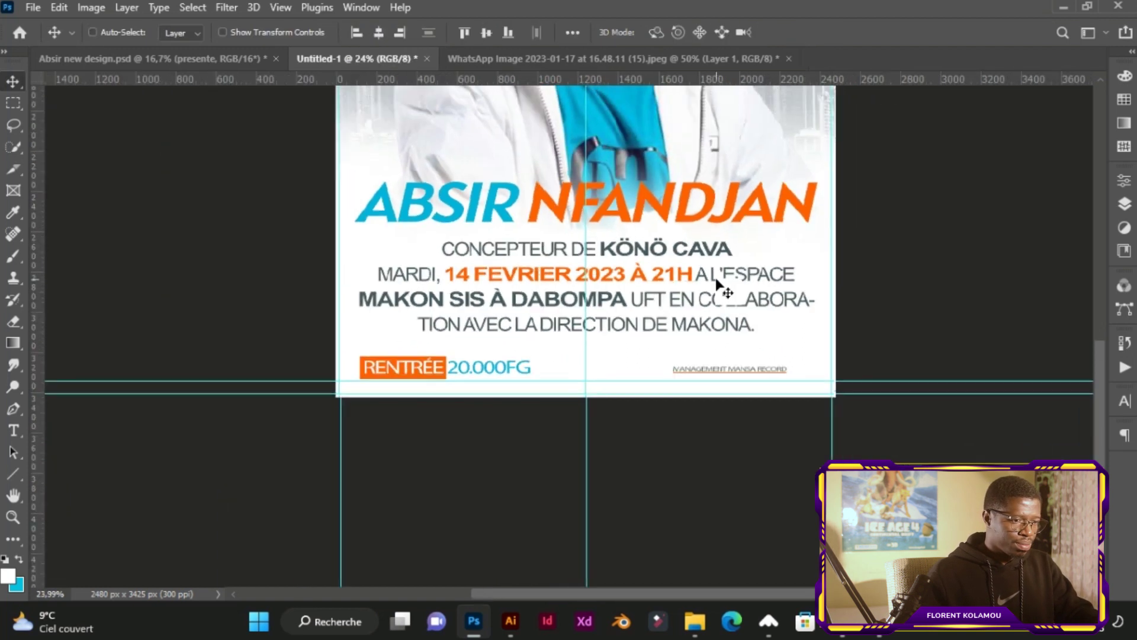
scroll(717, 286, down, 1)
scroll(717, 286, down, 1)
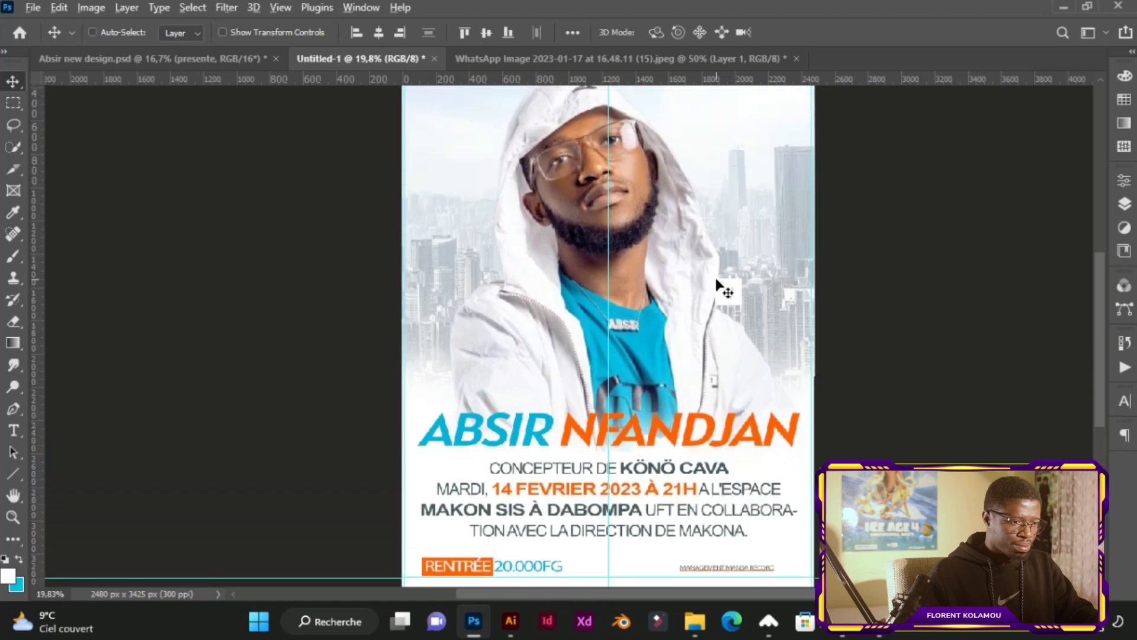
scroll(717, 286, down, 1)
scroll(717, 287, up, 1)
scroll(719, 286, up, 1)
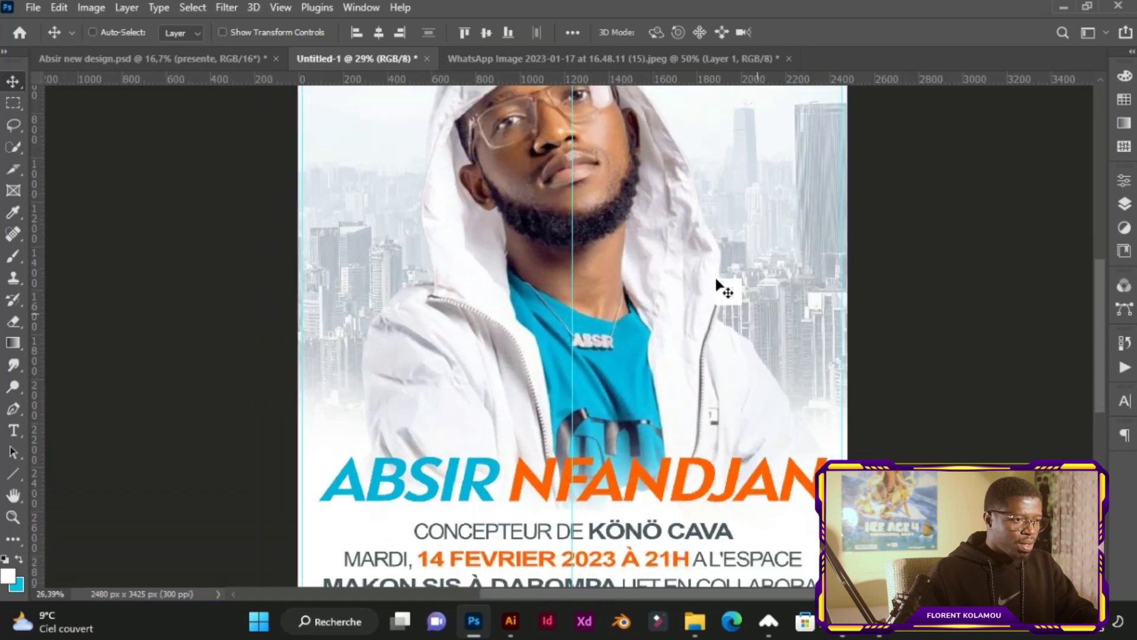
scroll(718, 287, down, 2)
scroll(719, 286, up, 1)
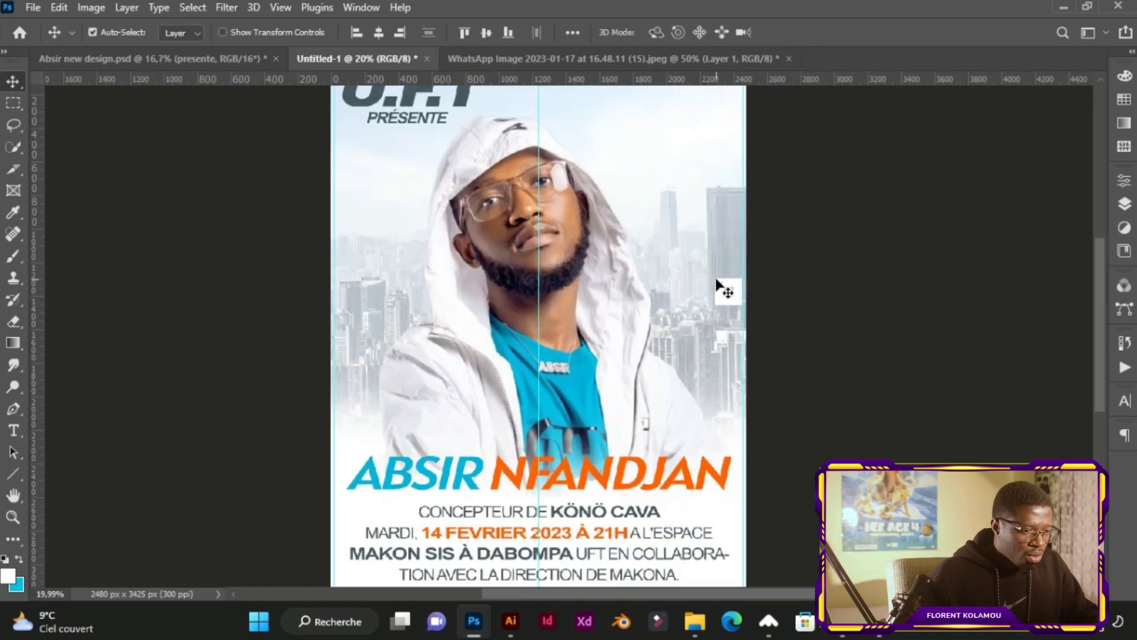
scroll(719, 286, down, 2)
scroll(717, 281, up, 1)
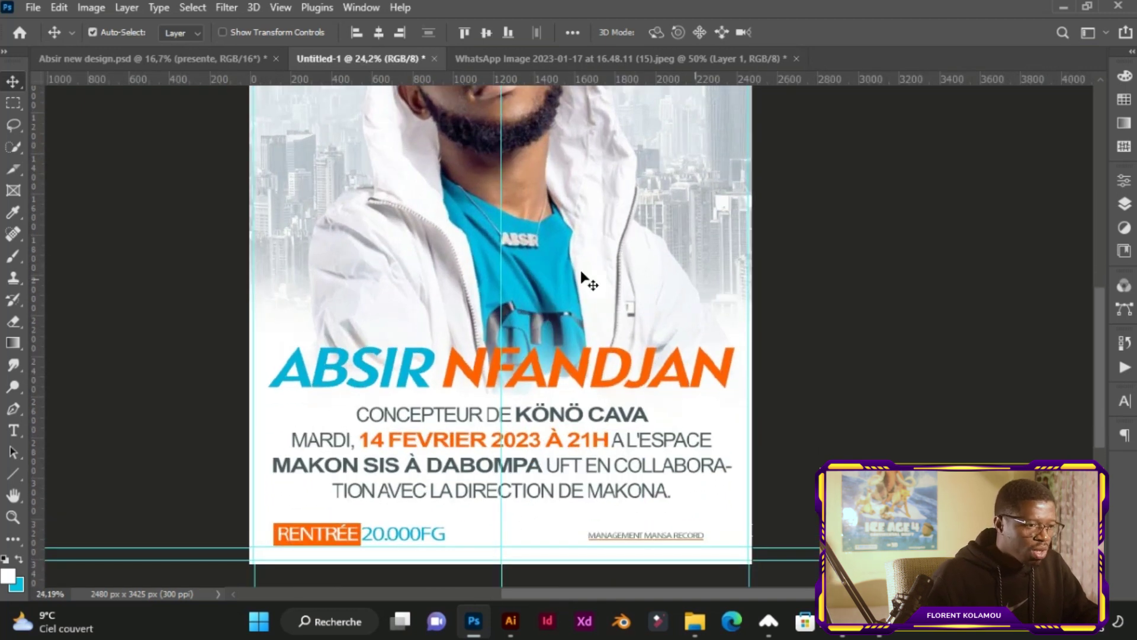
scroll(581, 272, down, 1)
scroll(581, 273, down, 1)
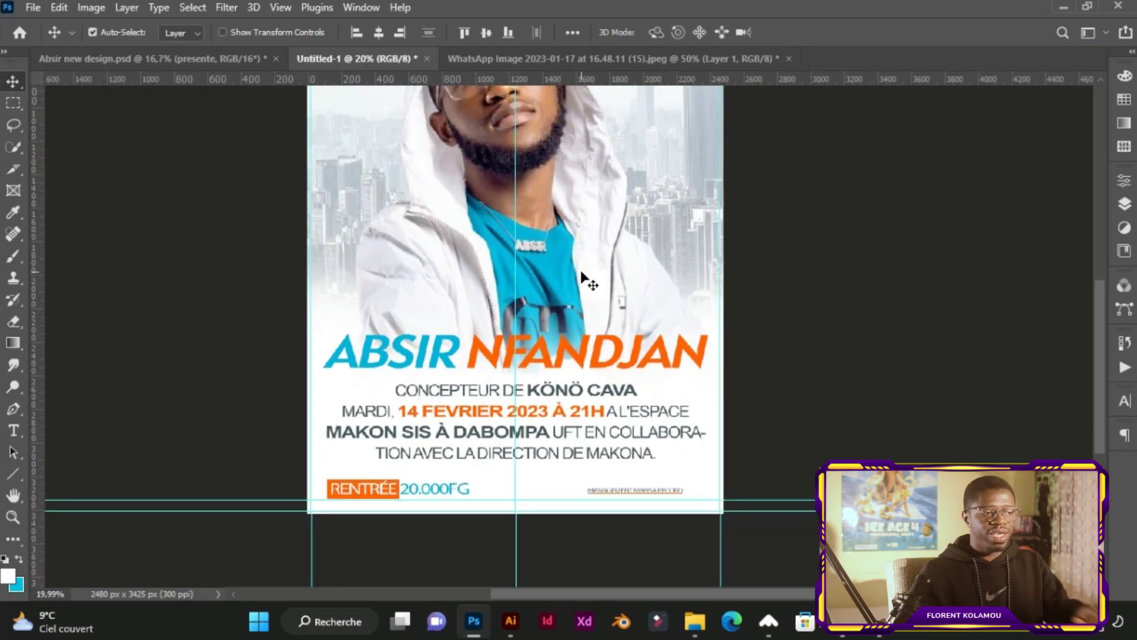
- Fit the whole poster in the window and display the Layers panel list
key(ctrl+0)
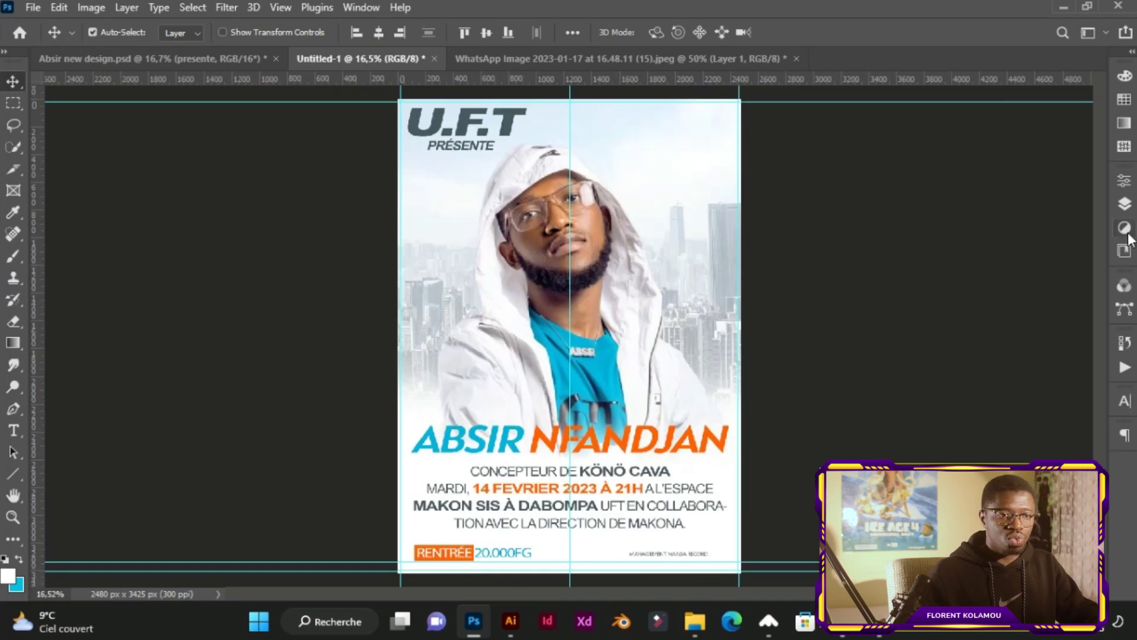
click(1125, 206)
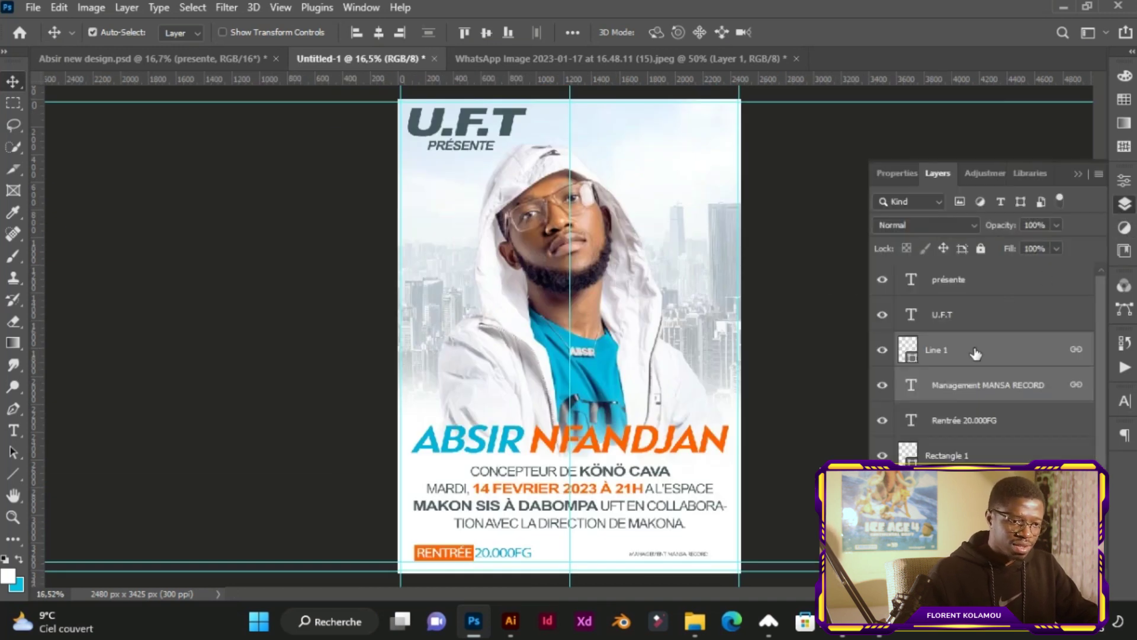
scroll(983, 355, down, 2)
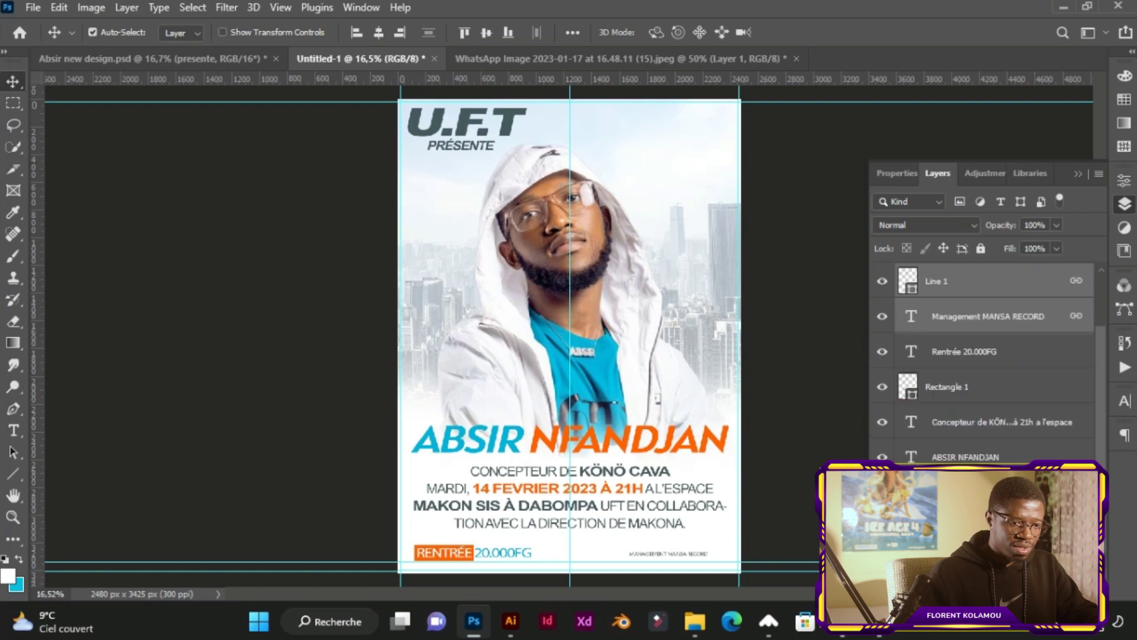
right_click(941, 457)
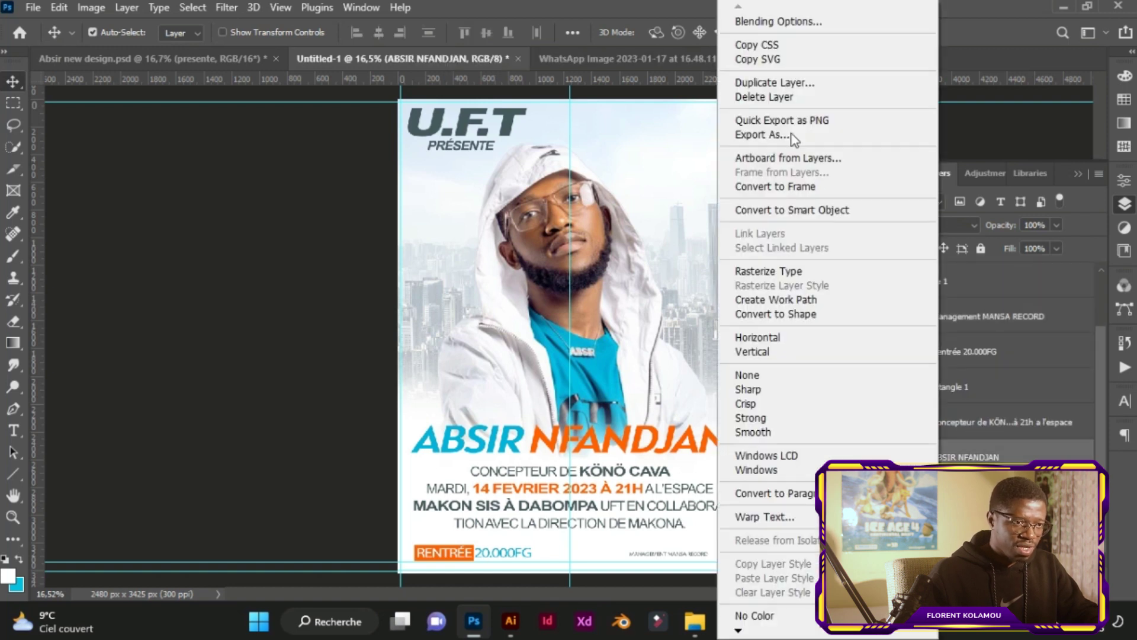
click(629, 292)
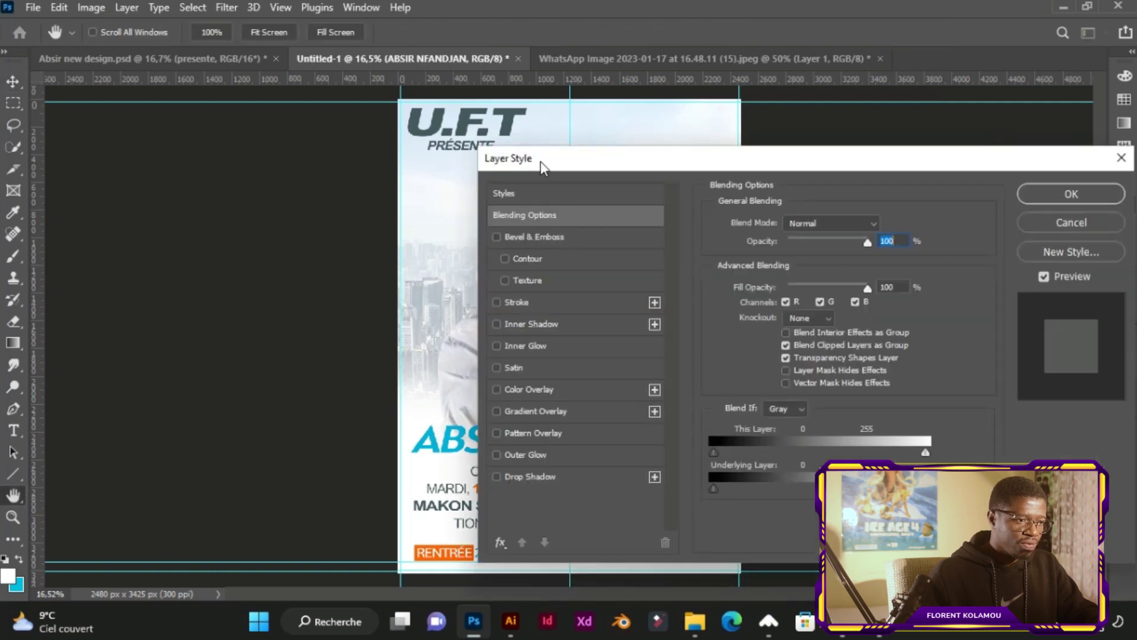
drag(540, 158, 794, 117)
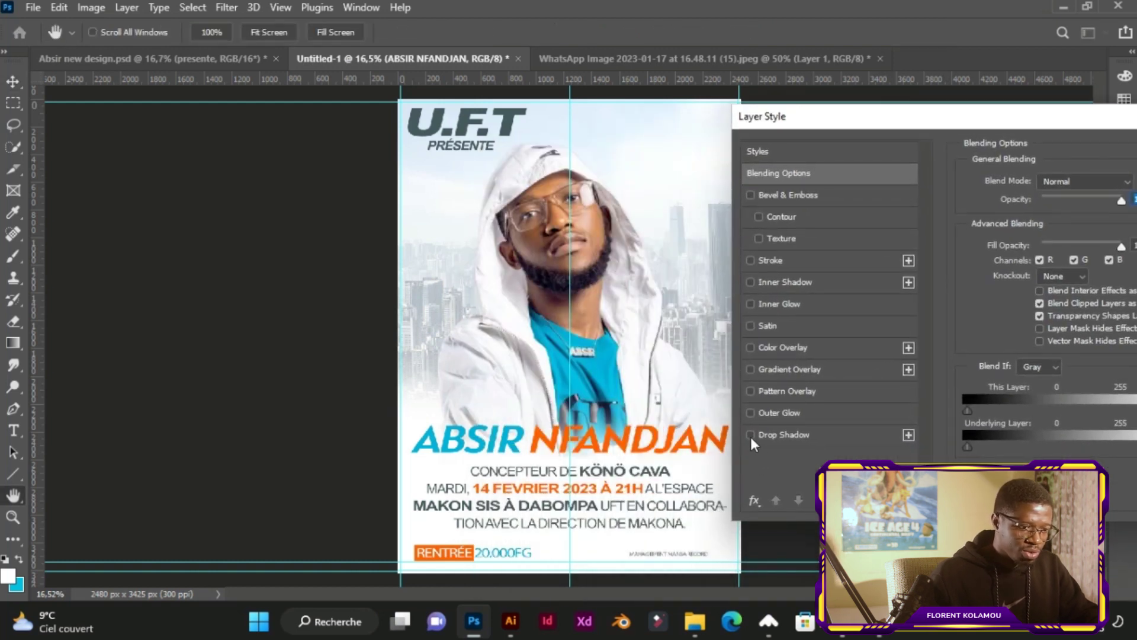
click(749, 435)
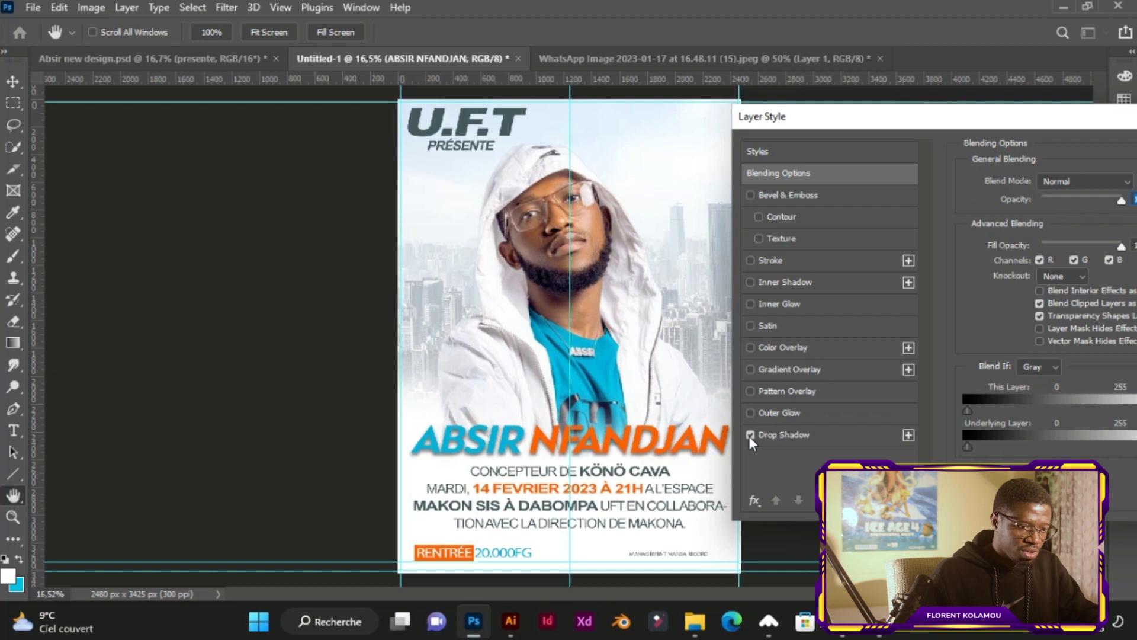
click(812, 434)
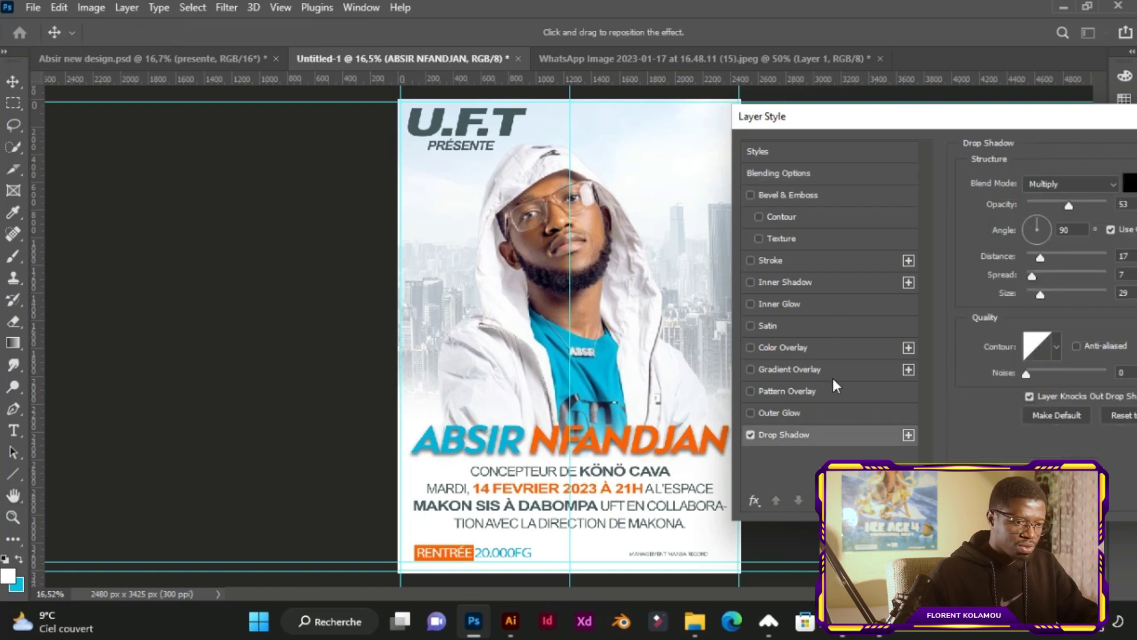
drag(965, 119, 816, 92)
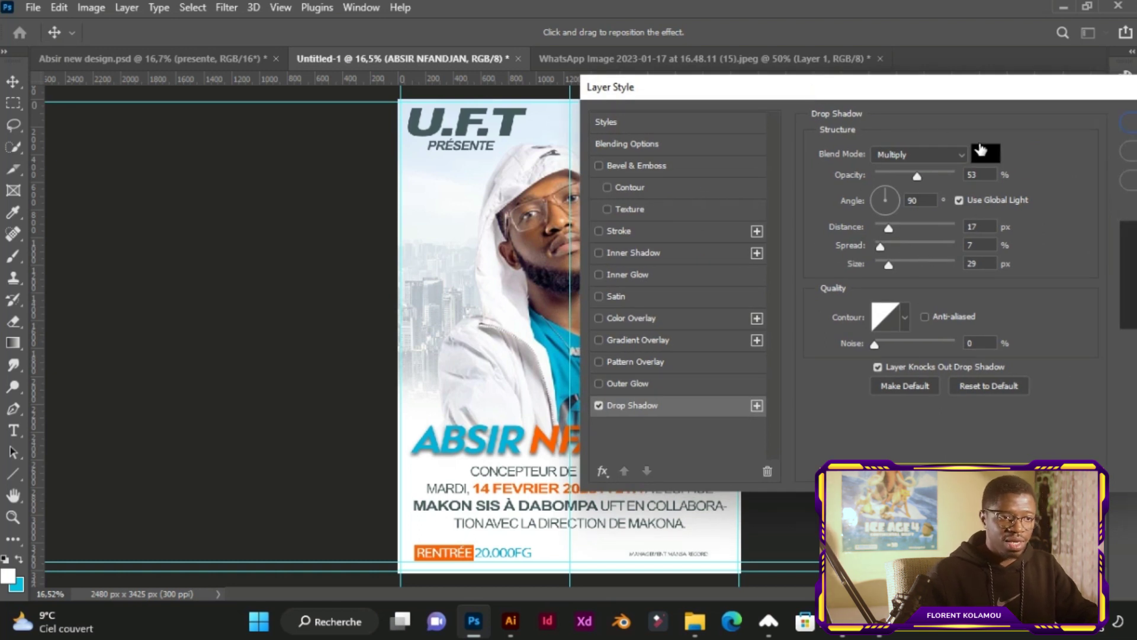
click(1130, 122)
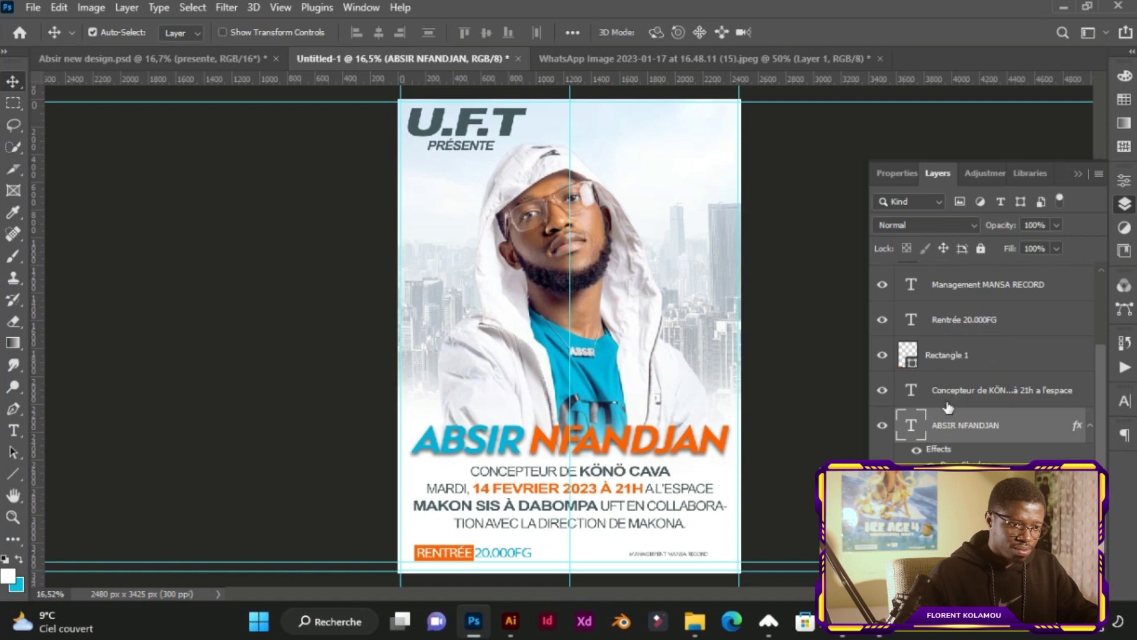
scroll(944, 406, up, 2)
scroll(929, 370, up, 1)
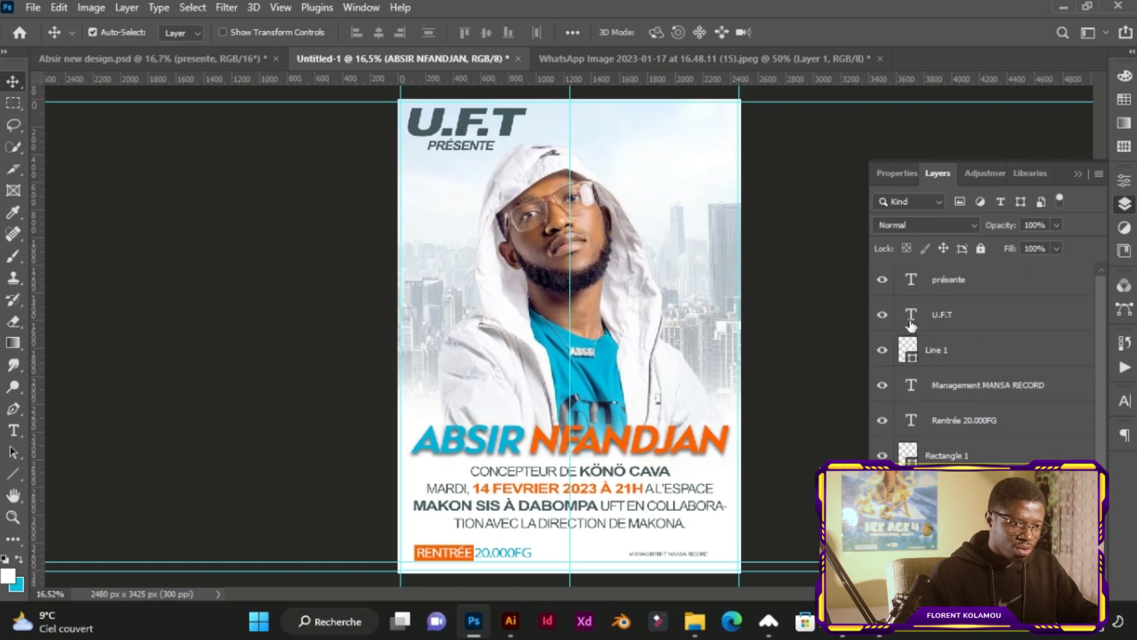
- Enable a drop shadow in the U.F.T layer's style settings
click(953, 317)
right_click(955, 319)
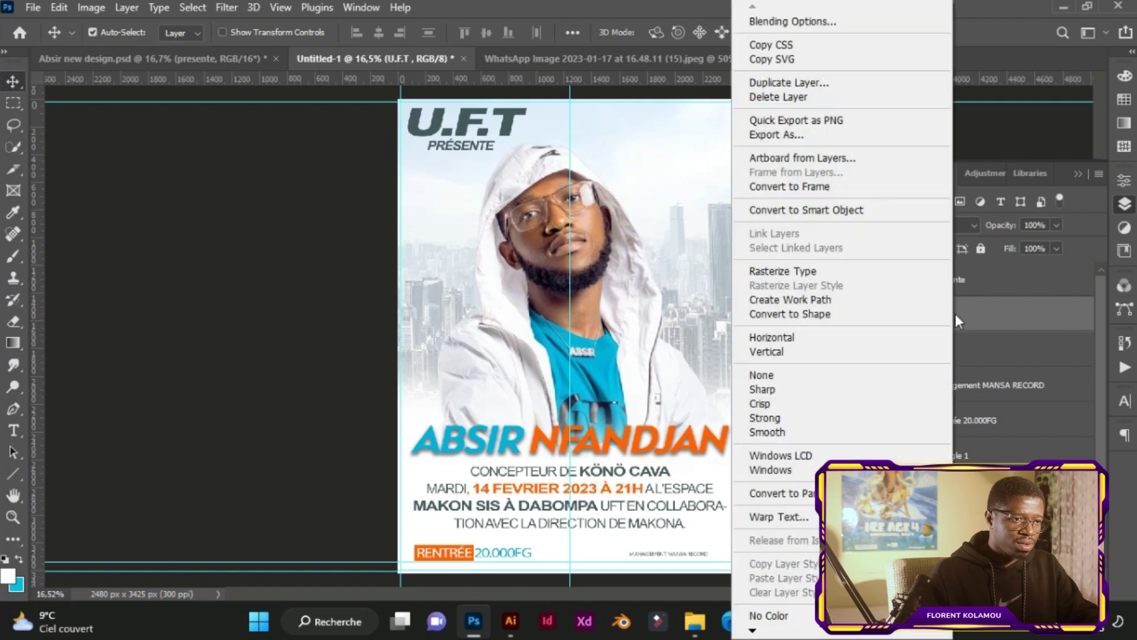
key(Escape)
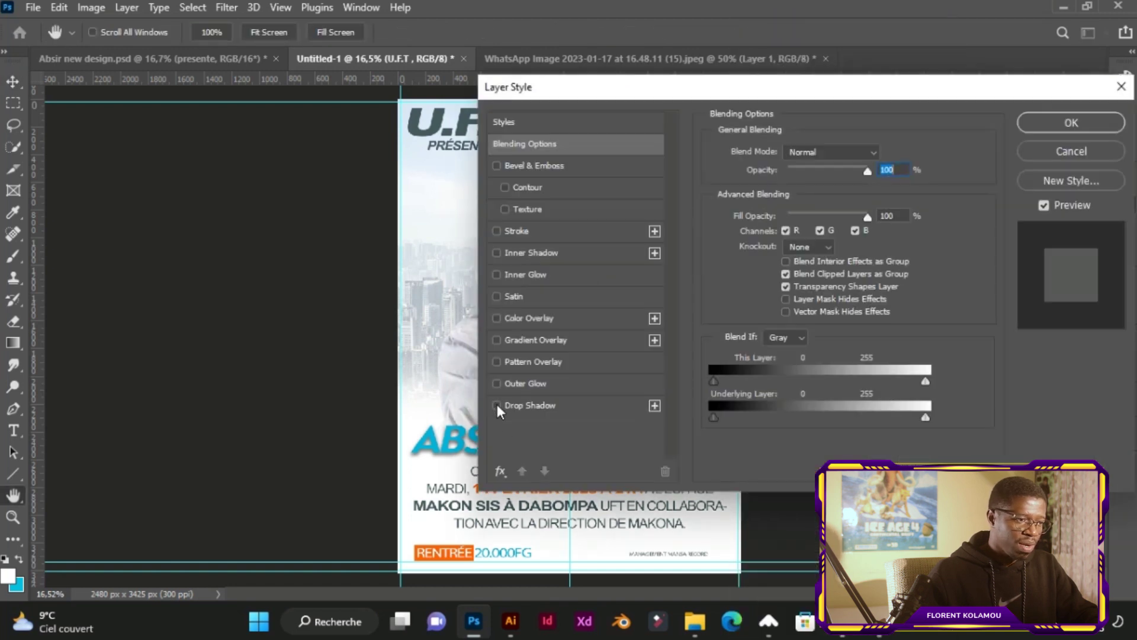
click(497, 406)
drag(586, 95, 809, 91)
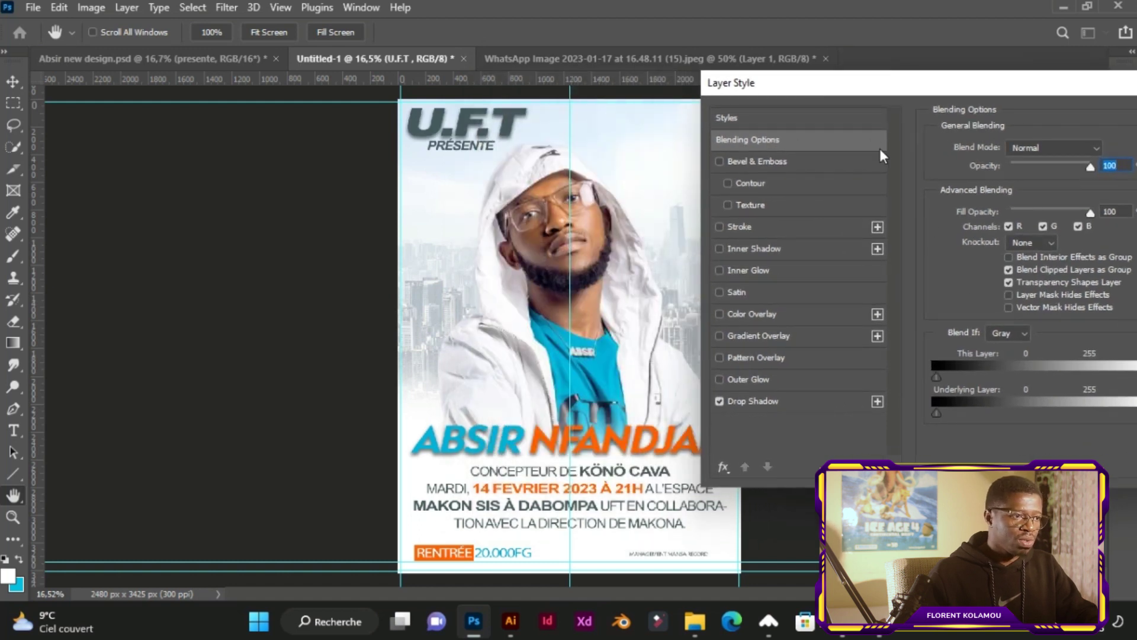
drag(924, 86, 904, 84)
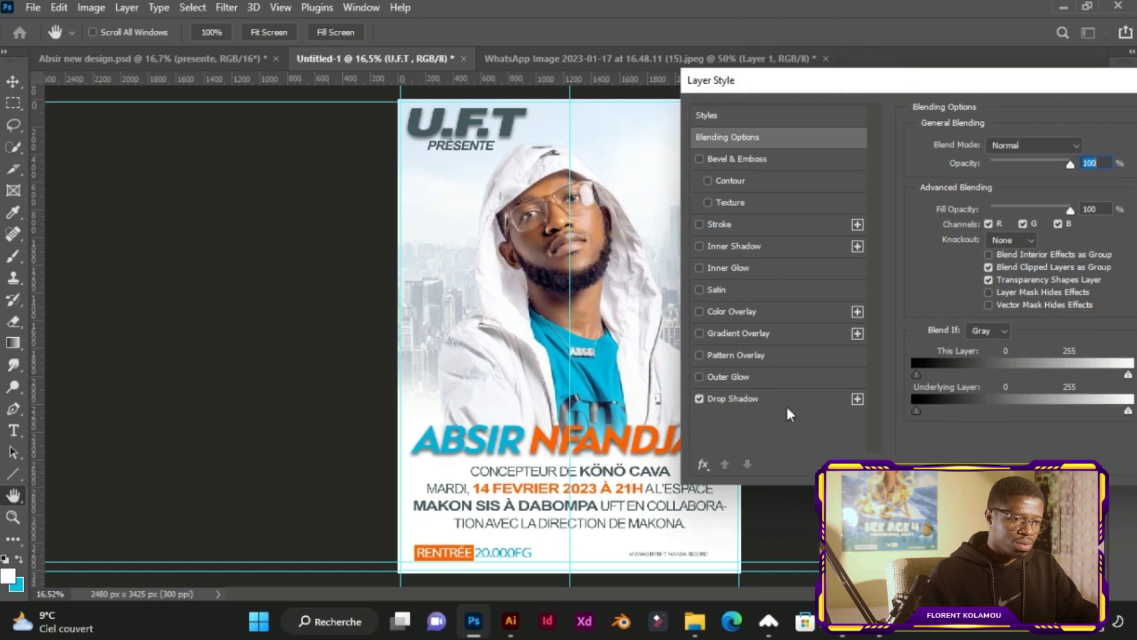
- Set the U.F.T shadow to 21 px size and 10 px distance and apply it
click(784, 406)
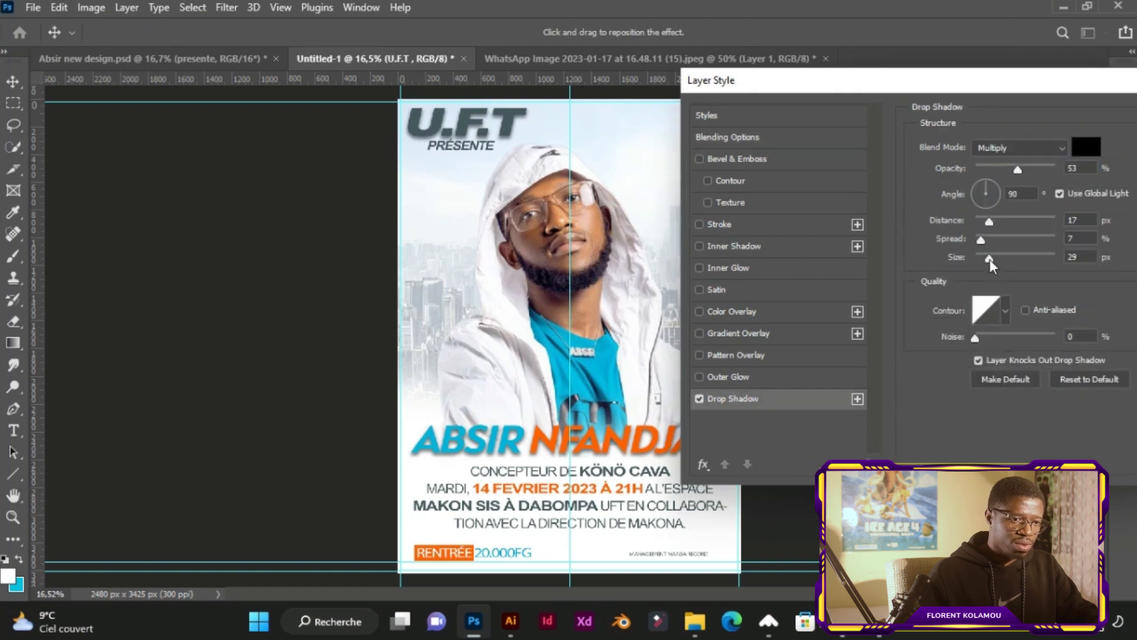
drag(990, 258, 988, 261)
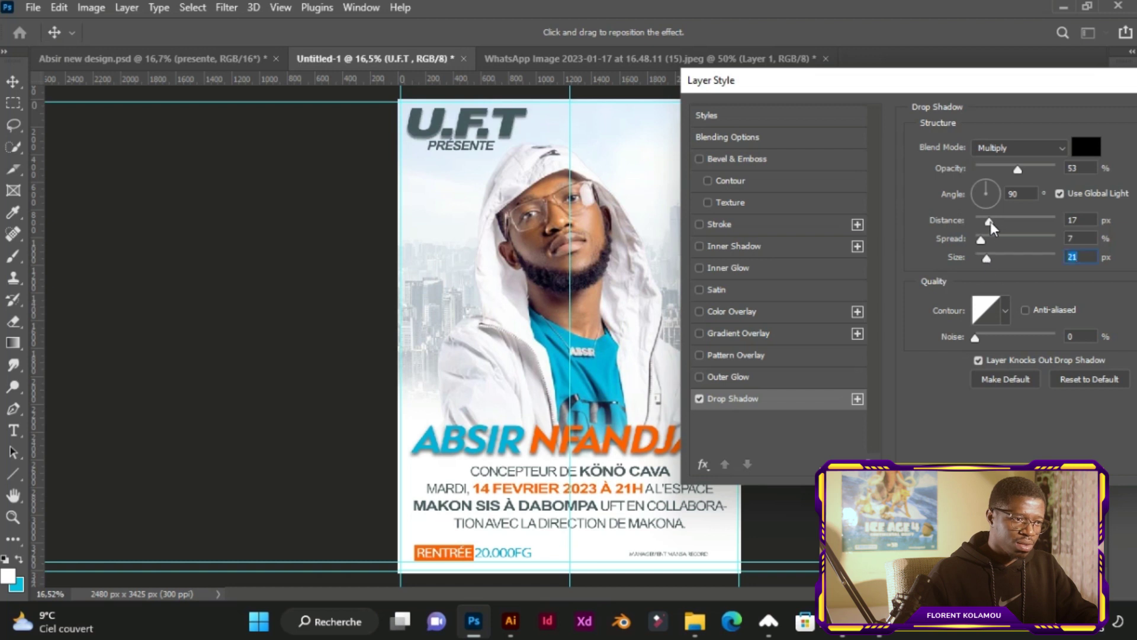
drag(986, 222, 984, 222)
drag(998, 87, 788, 96)
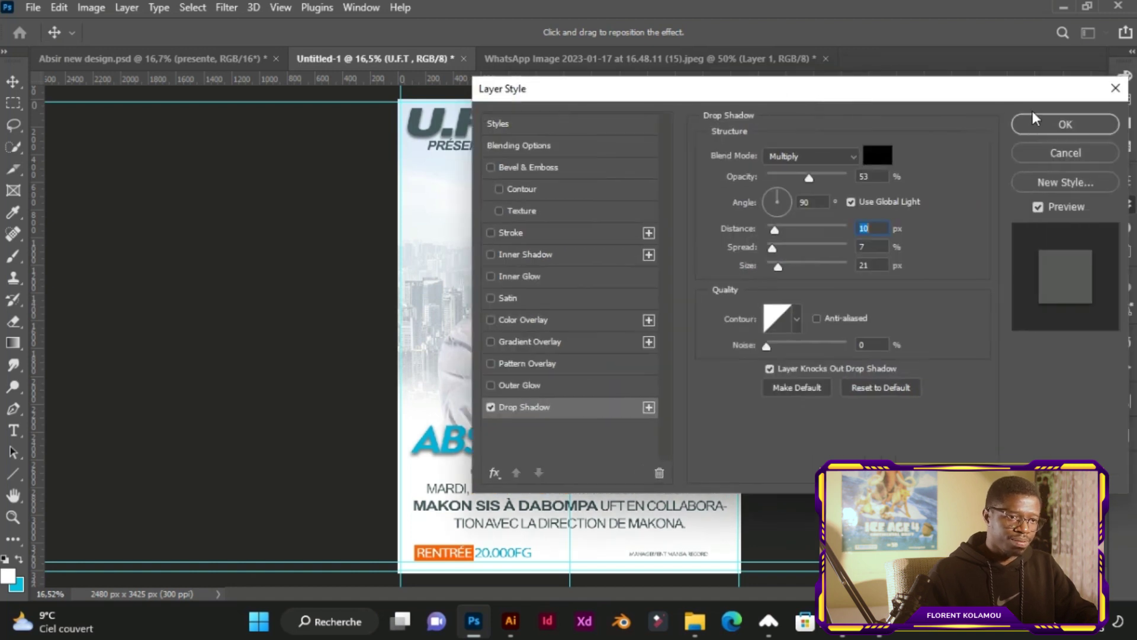
click(1043, 122)
scroll(588, 293, down, 2)
key(ctrl)
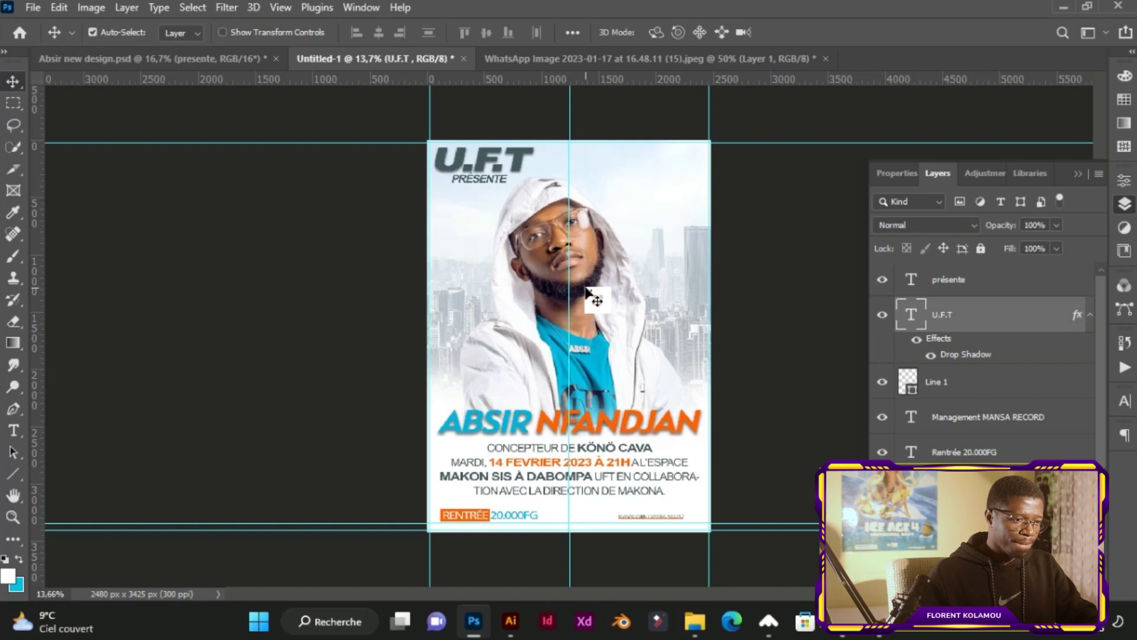